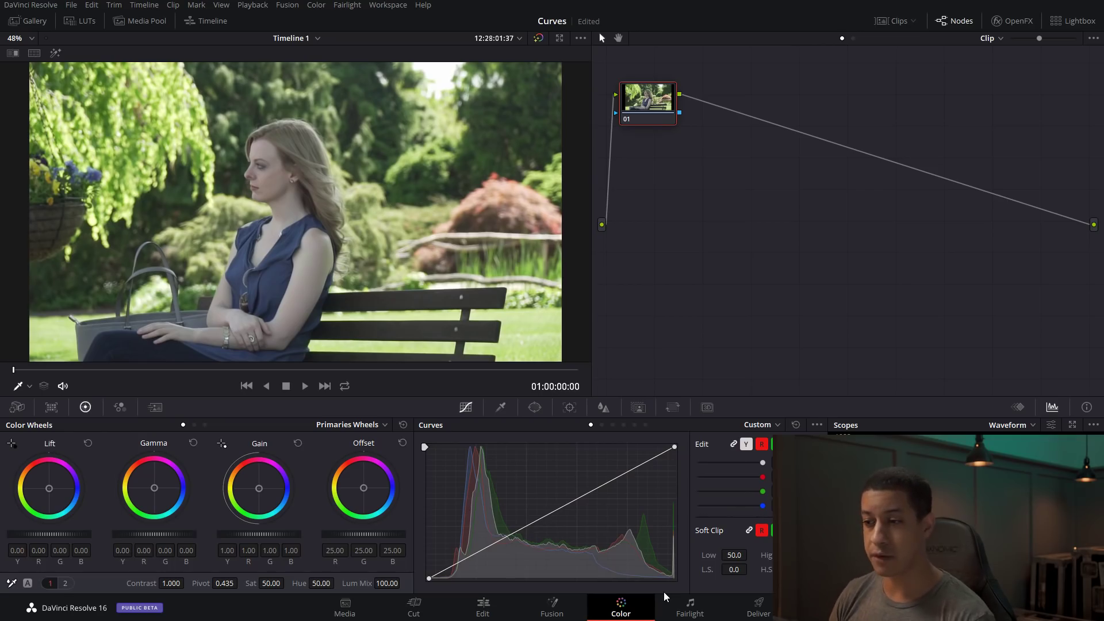
Turn off the curve's background histogram and try the histogram scope before returning to waveform
click(816, 425)
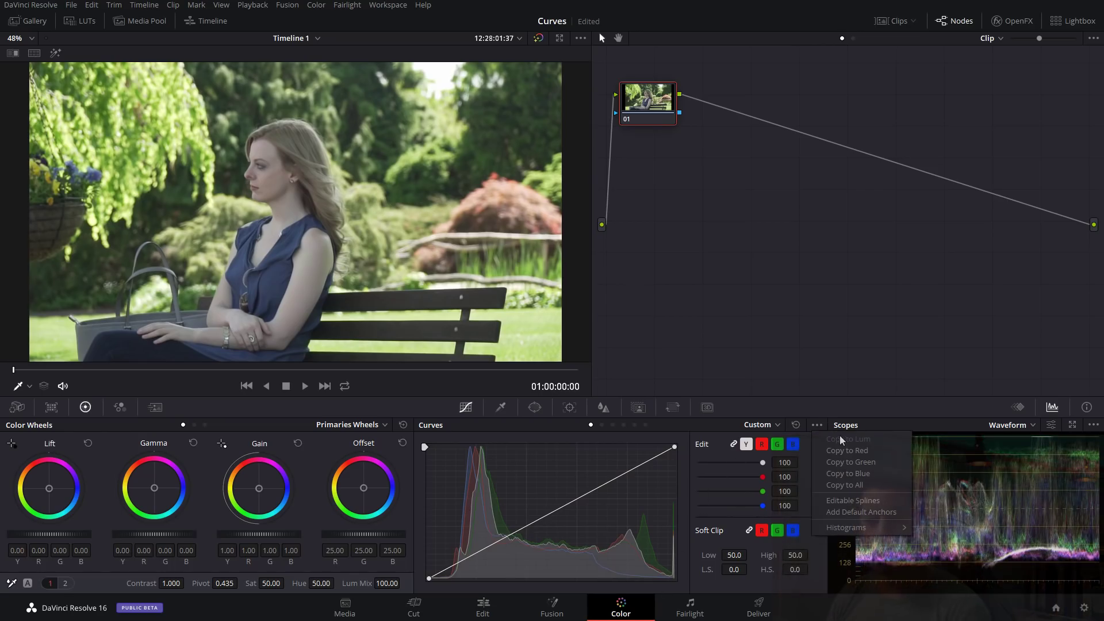
mouse_move(872, 526)
click(933, 527)
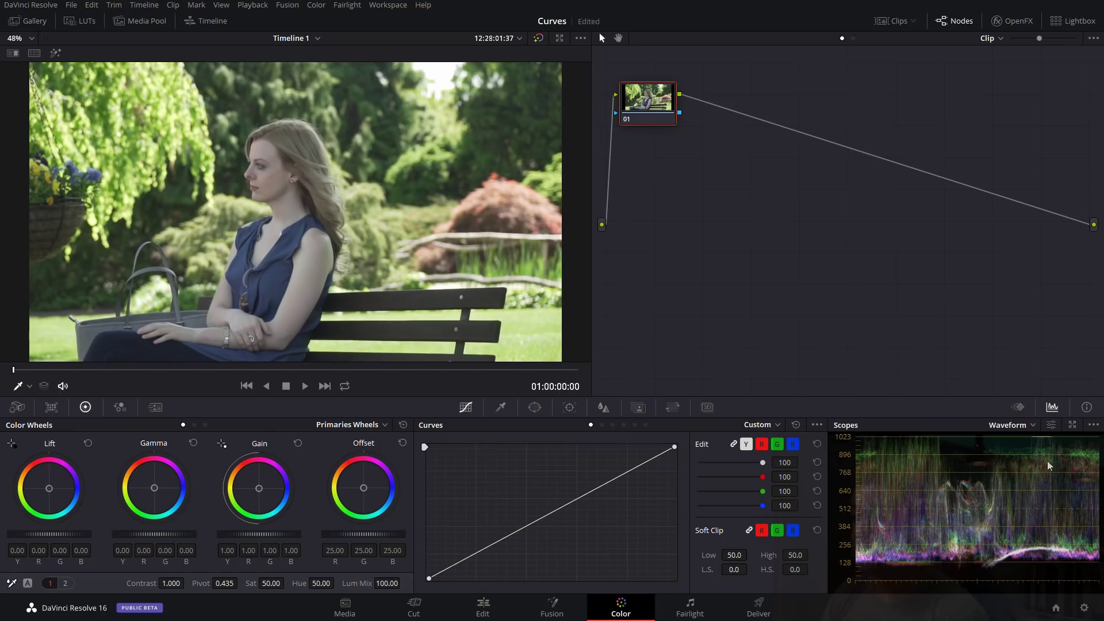
click(1006, 426)
click(1012, 478)
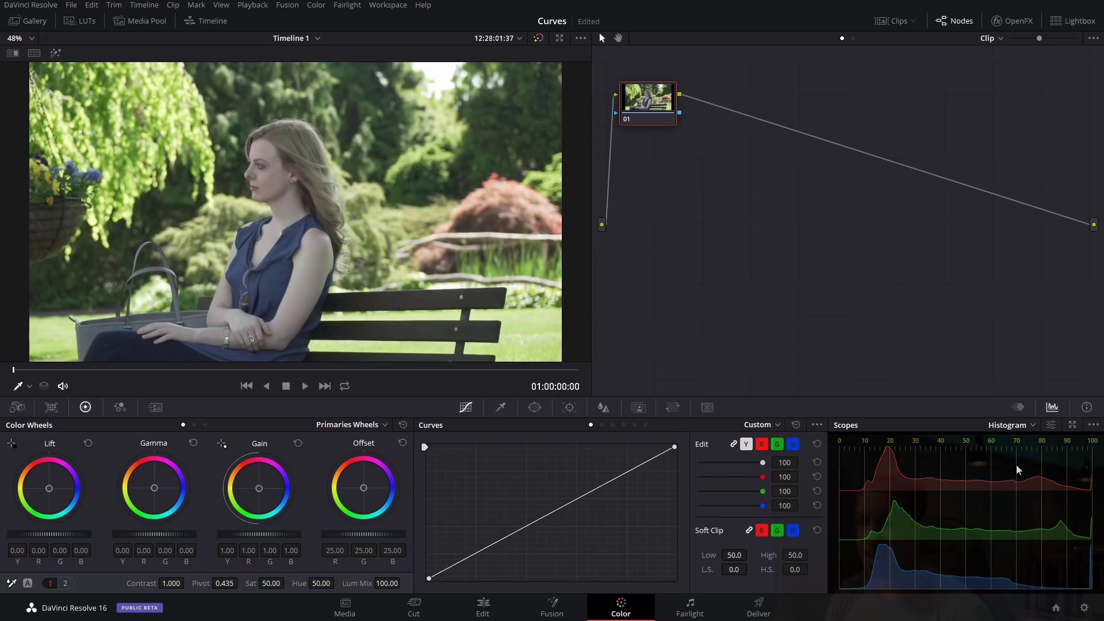
click(1008, 425)
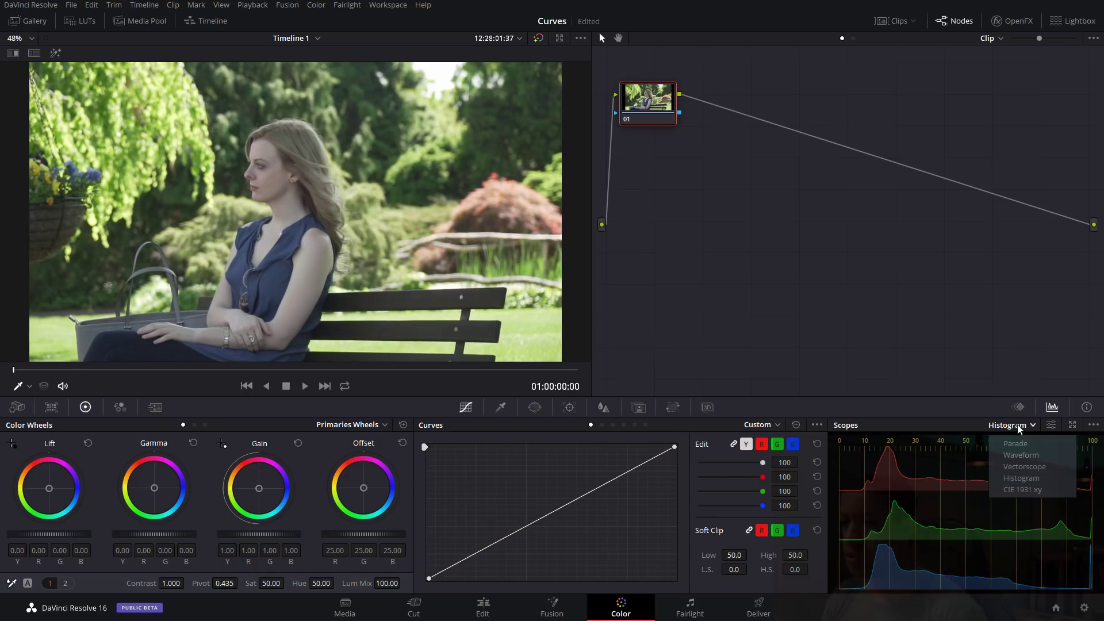
click(1029, 457)
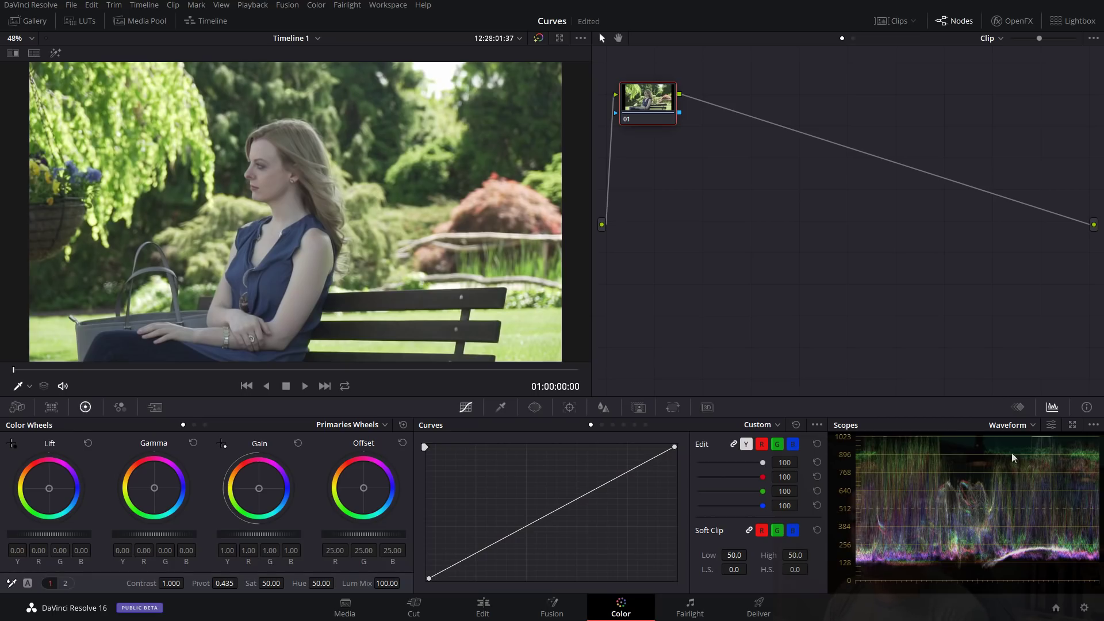
Show the input histogram behind the curve graph
click(816, 426)
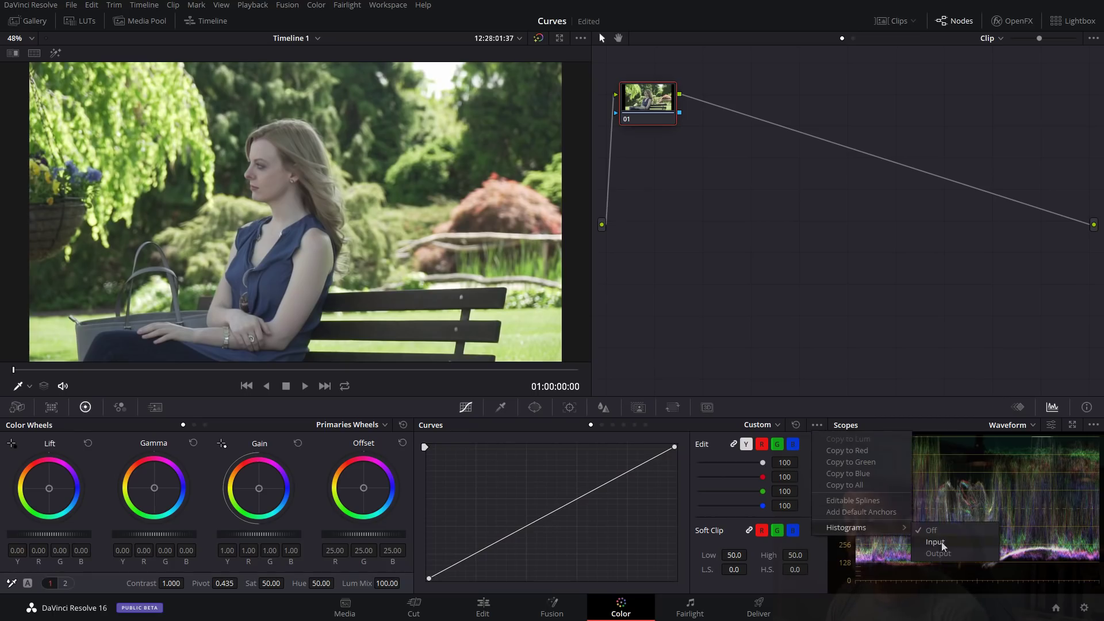
click(940, 542)
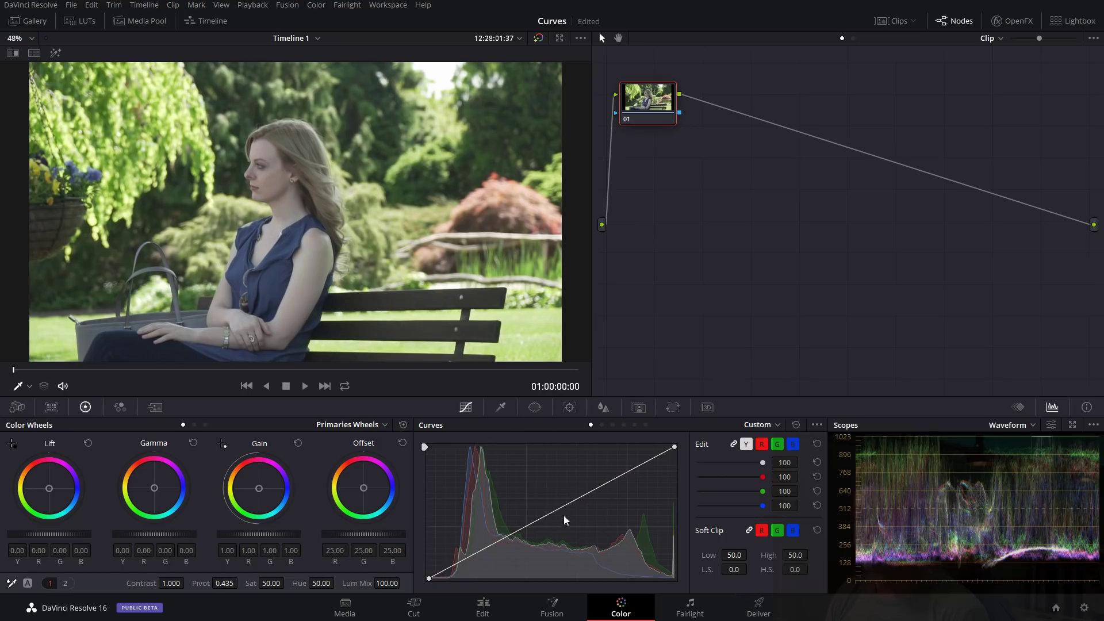
click(816, 428)
mouse_move(839, 529)
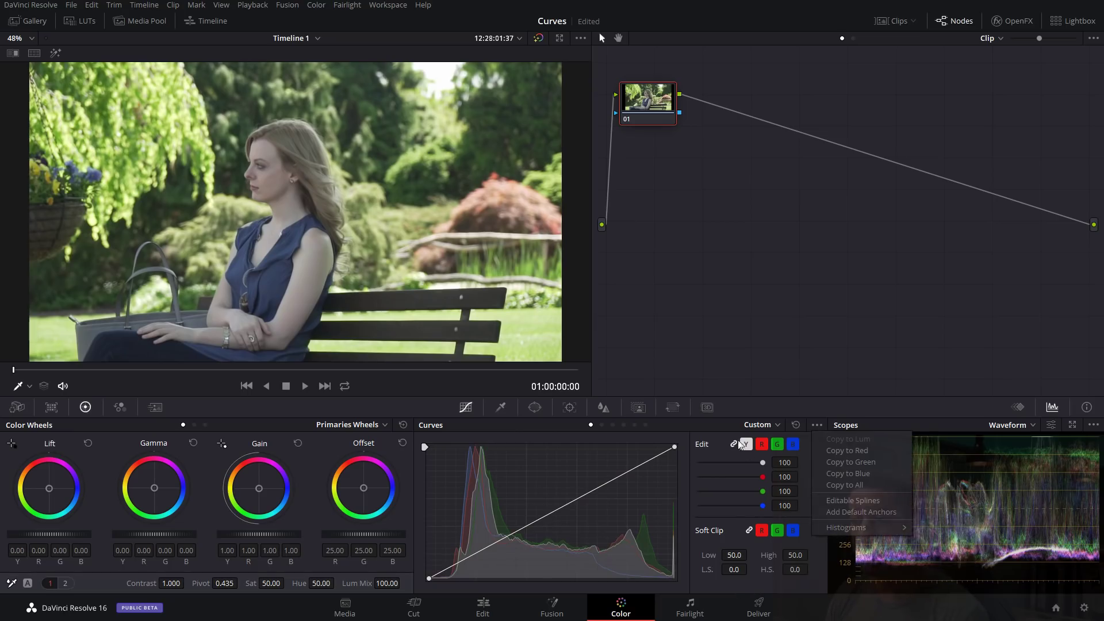
click(941, 552)
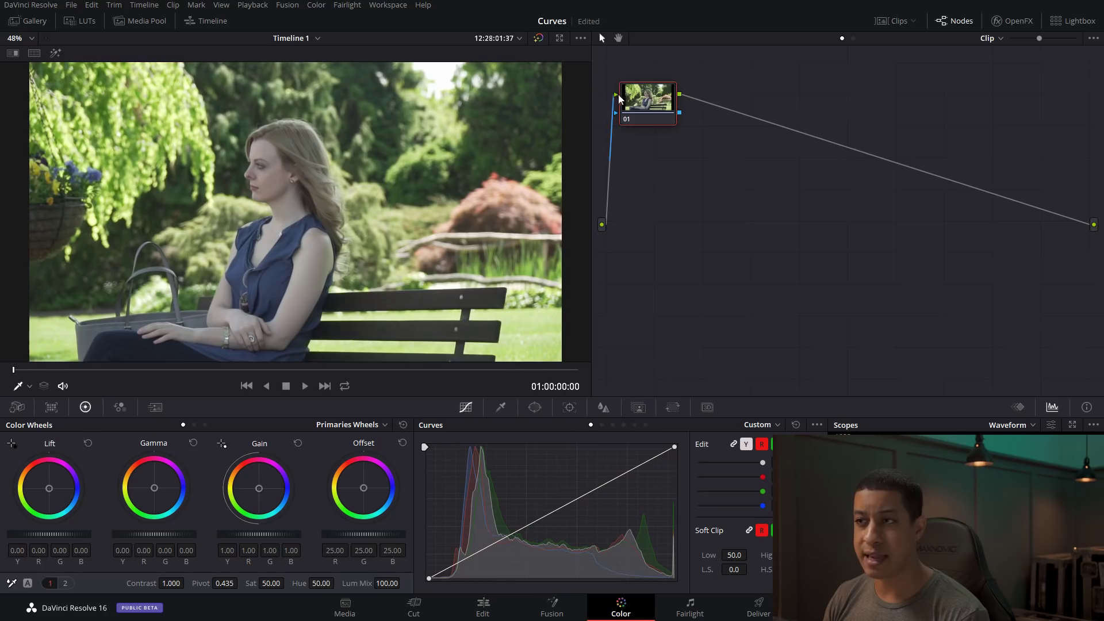
Centre node 01, give it an S-shaped luminance curve, and add serial node 02
drag(619, 95, 684, 158)
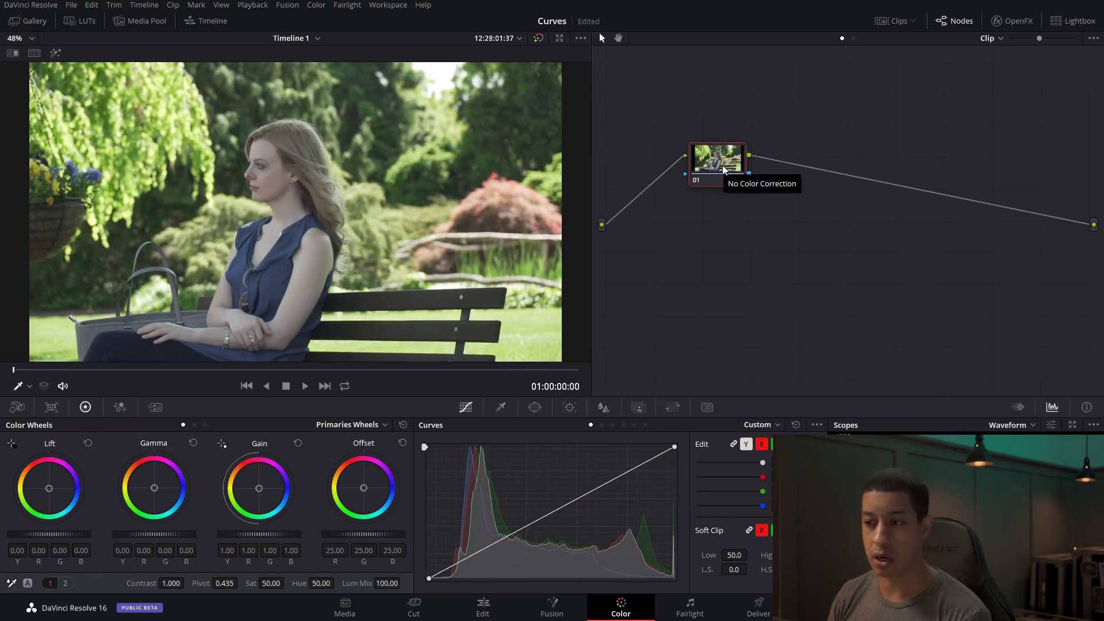
drag(608, 484, 605, 475)
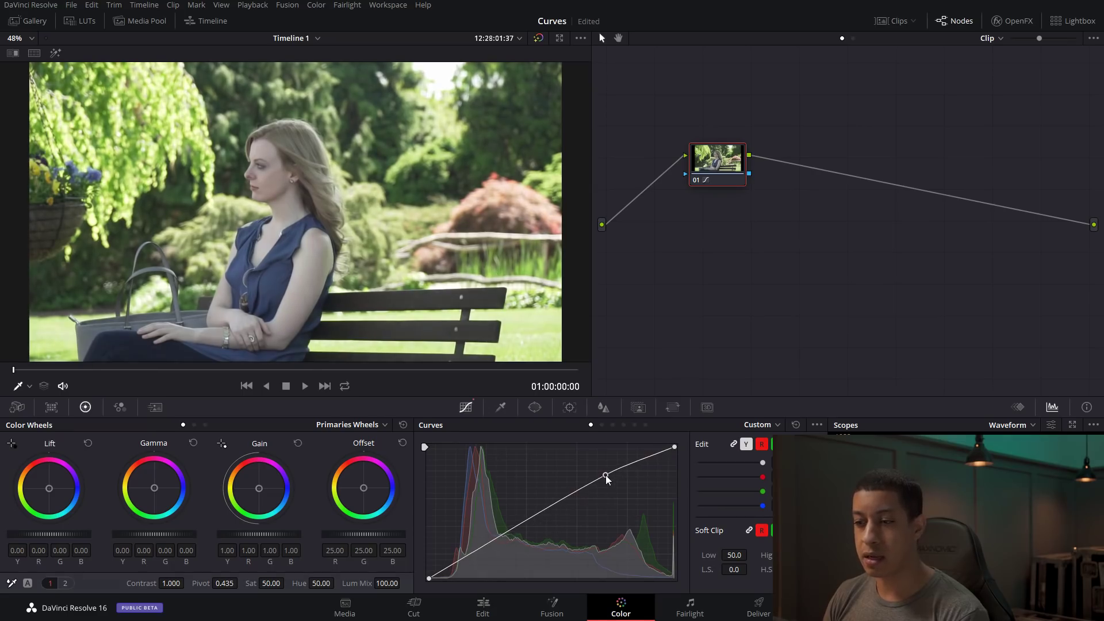
click(509, 530)
drag(509, 530, 522, 539)
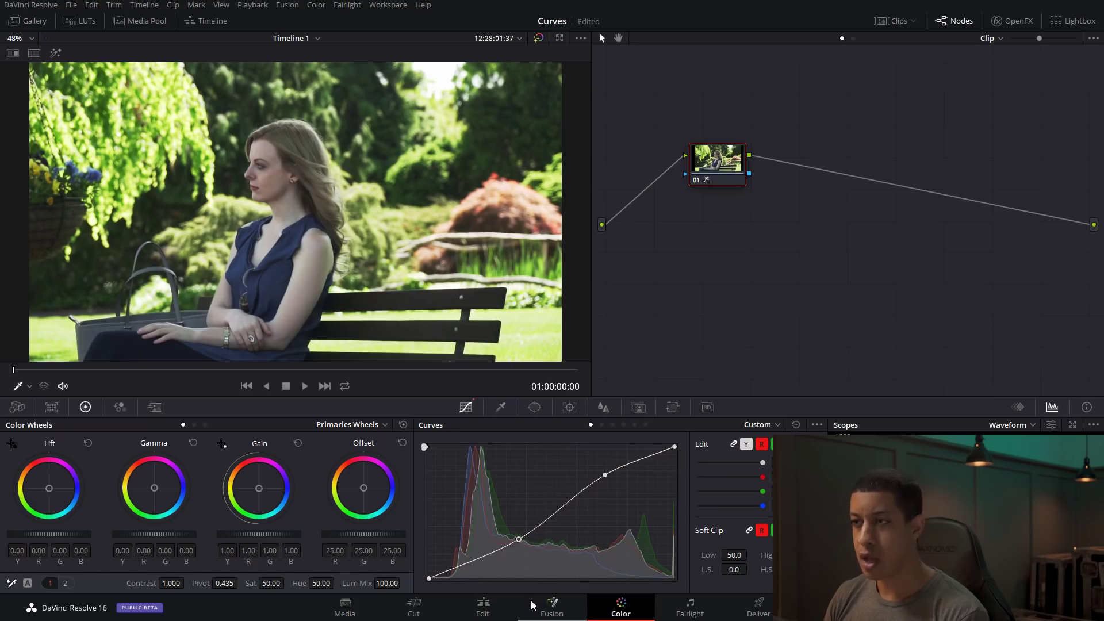
key(alt+s)
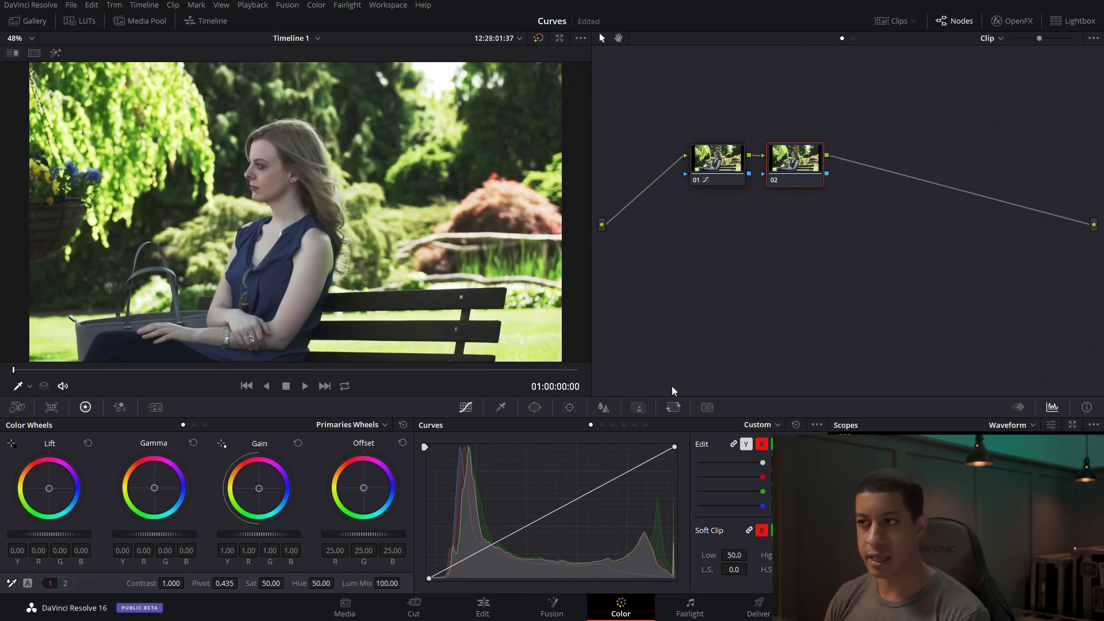
click(716, 175)
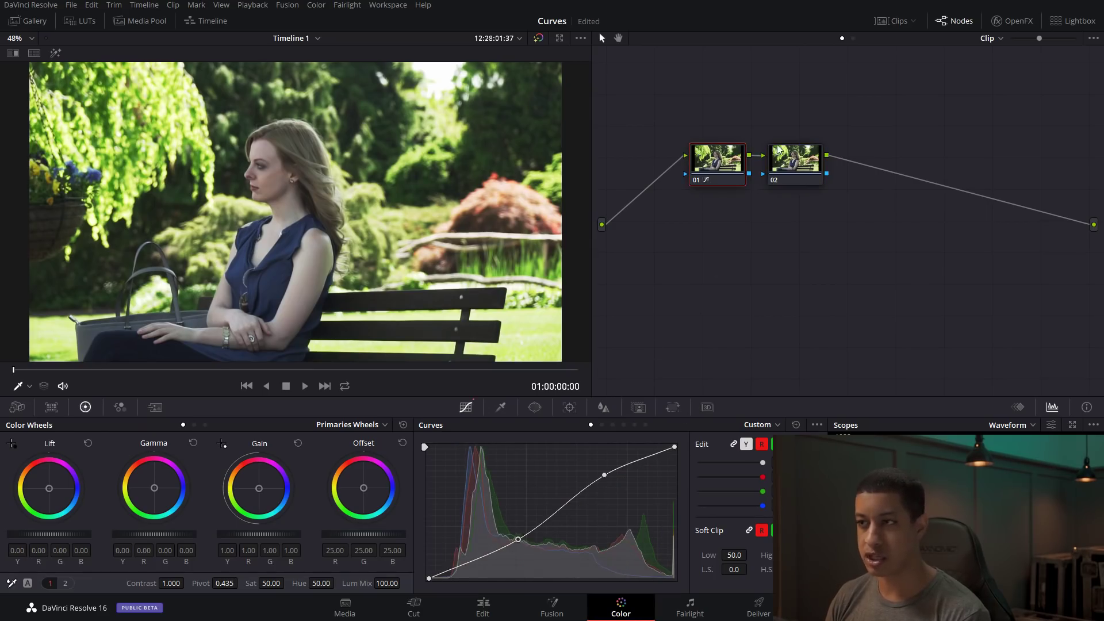
click(795, 164)
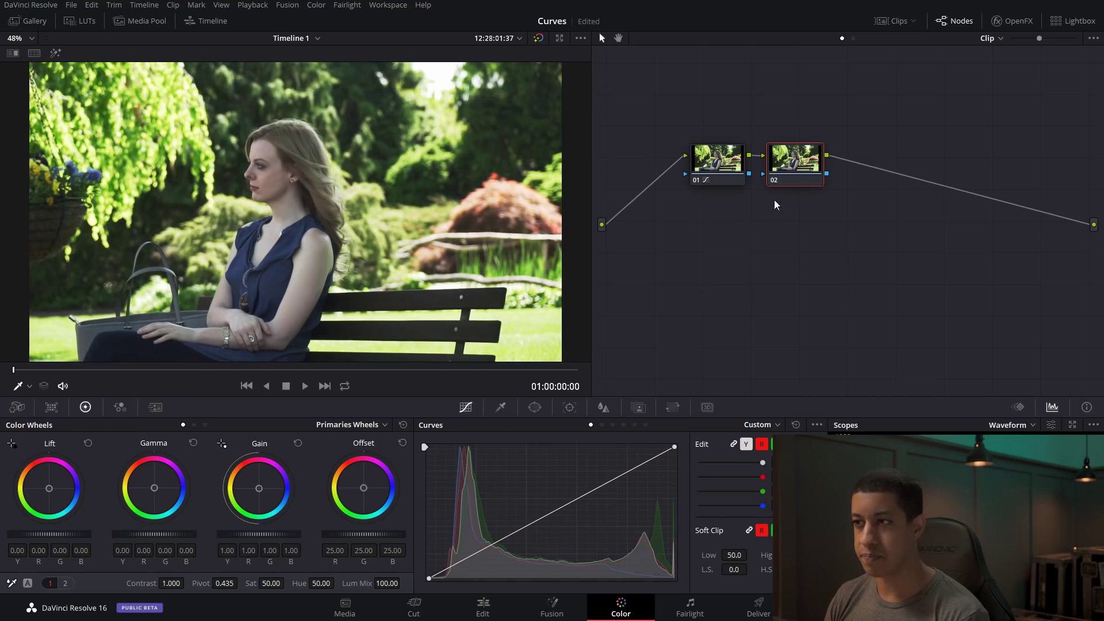
Reset the grade back to a single ungraded node
key(ctrl+Home)
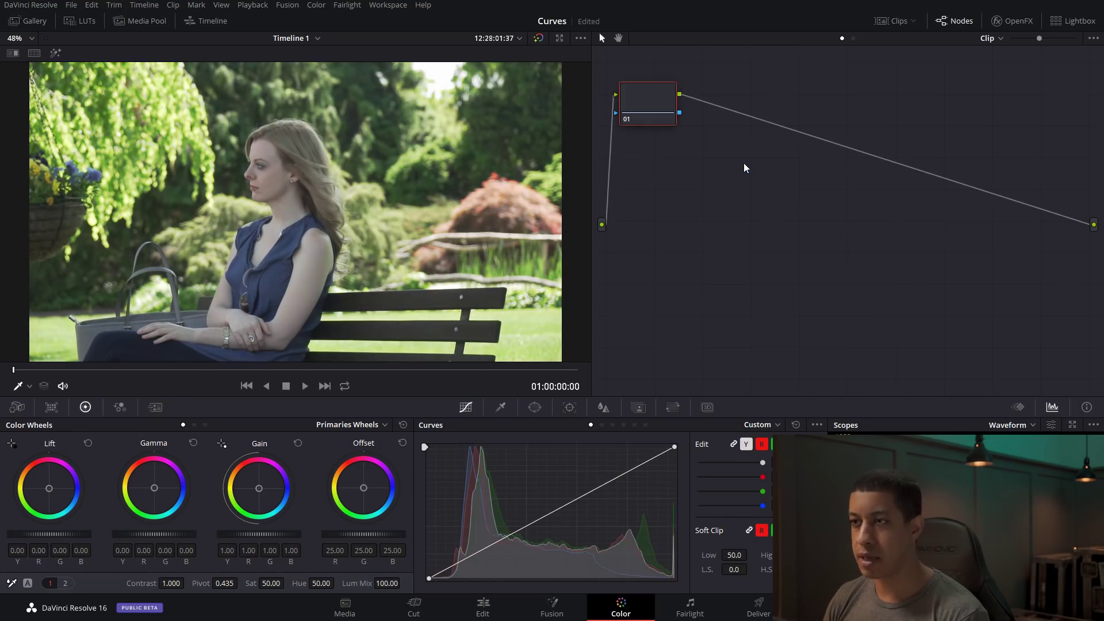
click(817, 424)
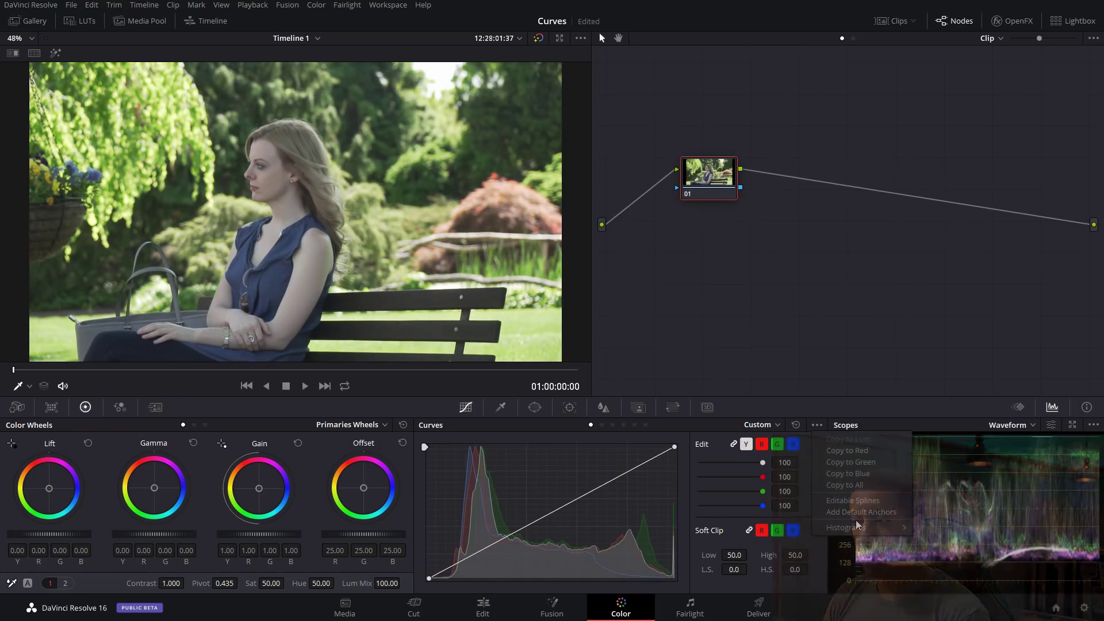
mouse_move(857, 526)
click(947, 551)
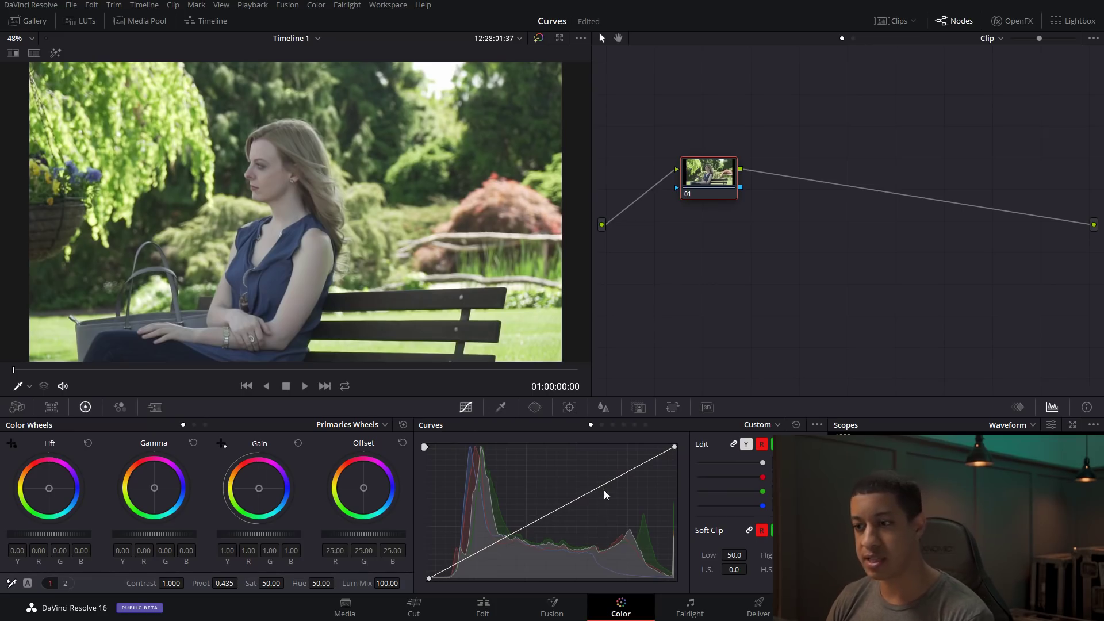
Build an S-curve with brighter upper midtones, deeper shadows and slightly lowered highlights
drag(603, 490, 597, 473)
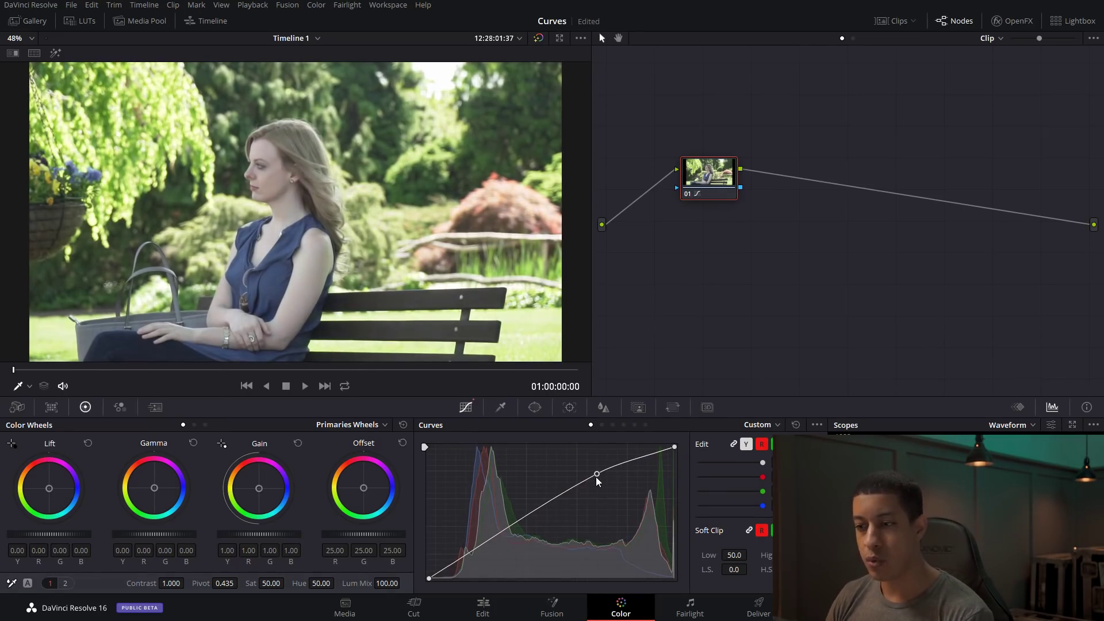
click(501, 535)
drag(502, 536, 504, 538)
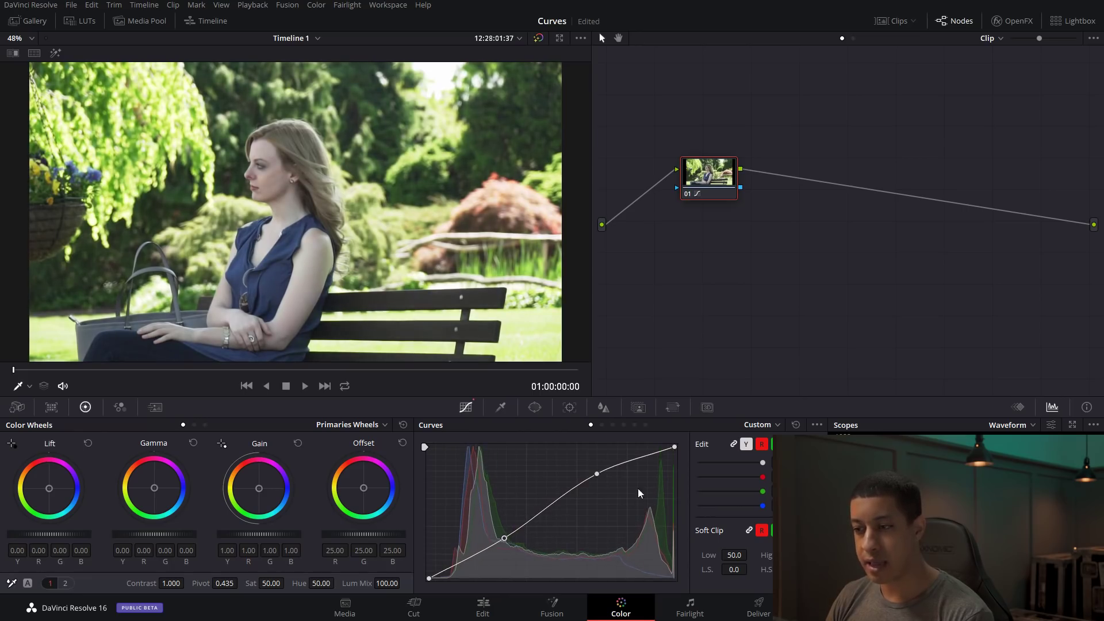
mouse_move(674, 448)
mouse_down()
mouse_move(661, 440)
mouse_move(681, 455)
mouse_up()
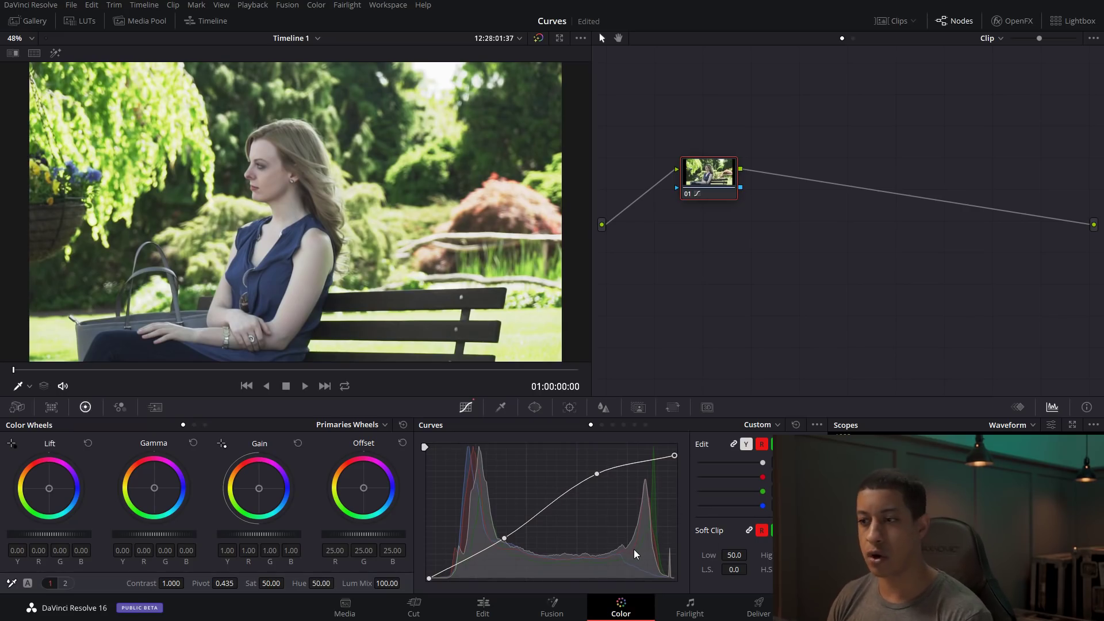
Try Hue Vs Hue, shifting the blue dress toward purple, then reset it flat
click(601, 424)
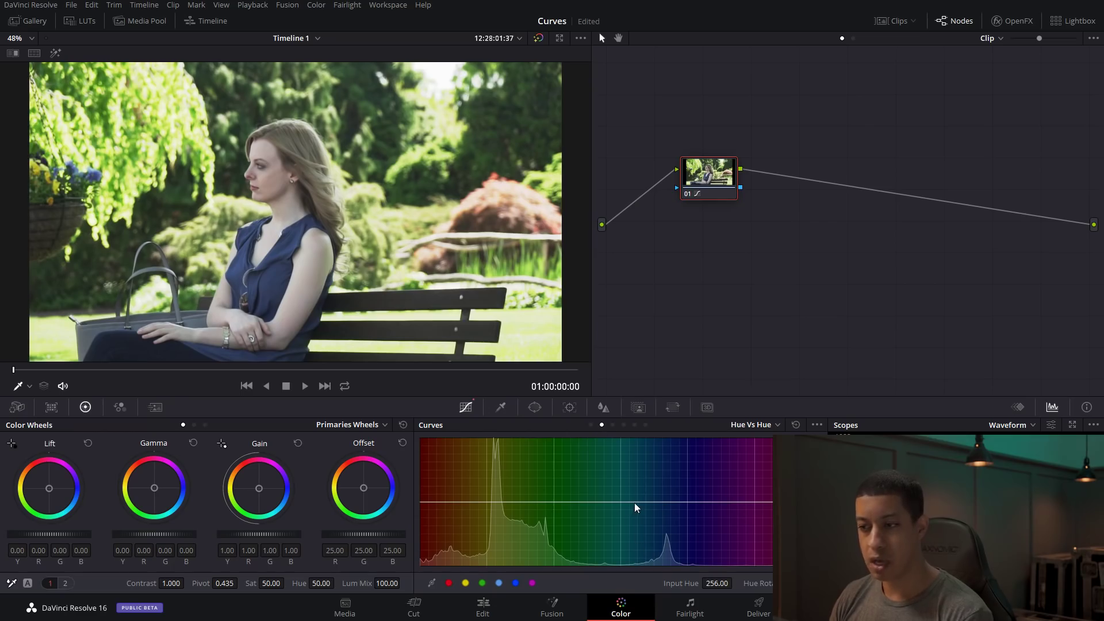
mouse_move(634, 502)
mouse_down()
mouse_move(634, 464)
mouse_move(640, 512)
mouse_up()
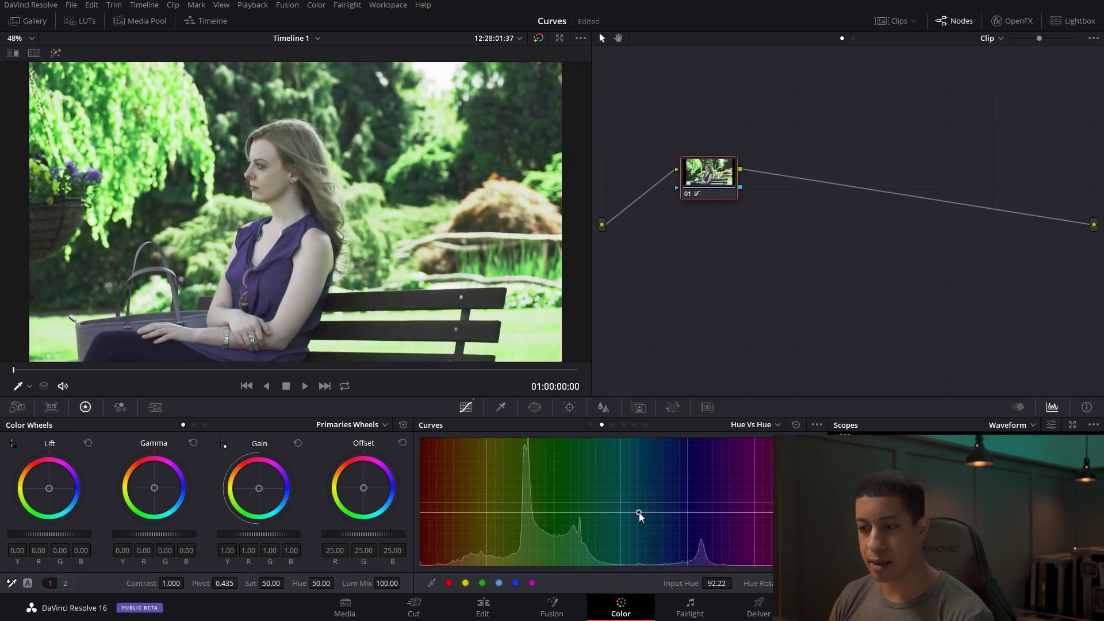
click(796, 425)
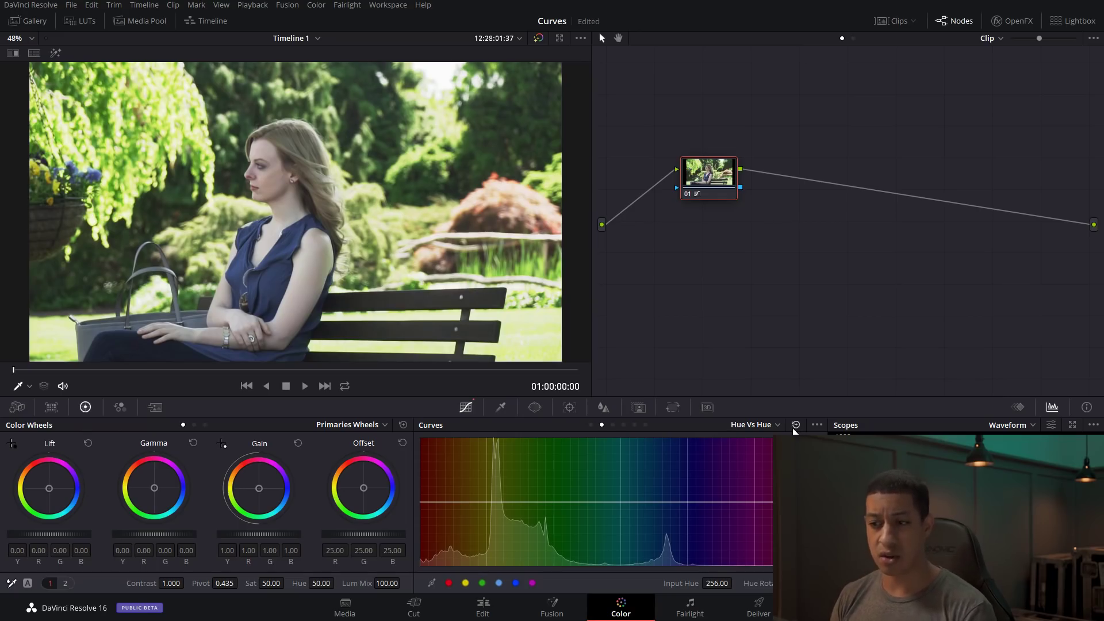
Look at Lum Vs Sat, then test and remove a desaturating point on Sat Vs Sat
click(623, 425)
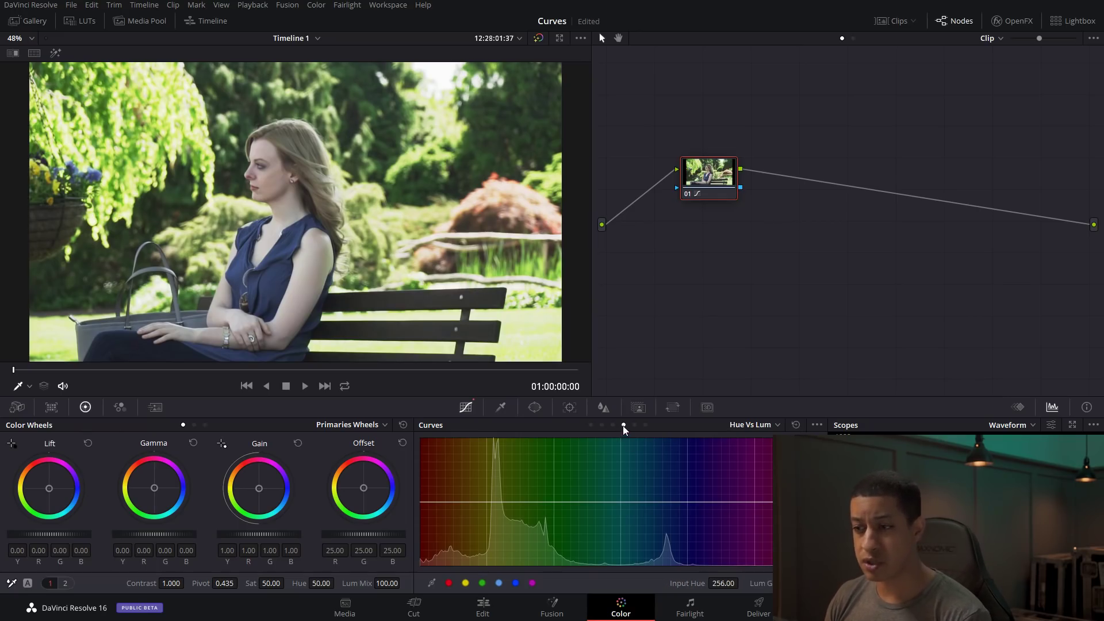
click(633, 425)
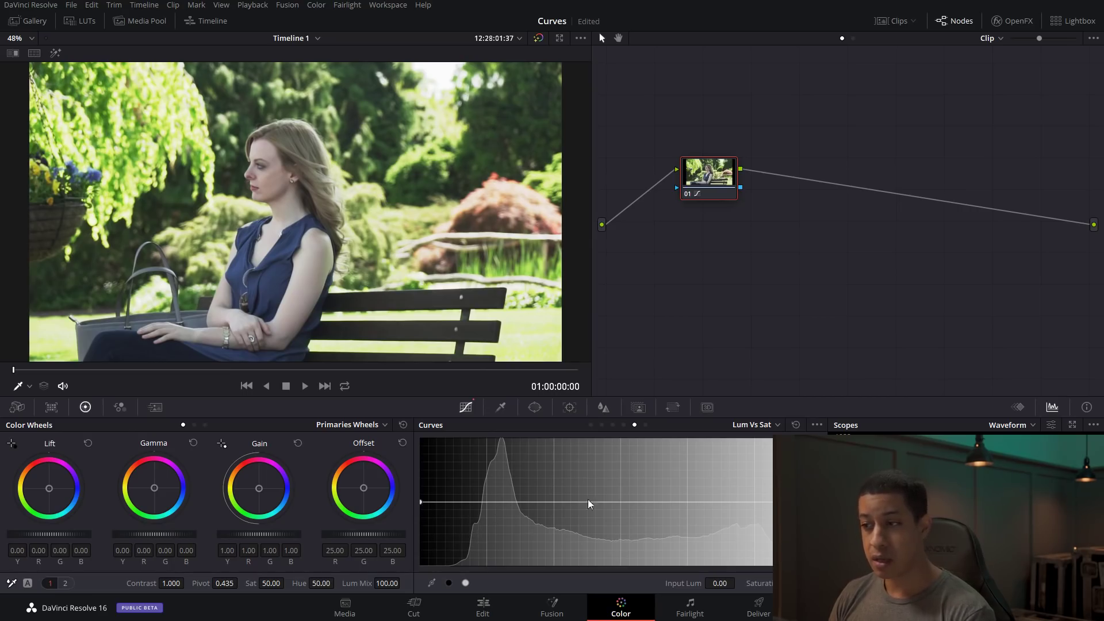
click(766, 423)
click(768, 495)
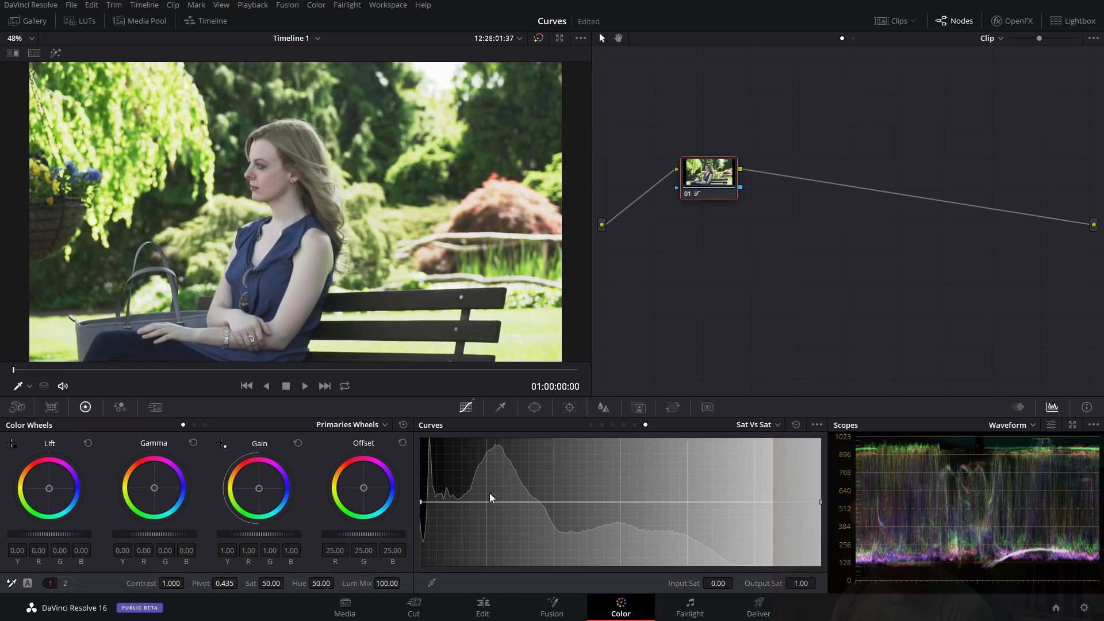
drag(603, 498, 602, 515)
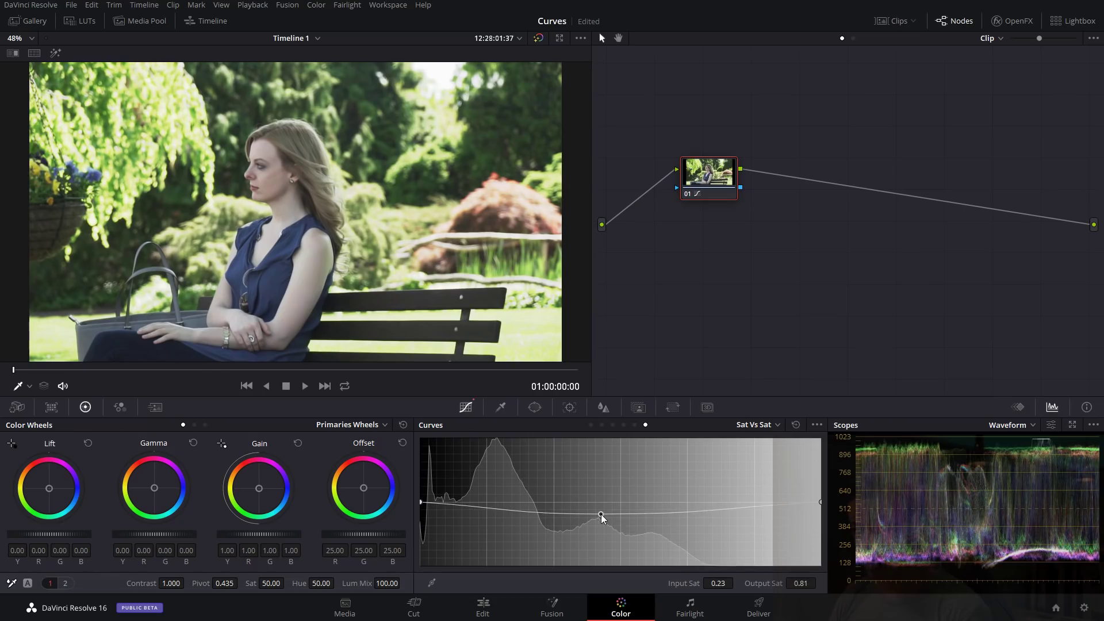
right_click(600, 514)
Return briefly to the Custom curve, then choose the Hue Vs Sat curve
click(750, 424)
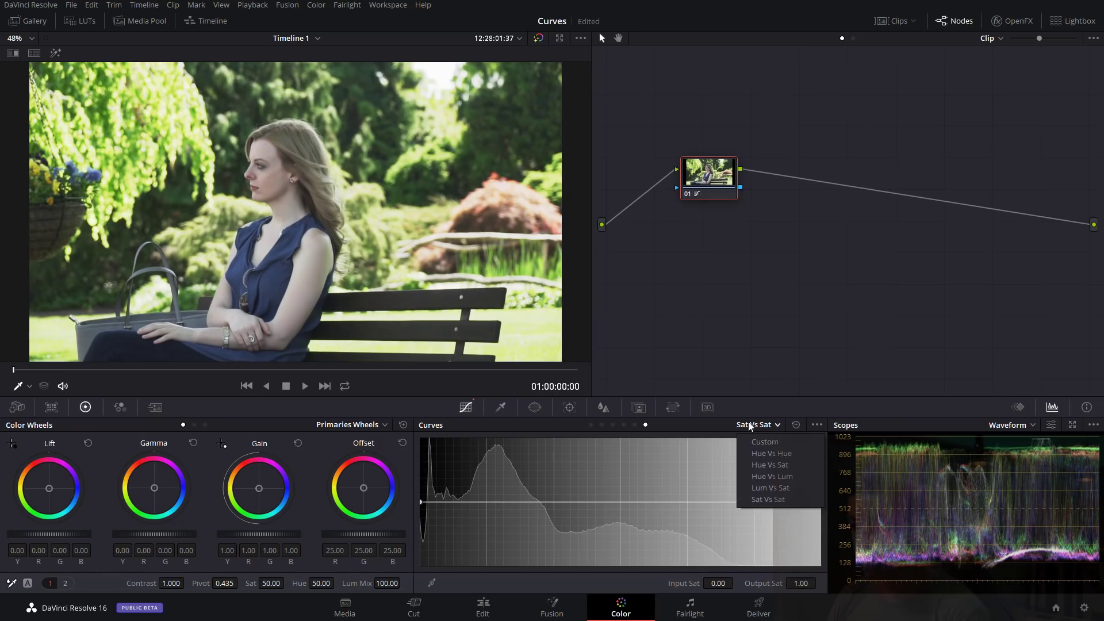
click(763, 442)
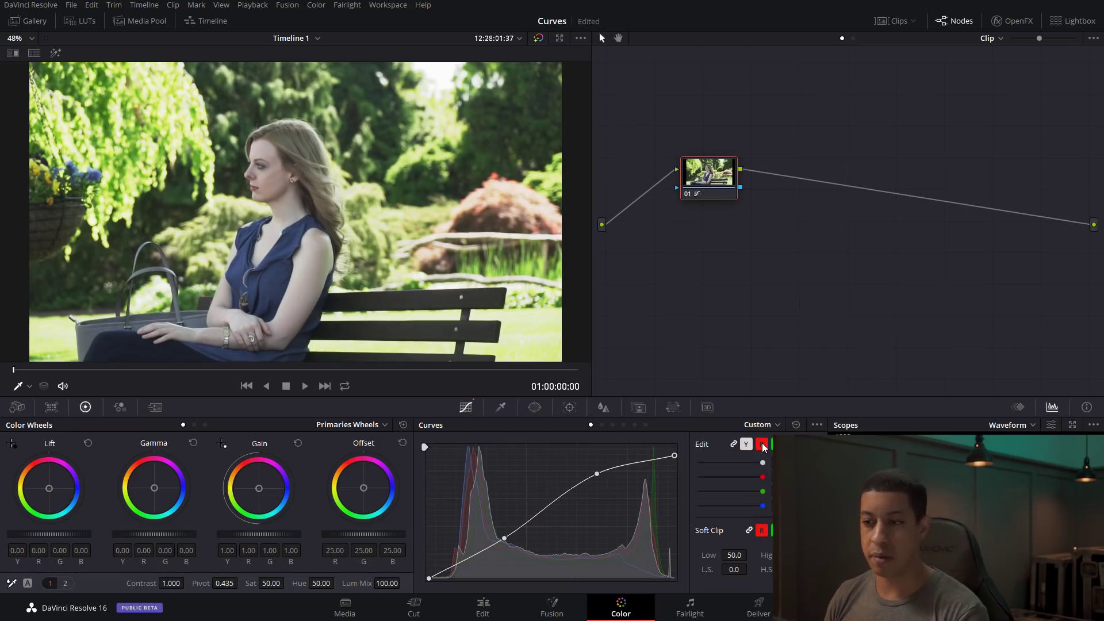
click(742, 425)
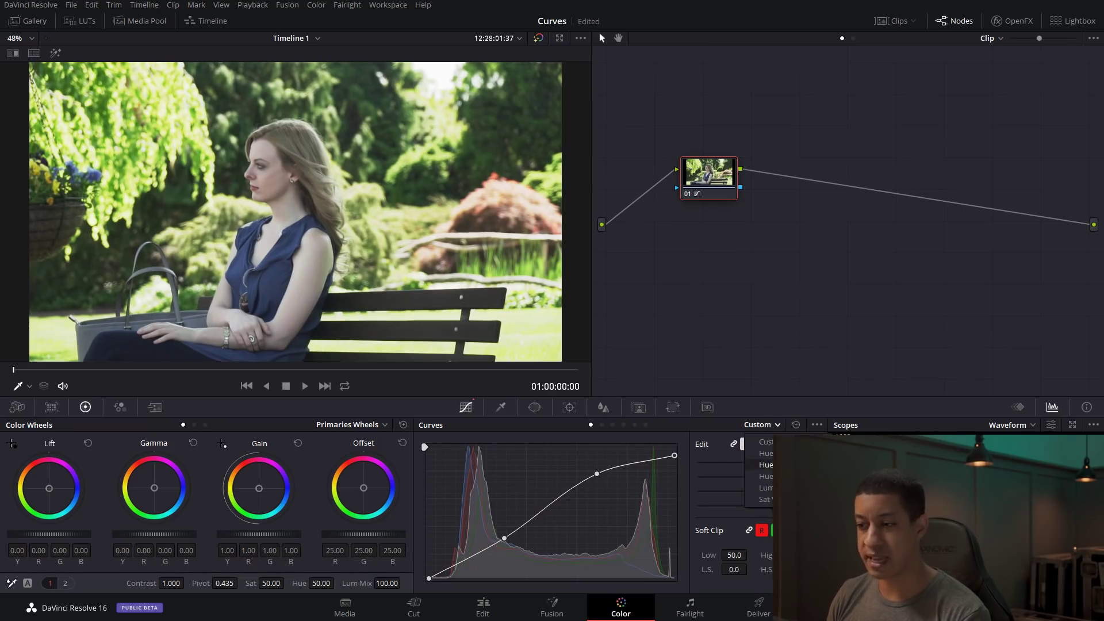
click(761, 466)
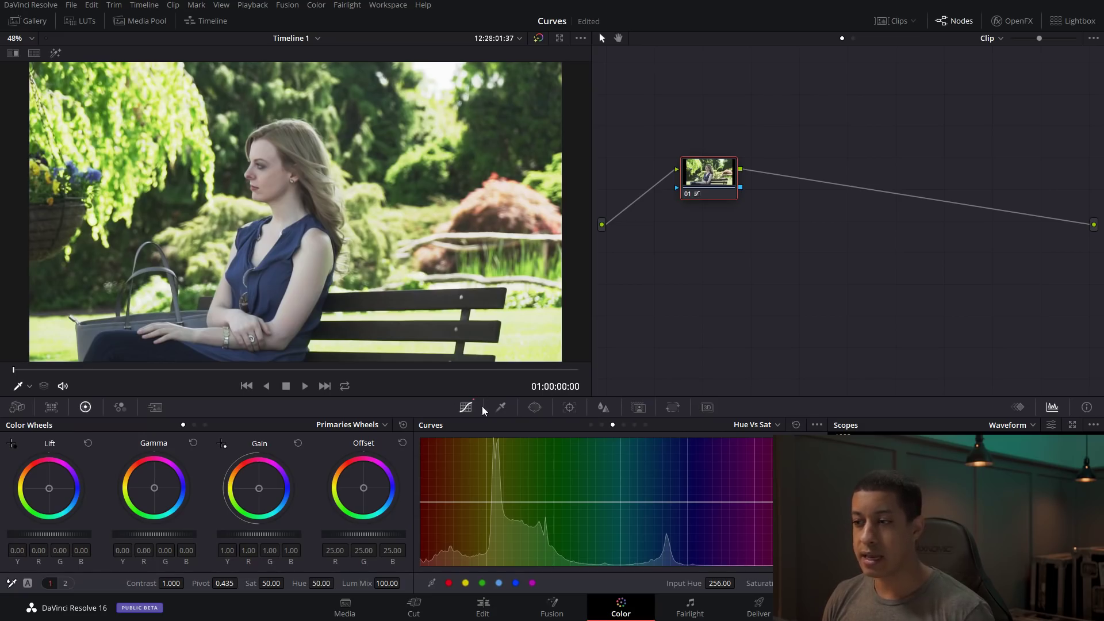
Switch back to Custom and reset the luminance curve to a straight diagonal
click(591, 424)
click(795, 424)
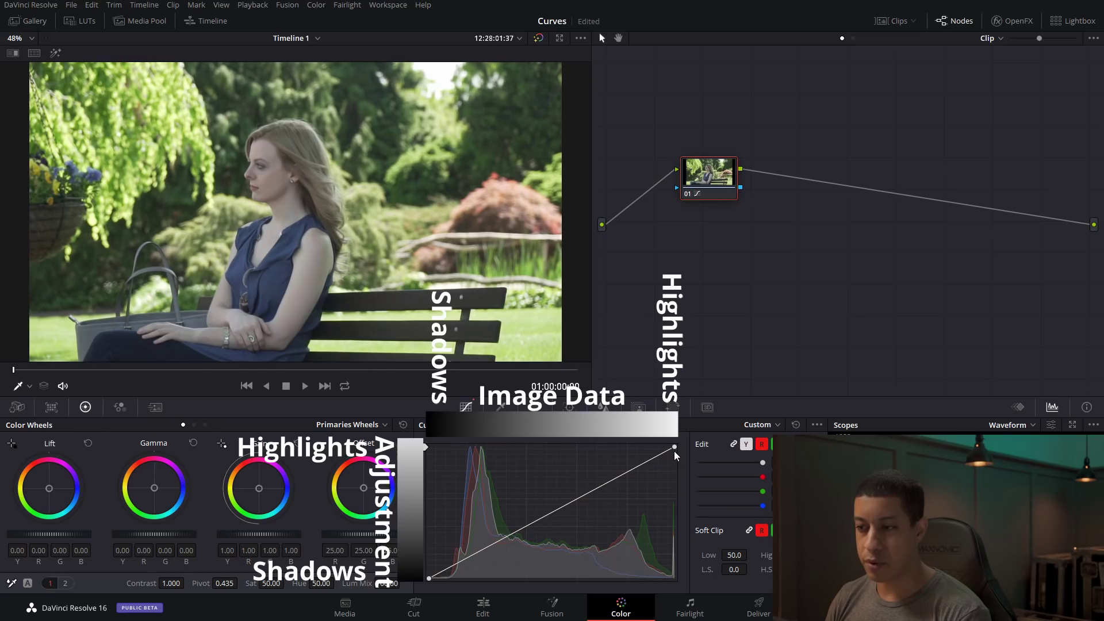
drag(674, 446, 680, 479)
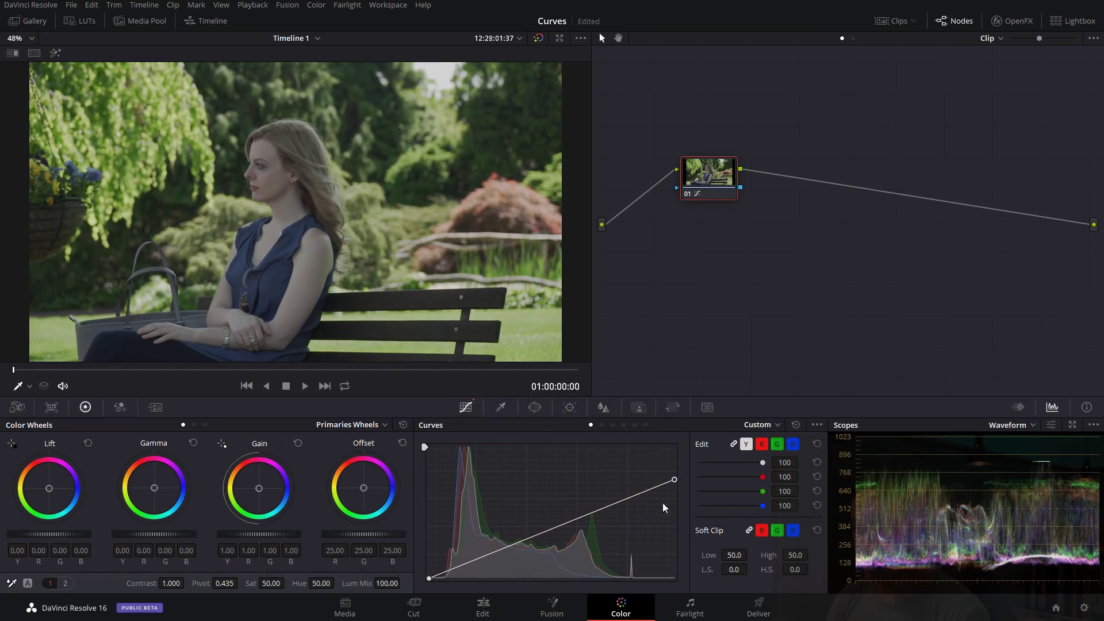
drag(674, 478, 689, 436)
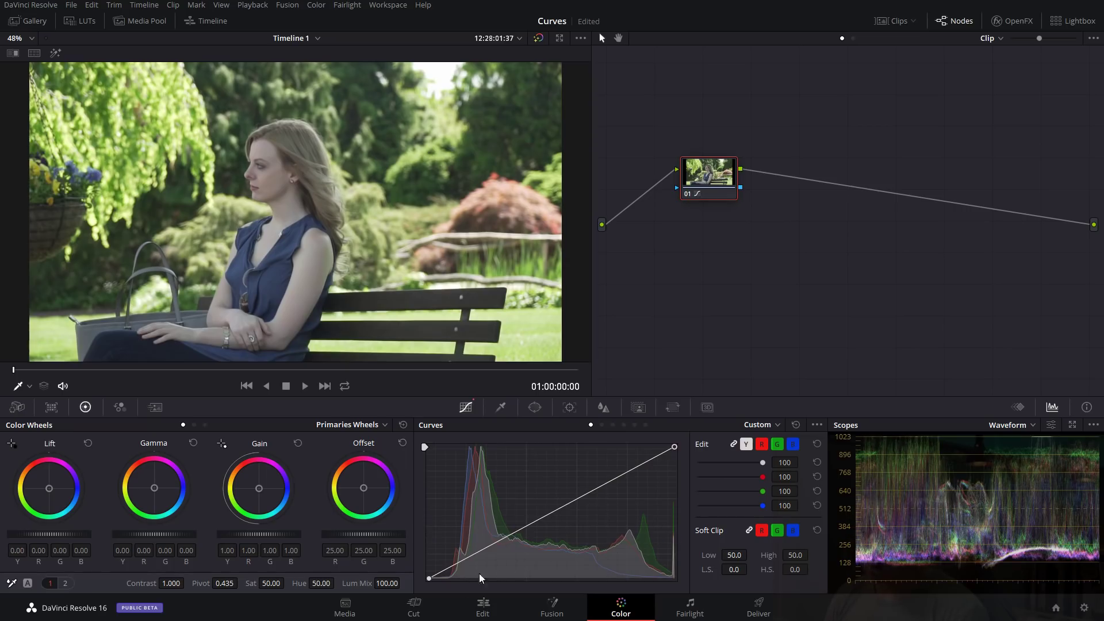
drag(428, 575, 413, 427)
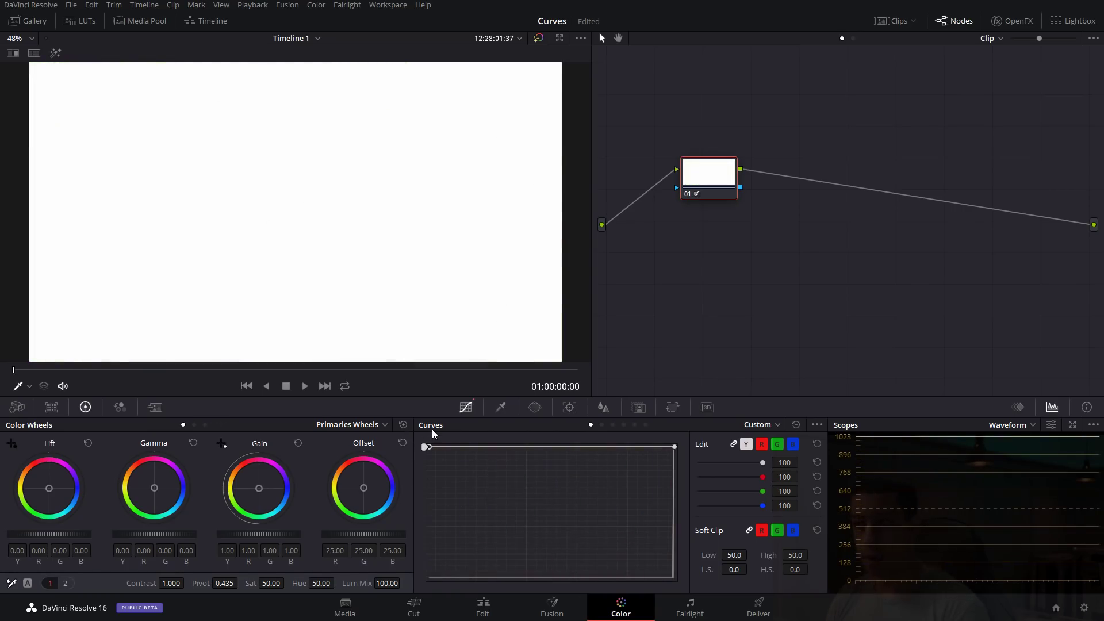
click(795, 425)
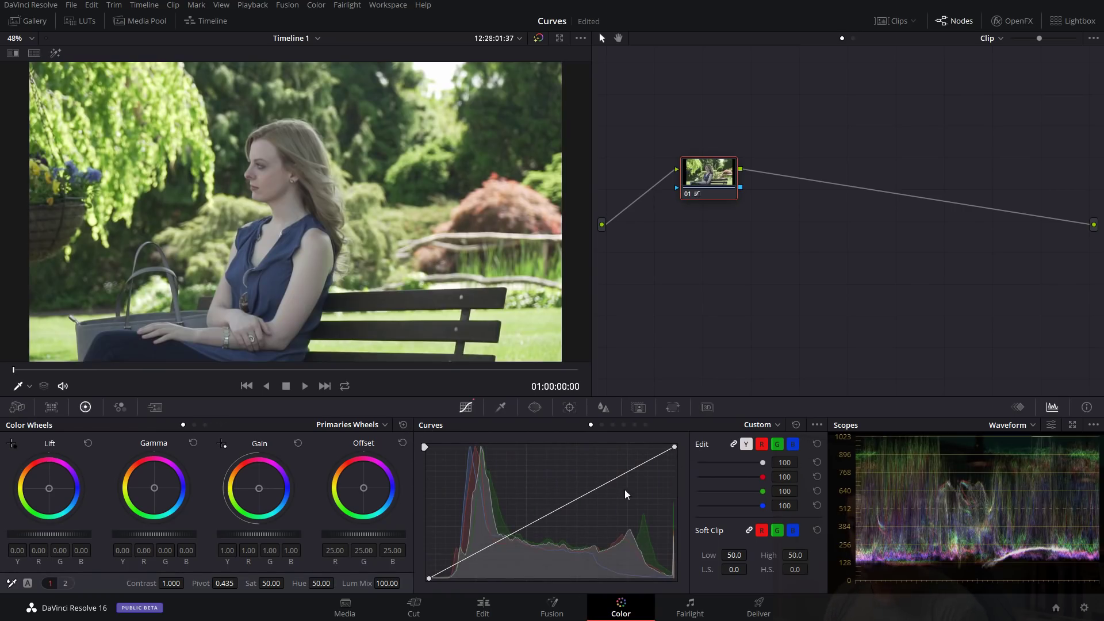
Experiment with an S-curve, then reset it and raise the lower curve to lift shadows
drag(597, 487, 588, 477)
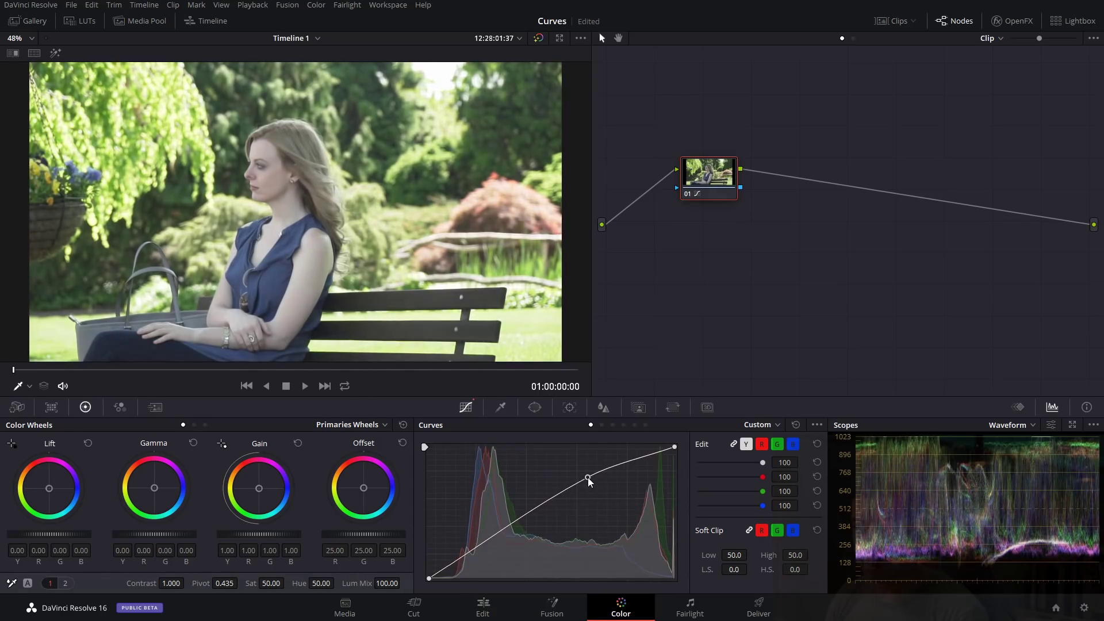
drag(491, 537, 498, 542)
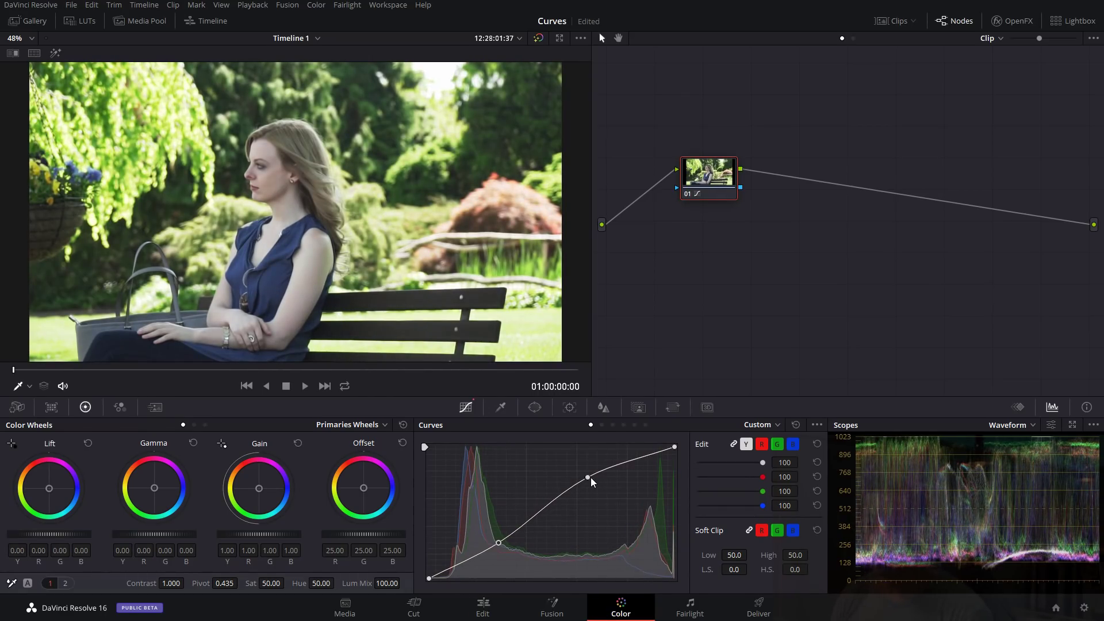
drag(590, 477, 567, 483)
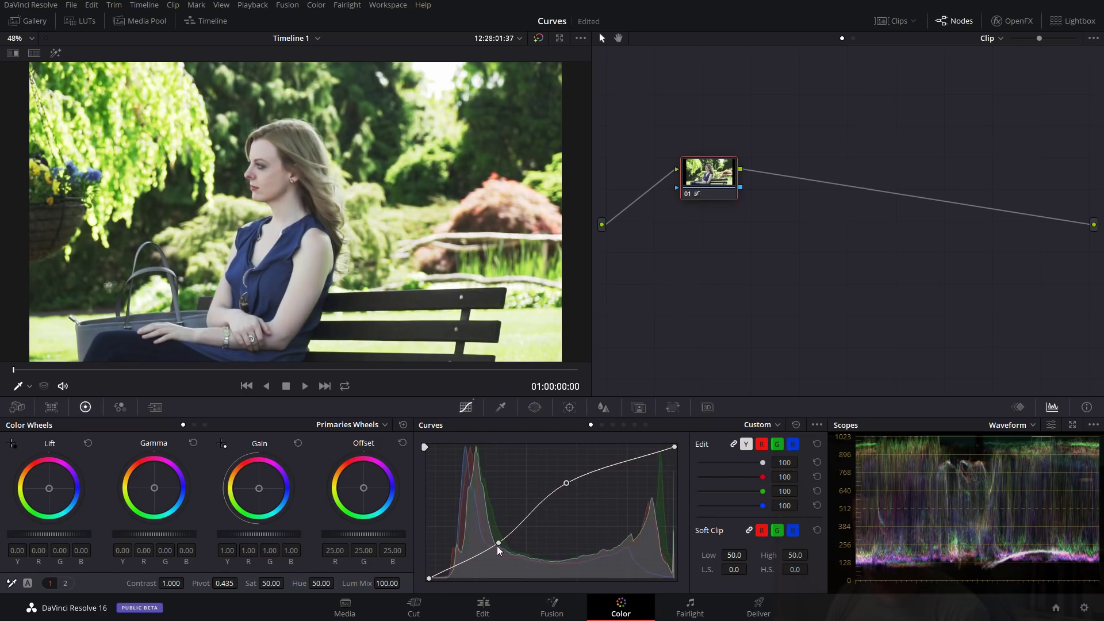
drag(496, 546, 482, 541)
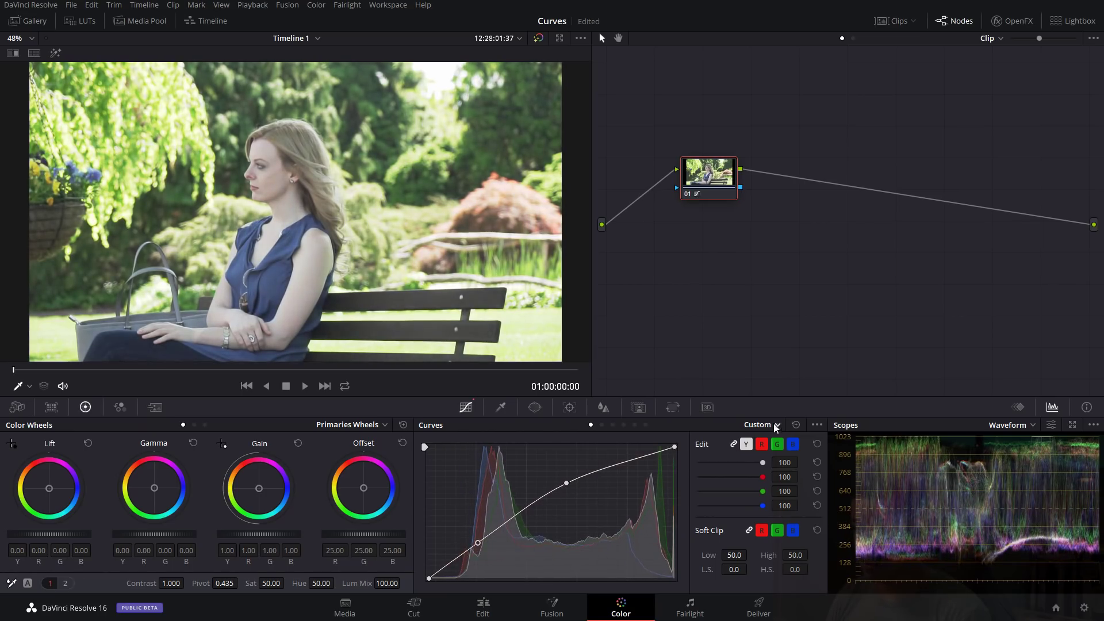
click(796, 425)
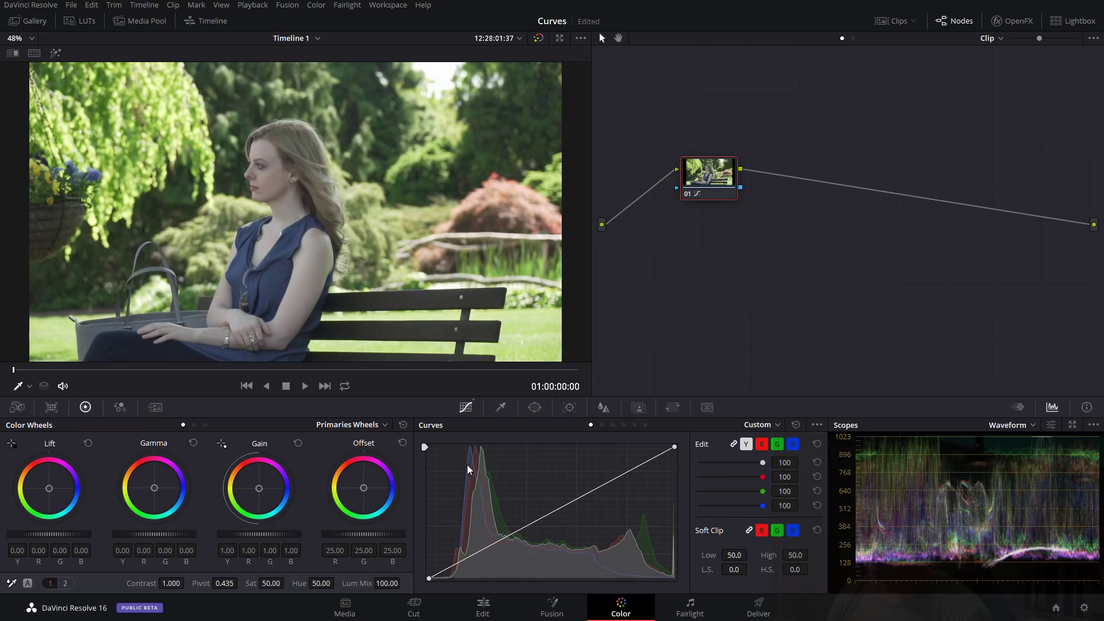
mouse_move(499, 538)
mouse_down()
mouse_move(496, 528)
mouse_move(461, 547)
mouse_move(500, 520)
mouse_up()
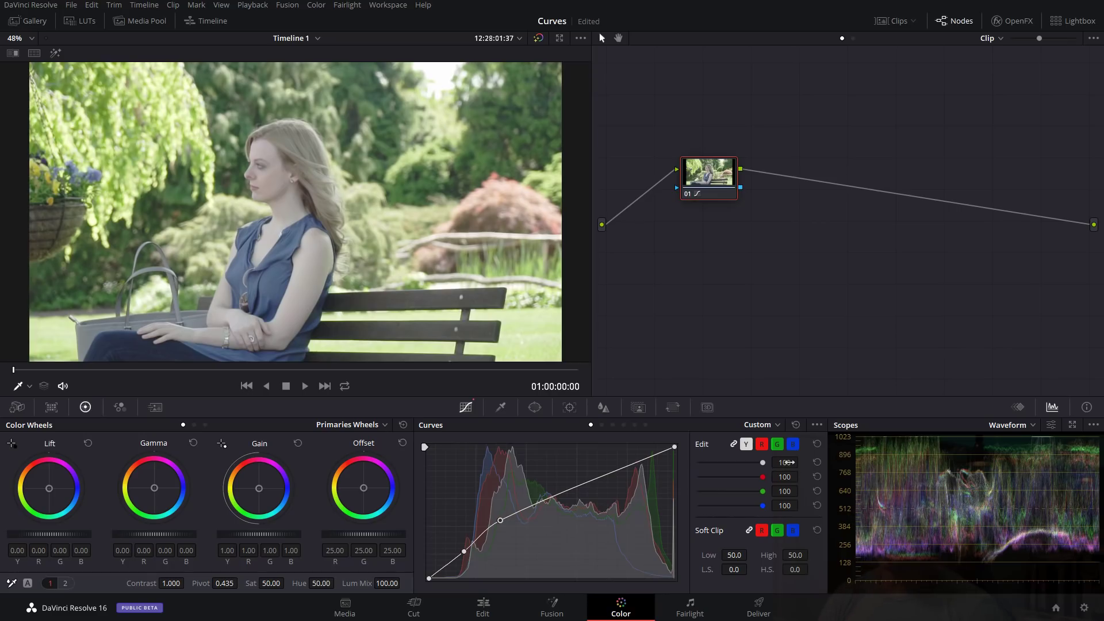
Reshape the red channel curve
click(763, 444)
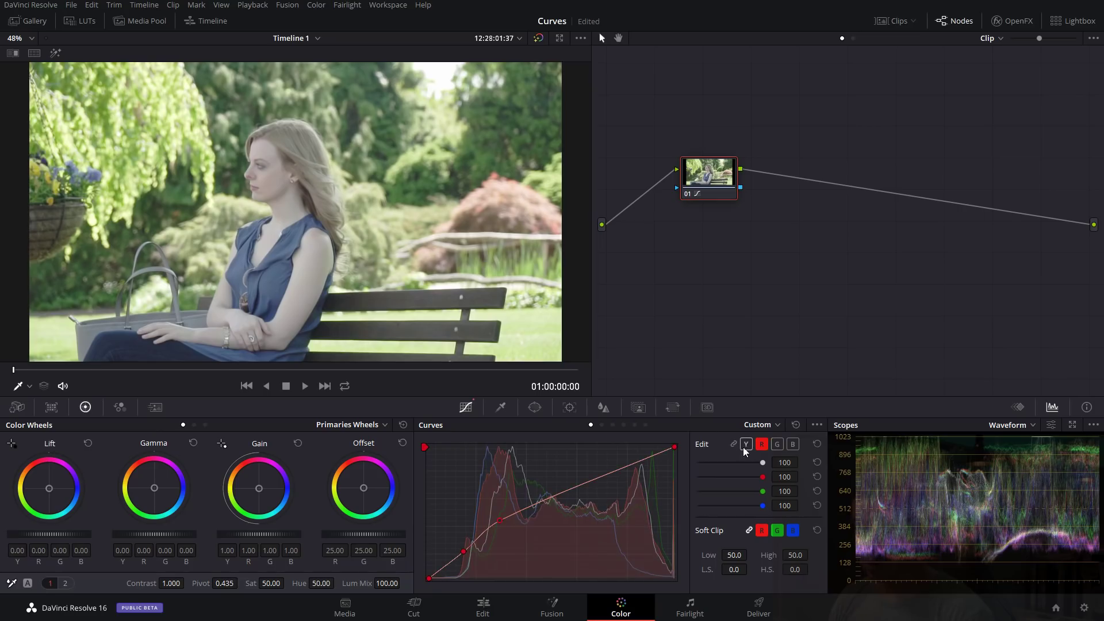
click(745, 444)
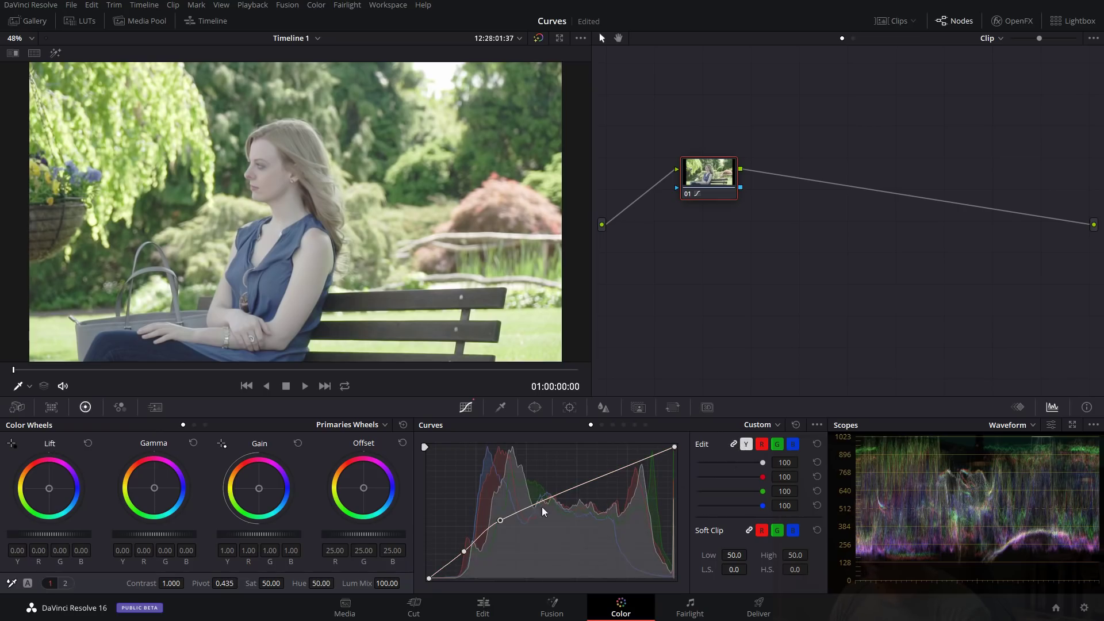
click(762, 446)
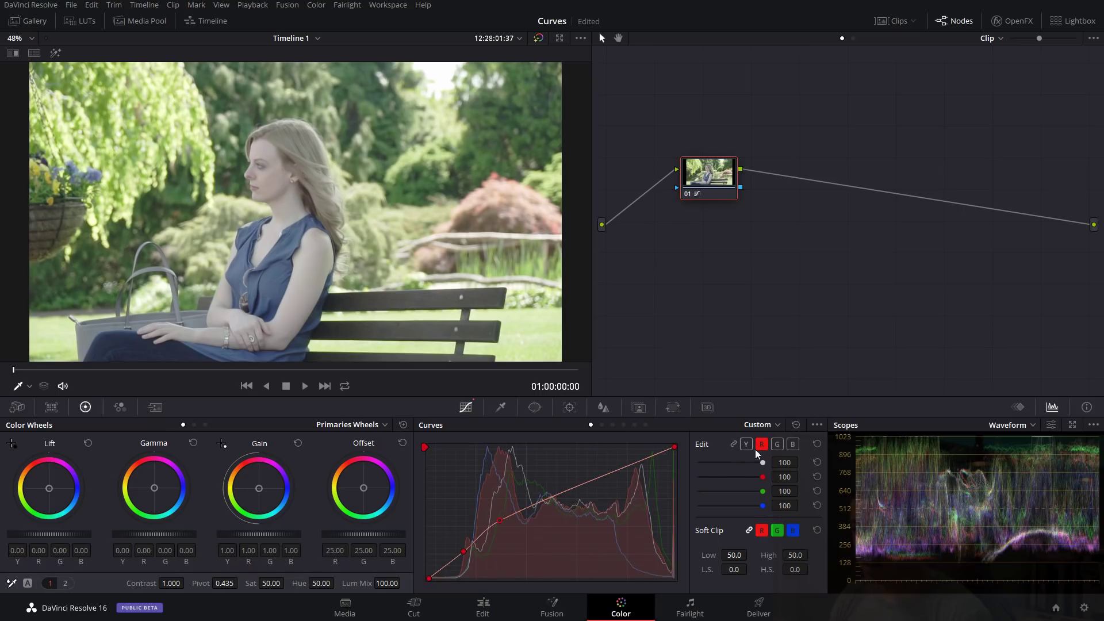
drag(502, 521, 524, 527)
Reshape the green channel curve, then clear all curve adjustments
click(777, 444)
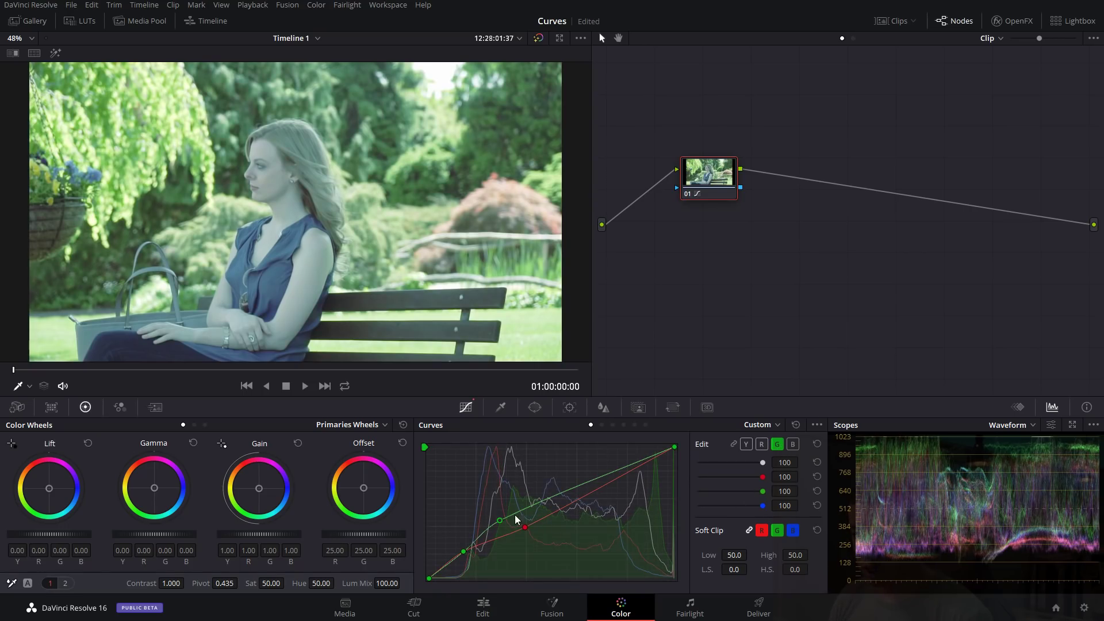
drag(501, 520, 560, 516)
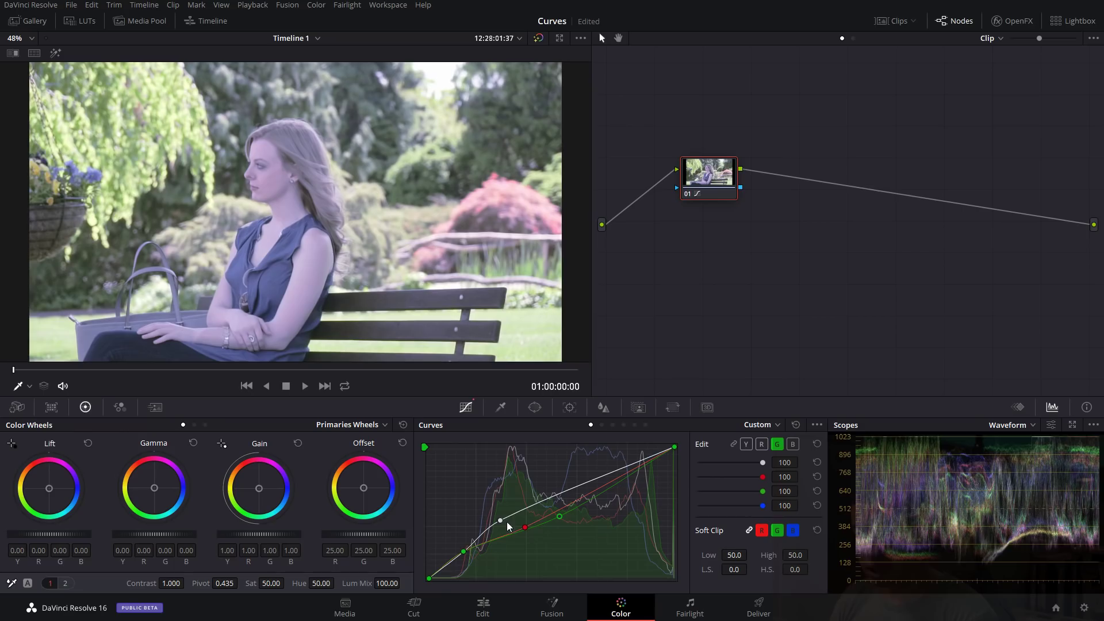
click(817, 443)
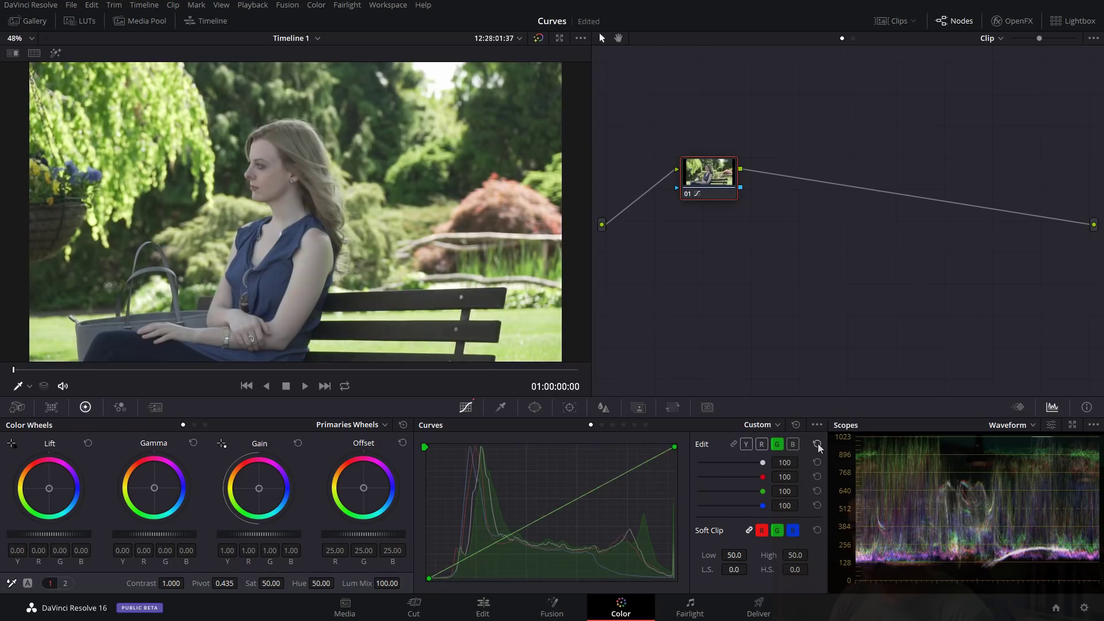
Link Y, R, G and B, add a contrast S-curve, and set curve intensity to 50
click(733, 443)
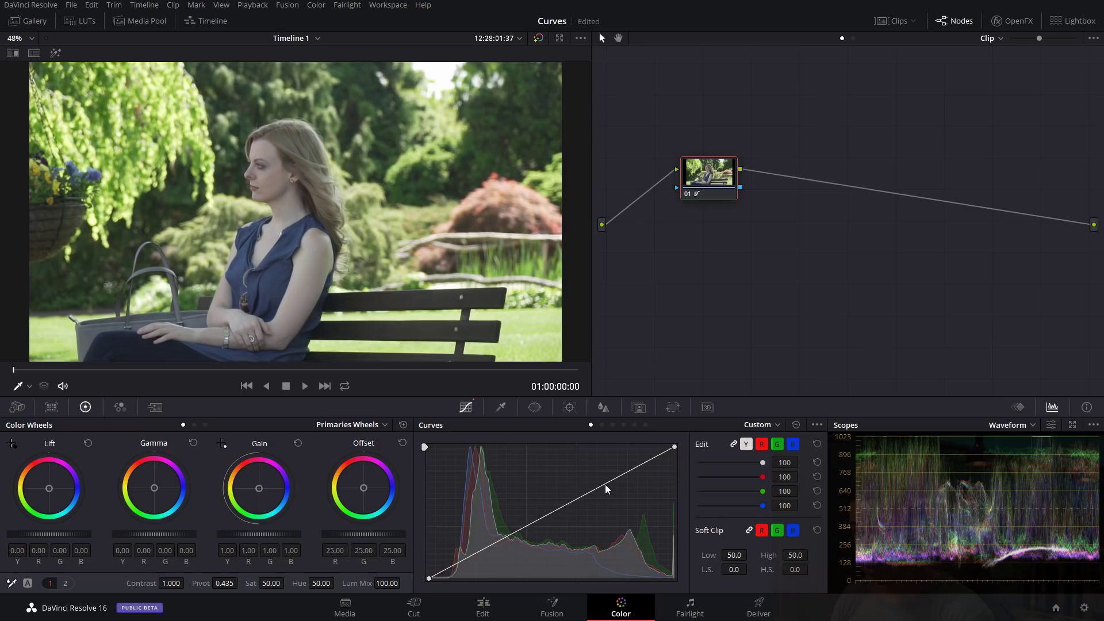
drag(603, 488, 588, 471)
drag(507, 523, 518, 534)
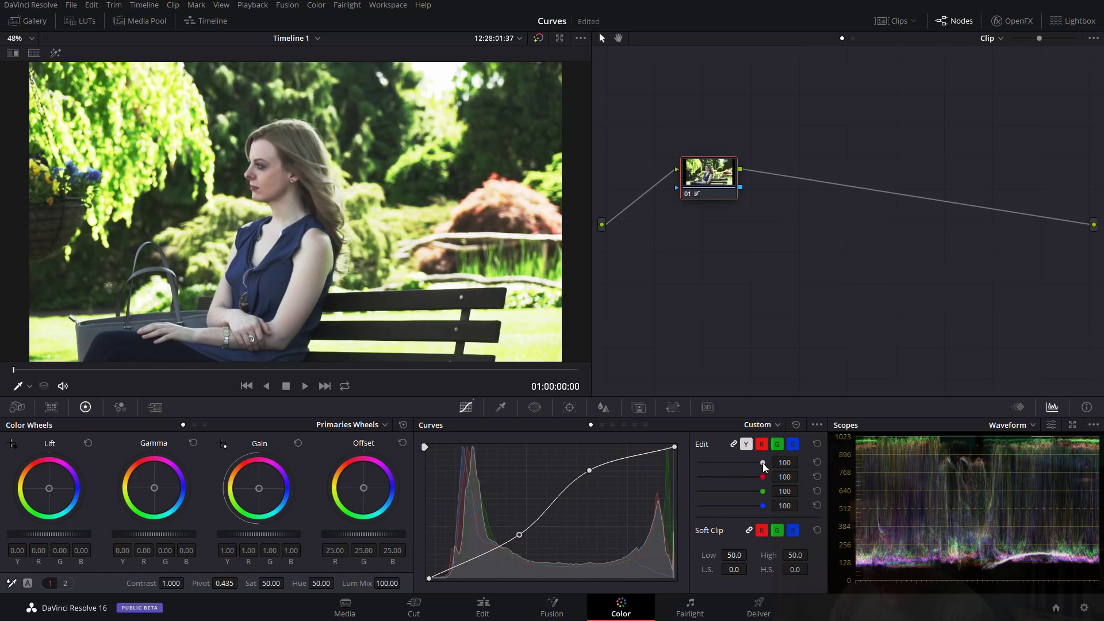
drag(762, 463, 750, 462)
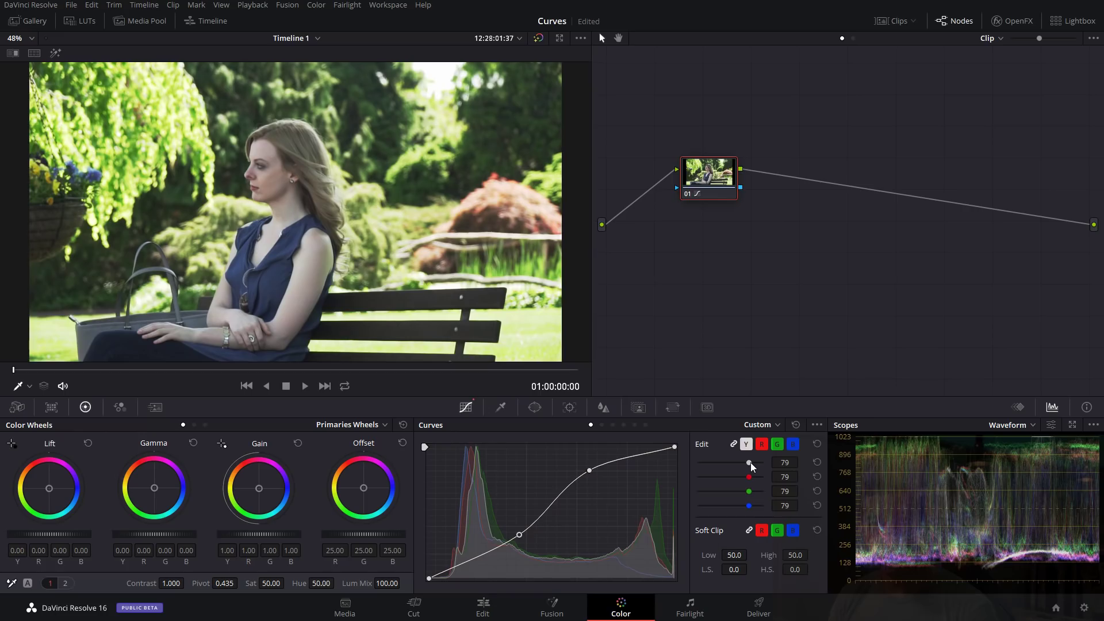
double_click(784, 462)
text(50)
key(Return)
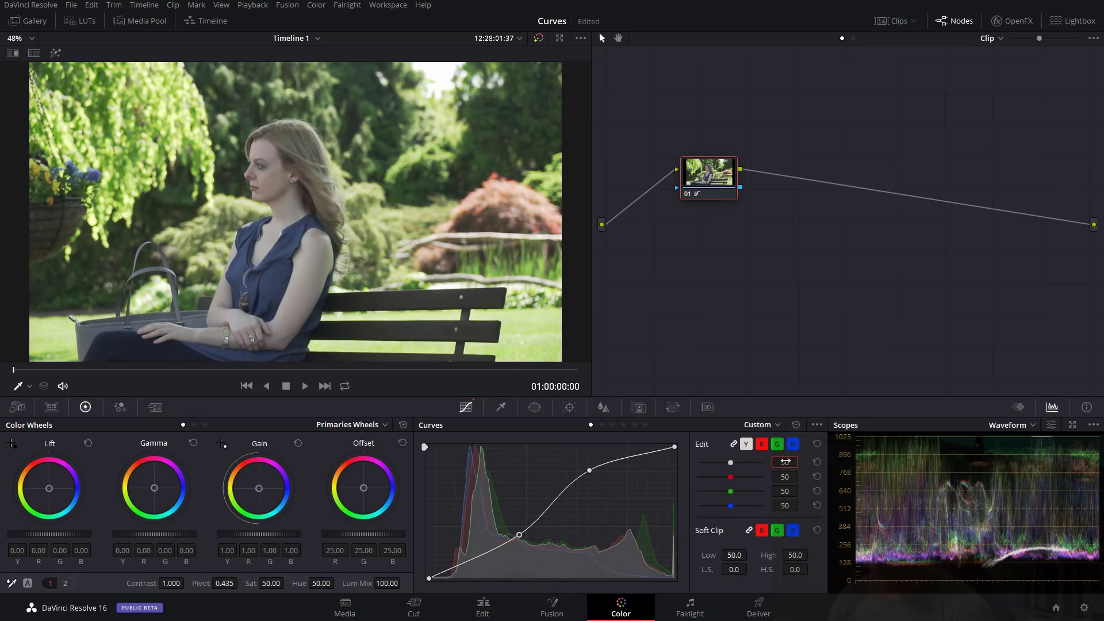
Pull both S-curve points inward and ease the intensity down to 39
mouse_move(588, 471)
mouse_down()
mouse_move(567, 451)
mouse_move(573, 485)
mouse_up()
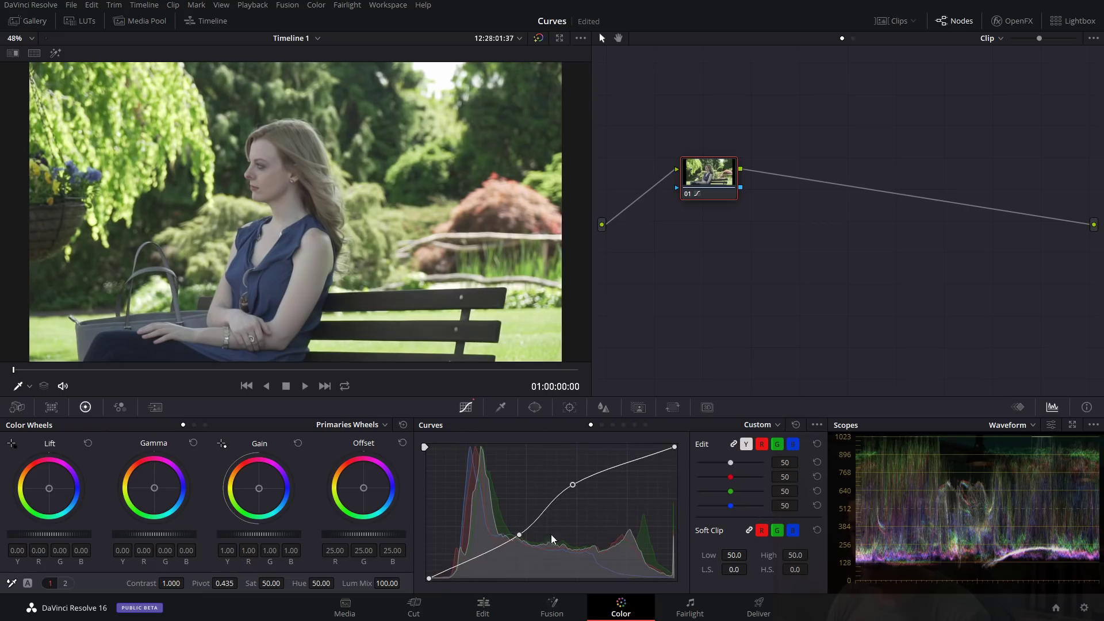
drag(509, 534, 501, 533)
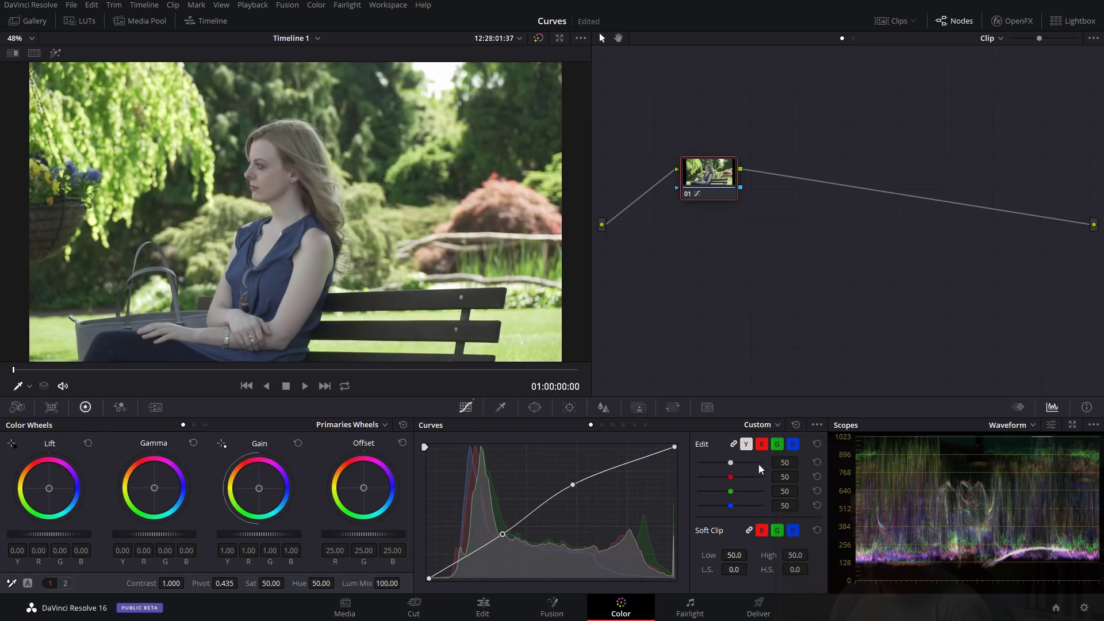
drag(730, 463, 723, 463)
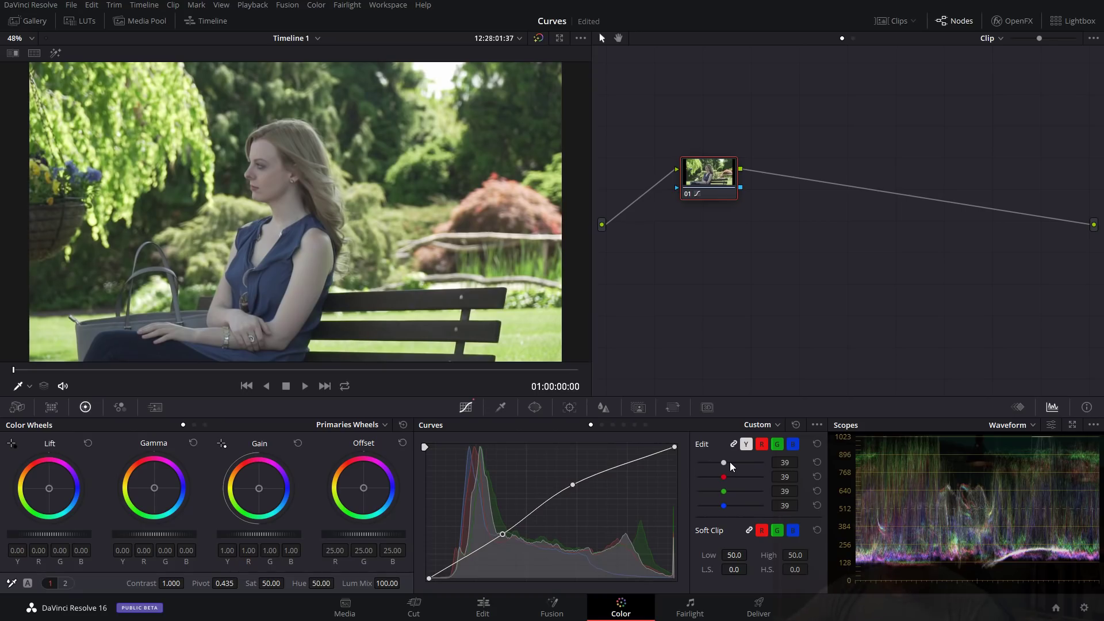
click(817, 444)
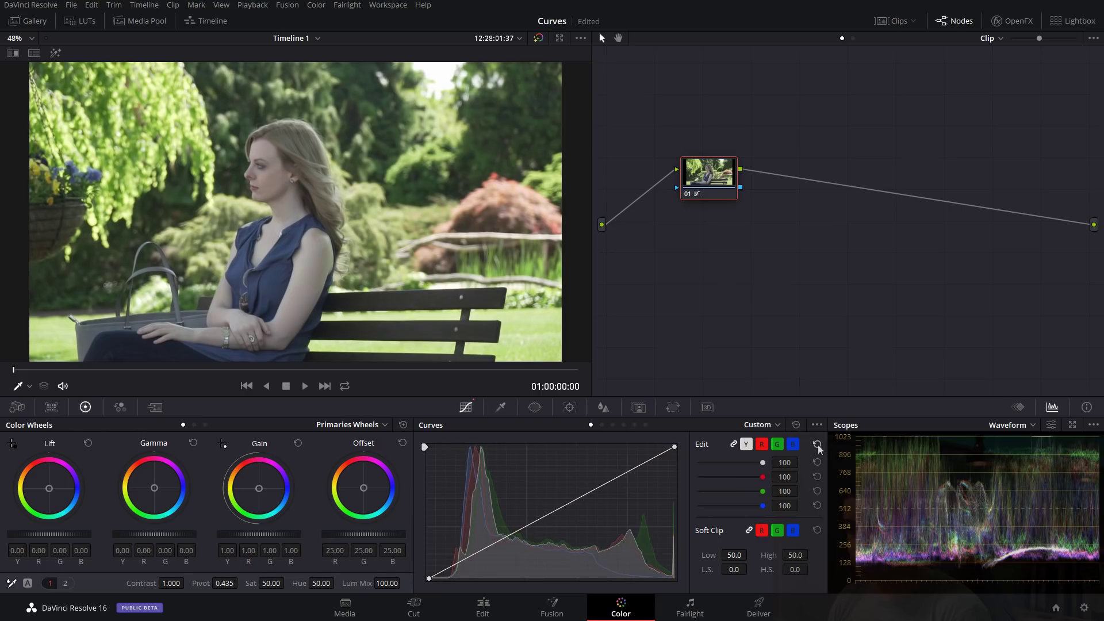
drag(596, 492, 582, 459)
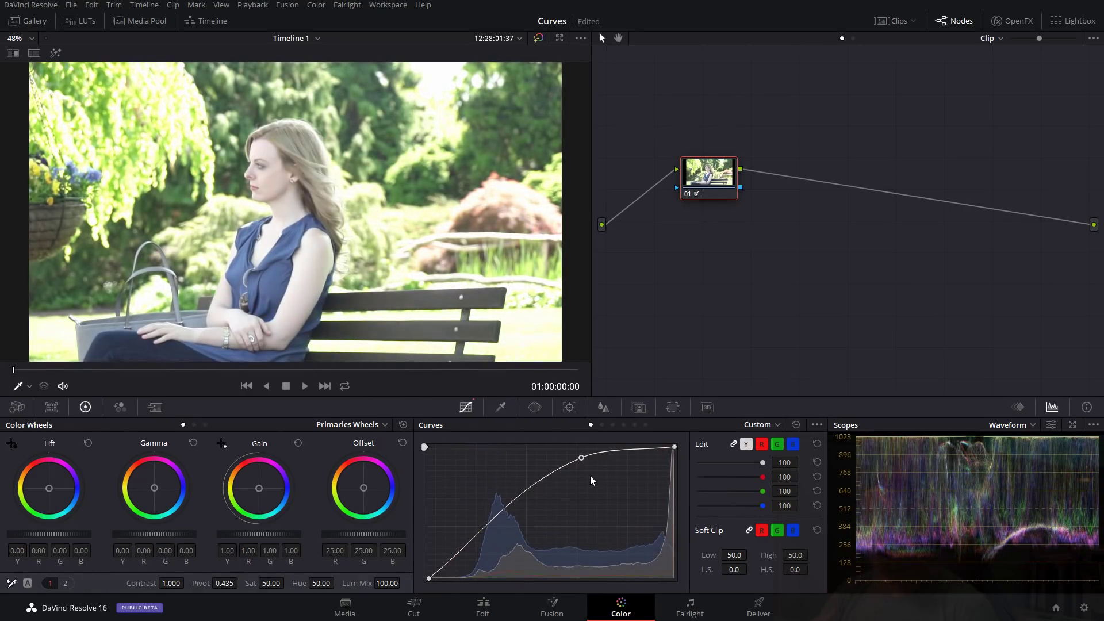
drag(761, 463, 707, 464)
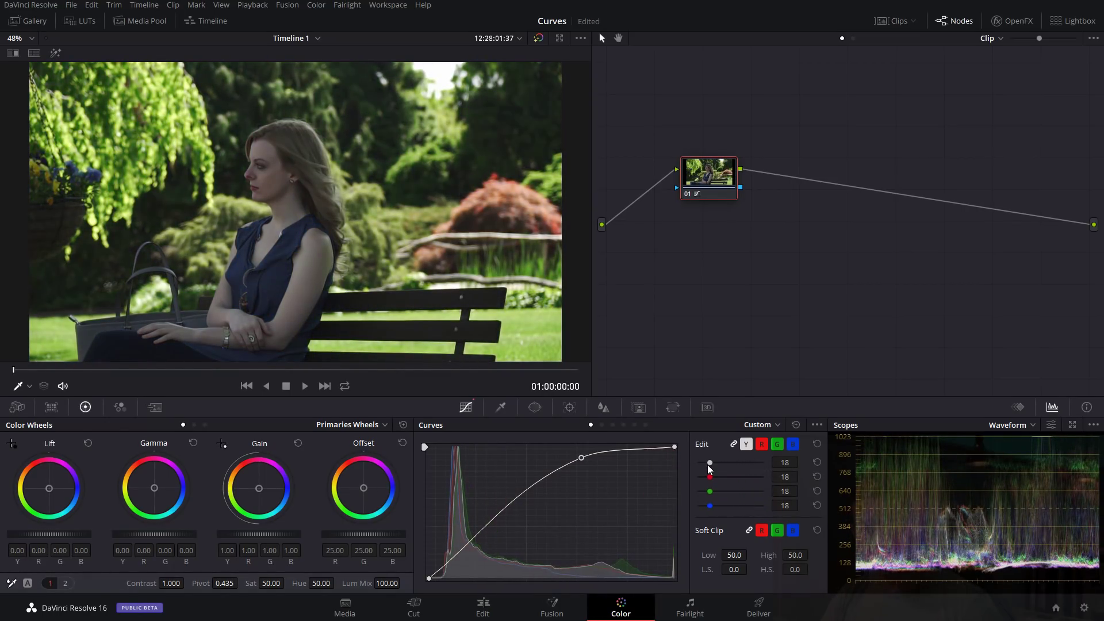
click(816, 444)
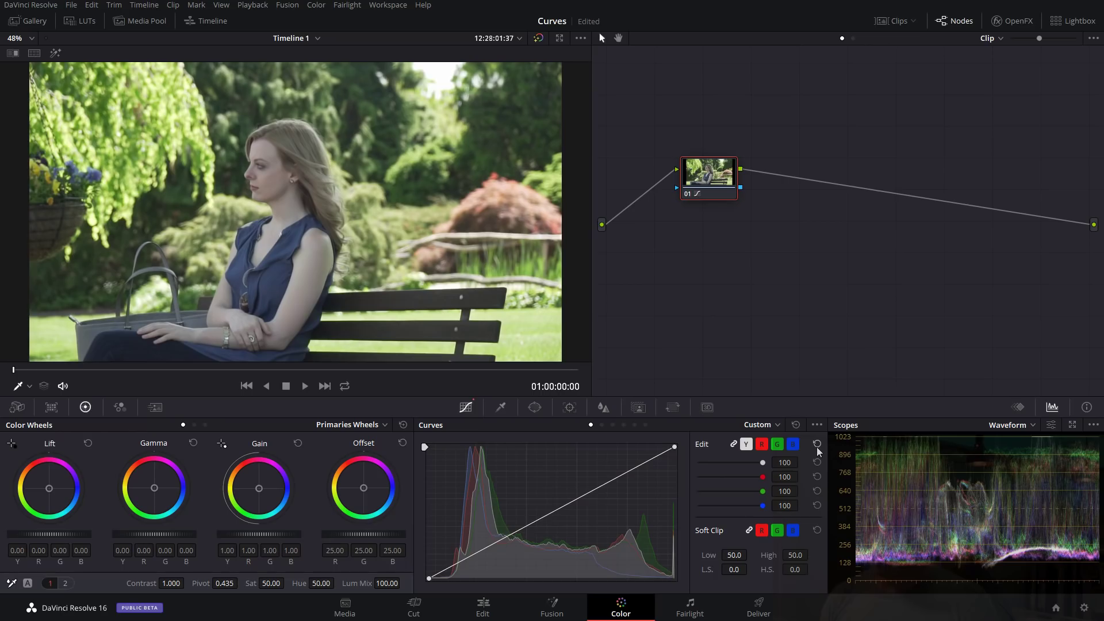
click(599, 482)
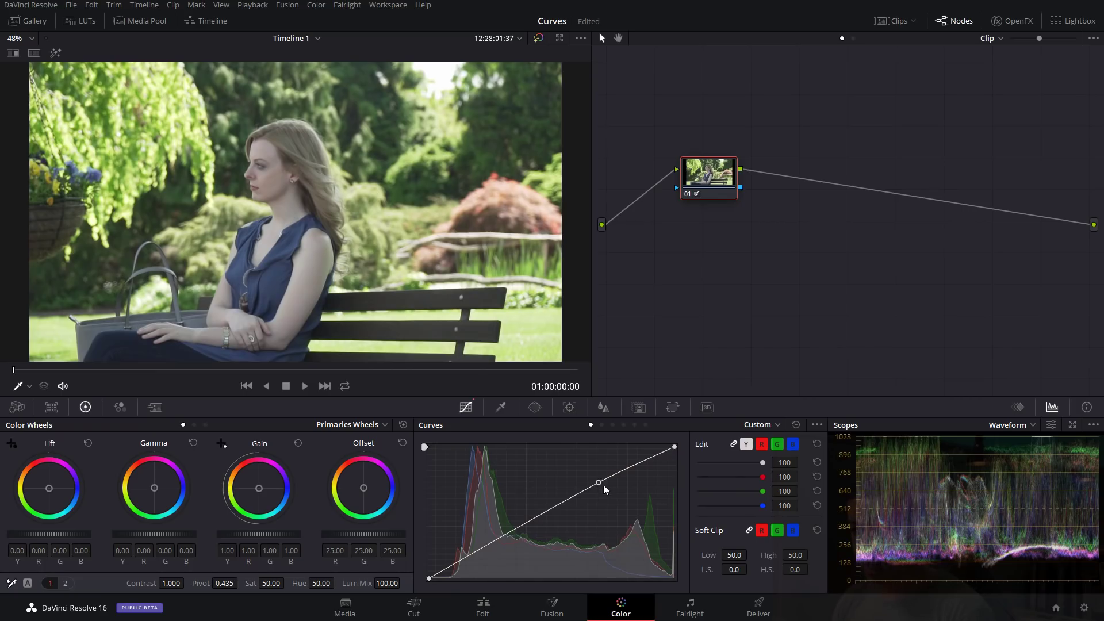
drag(595, 481, 598, 483)
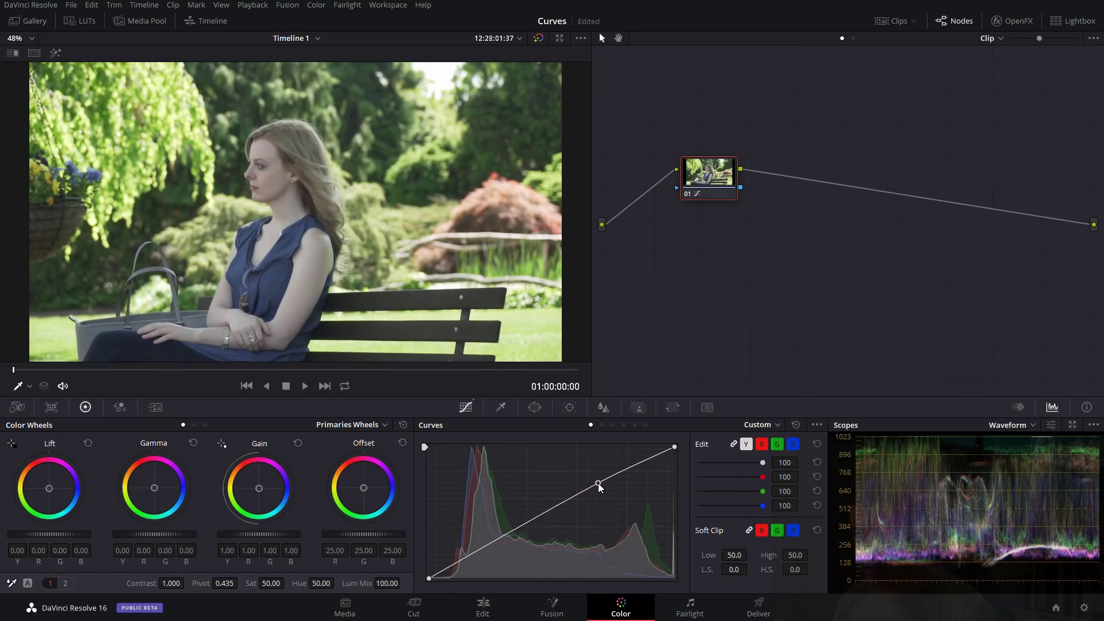
drag(761, 464, 750, 462)
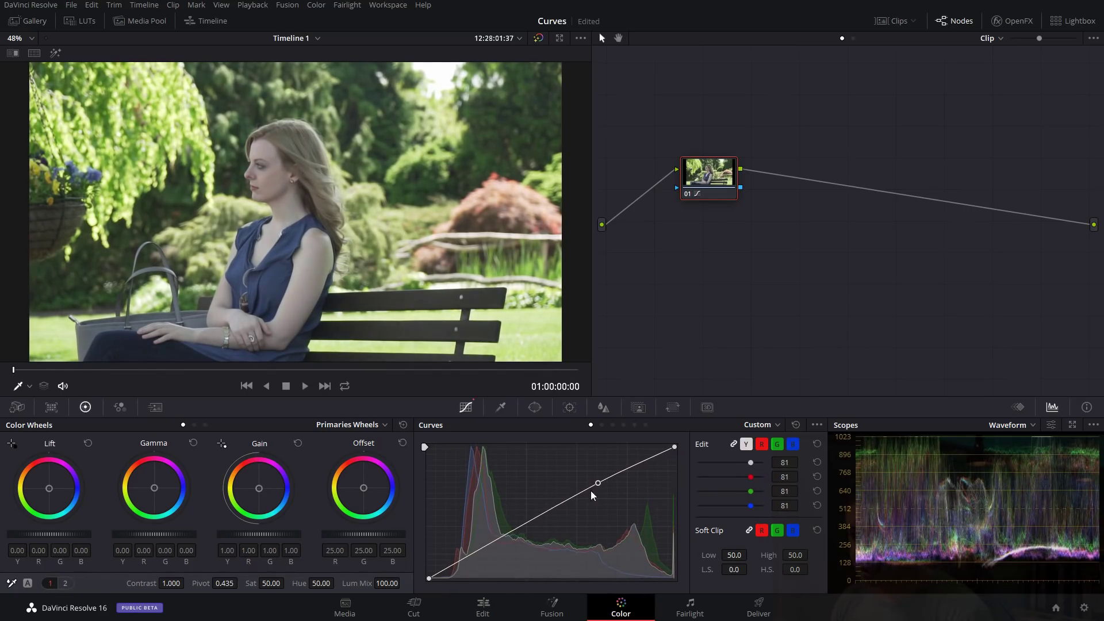
drag(598, 482, 588, 470)
drag(502, 527, 505, 537)
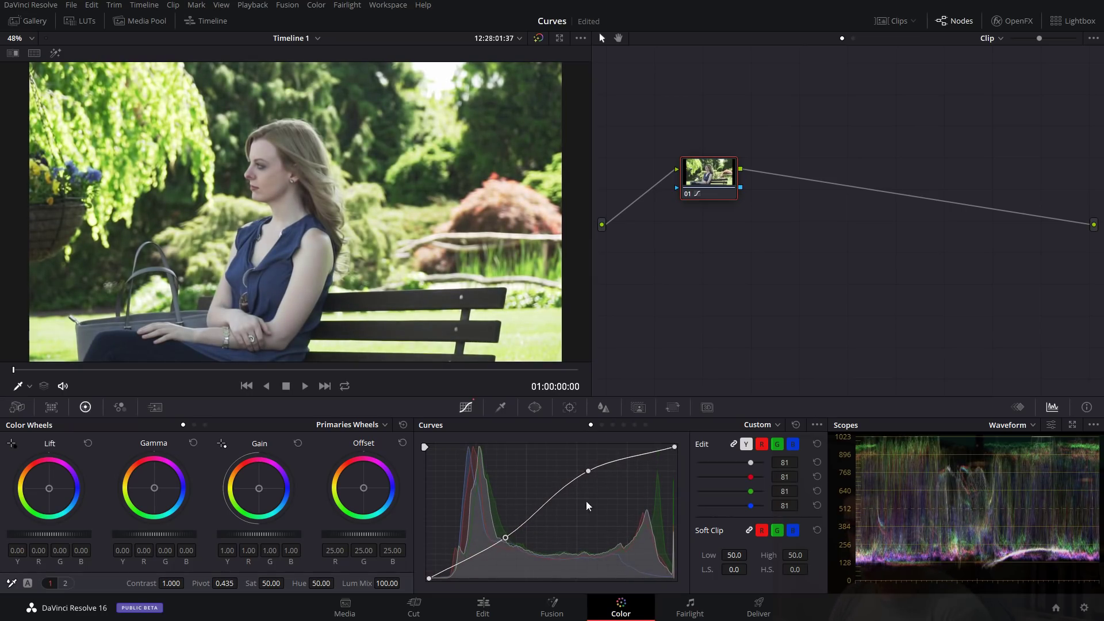
click(818, 446)
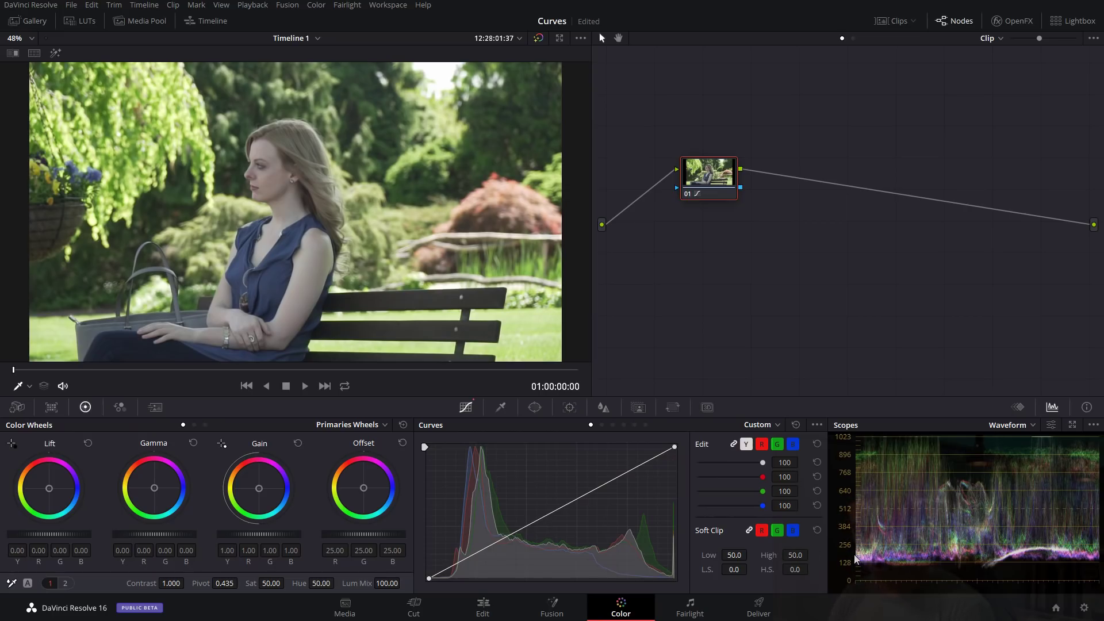
drag(796, 555, 1028, 448)
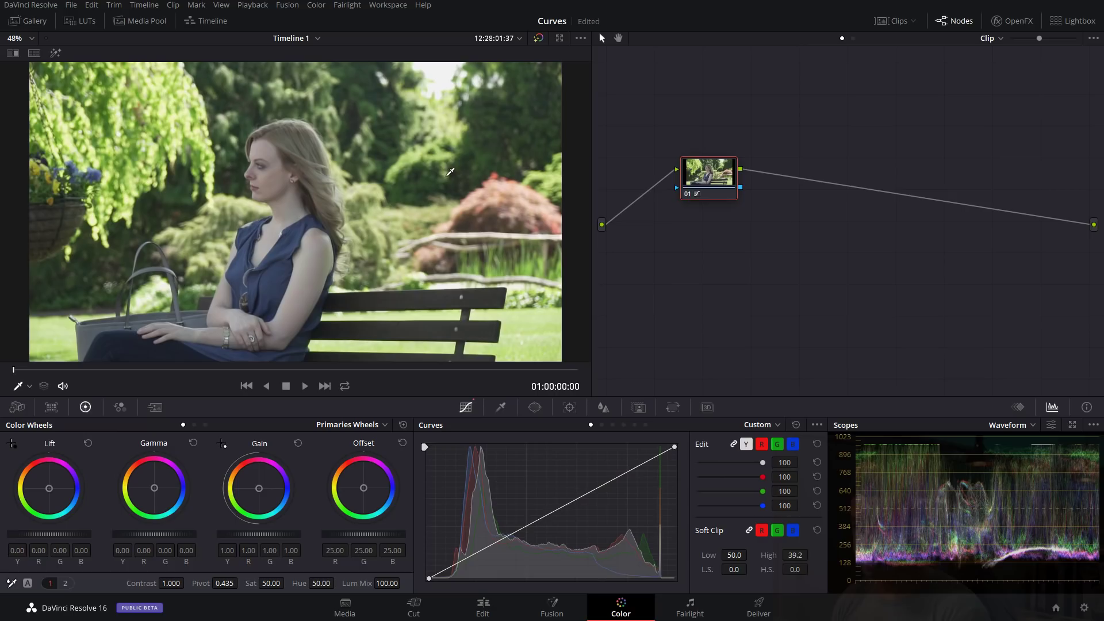
drag(799, 555, 794, 554)
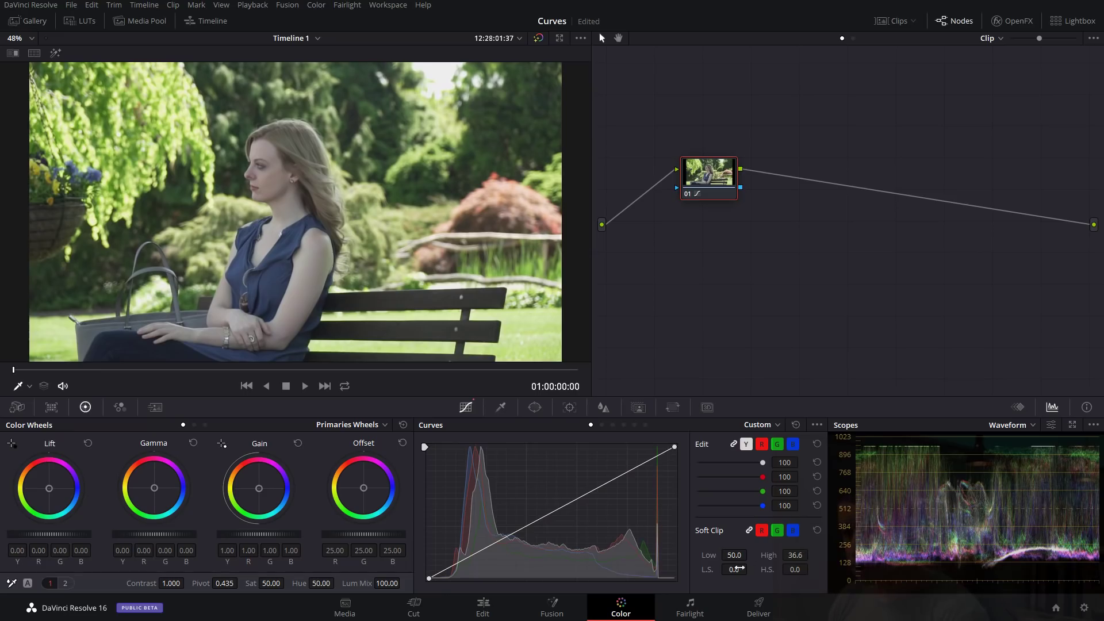
drag(733, 555, 755, 555)
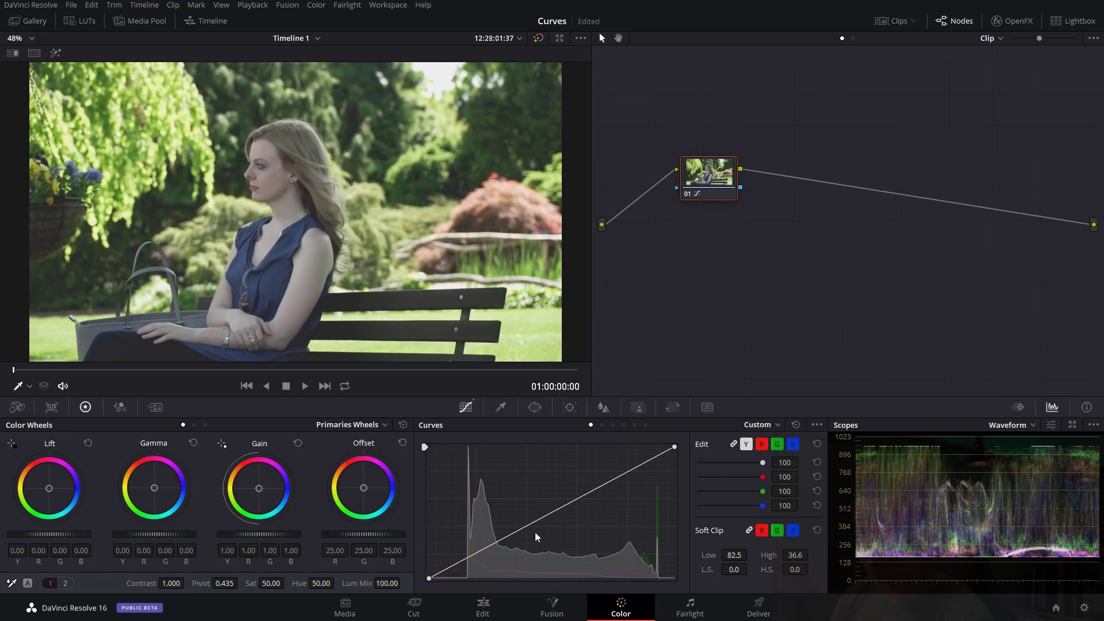
click(817, 530)
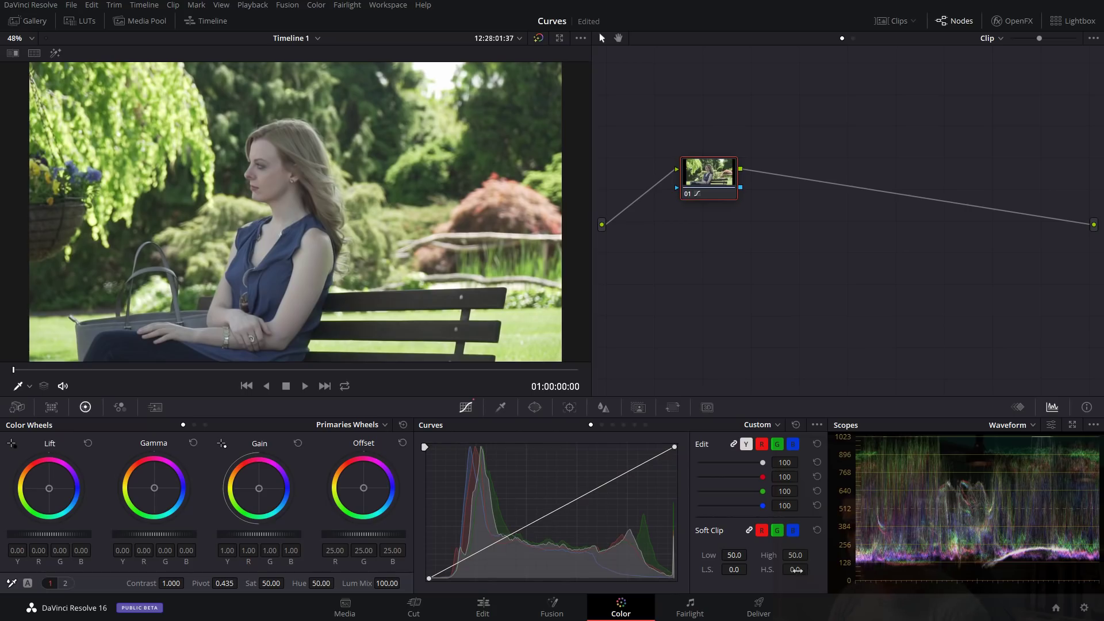
Adjust the soft clip high softness through values up to 53.0, settling at 38.5
drag(796, 570, 811, 568)
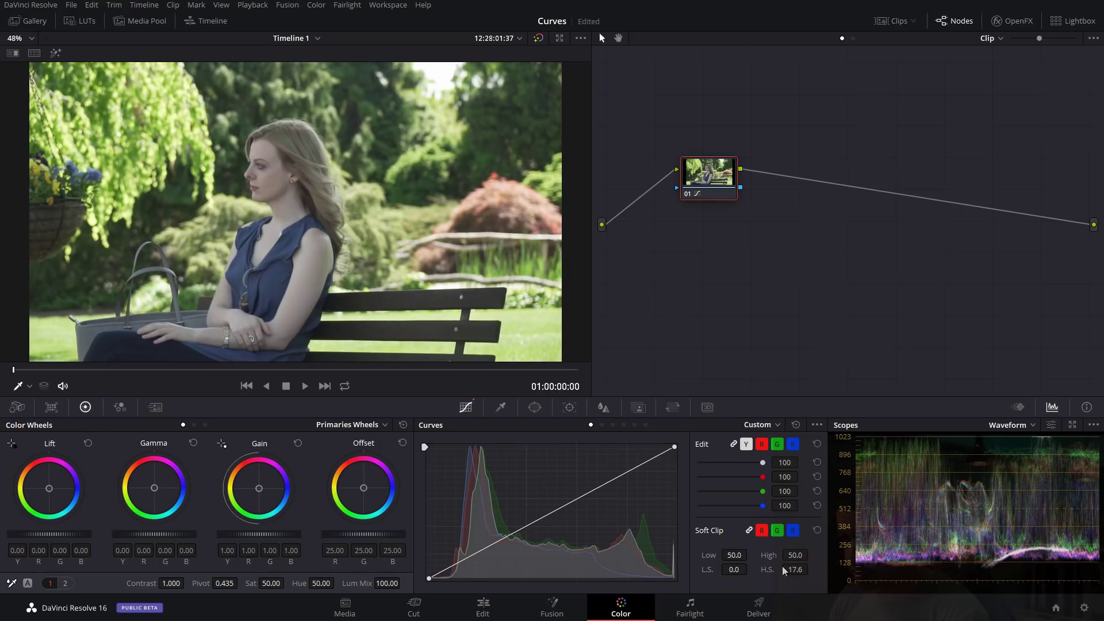
drag(811, 569, 822, 568)
drag(795, 569, 815, 569)
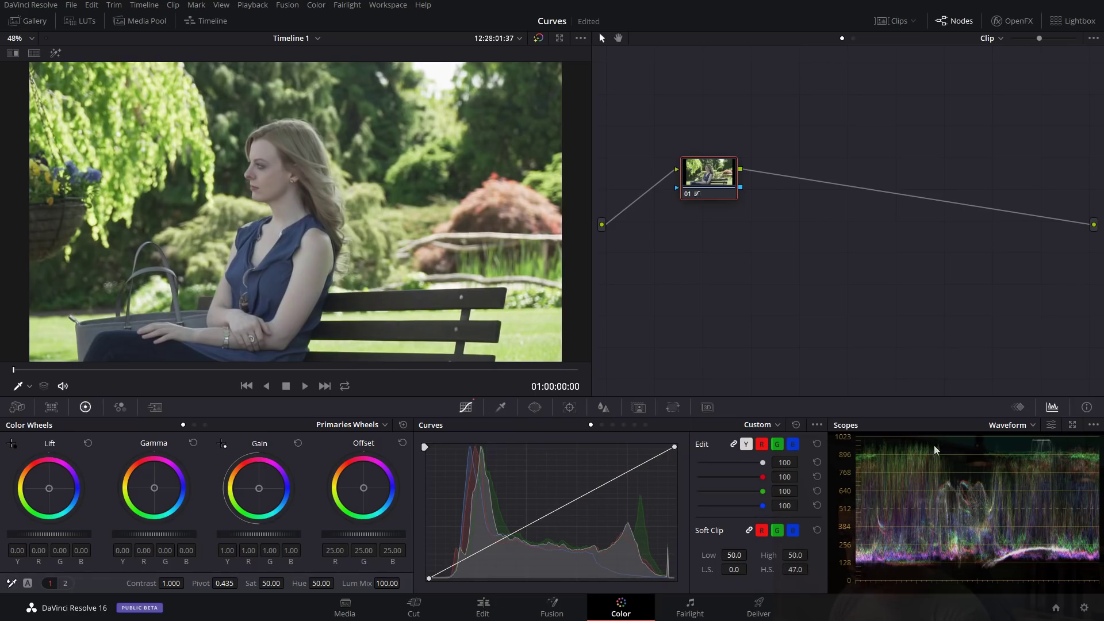
drag(799, 569, 814, 568)
drag(811, 569, 829, 569)
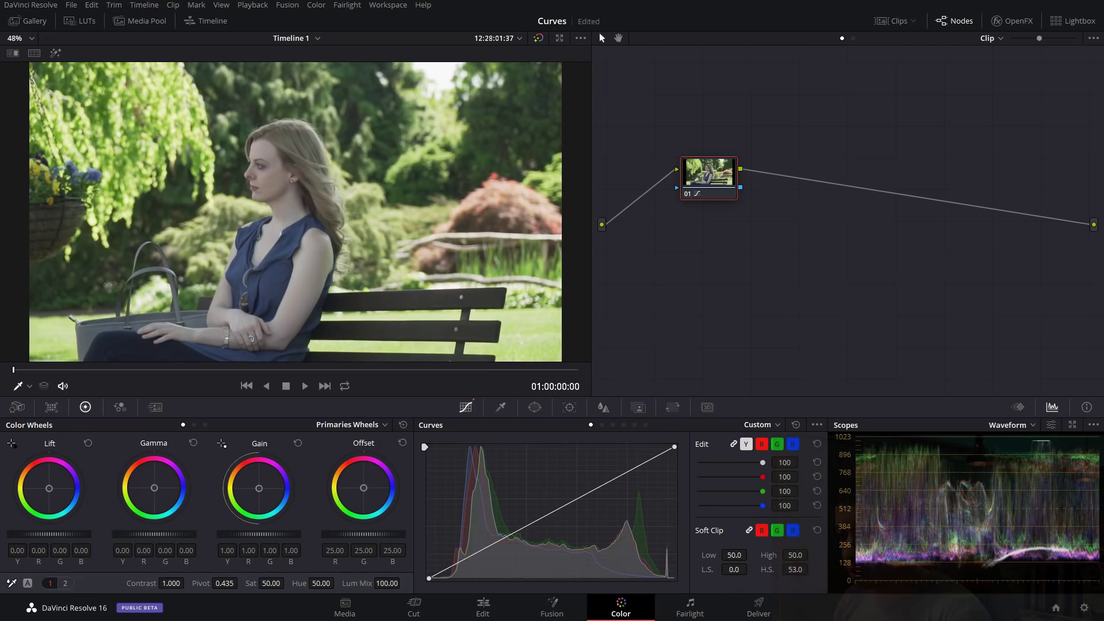
drag(795, 569, 811, 552)
Reset soft clip high to 50.0 and add a contrast S-curve
click(817, 529)
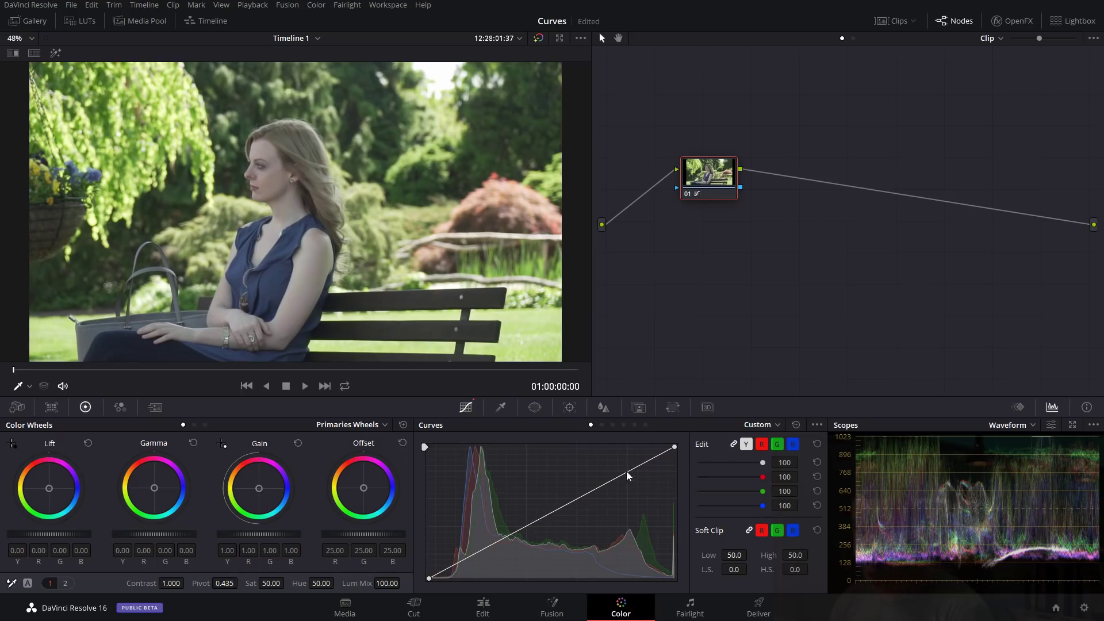
drag(626, 471, 579, 468)
drag(512, 519, 526, 531)
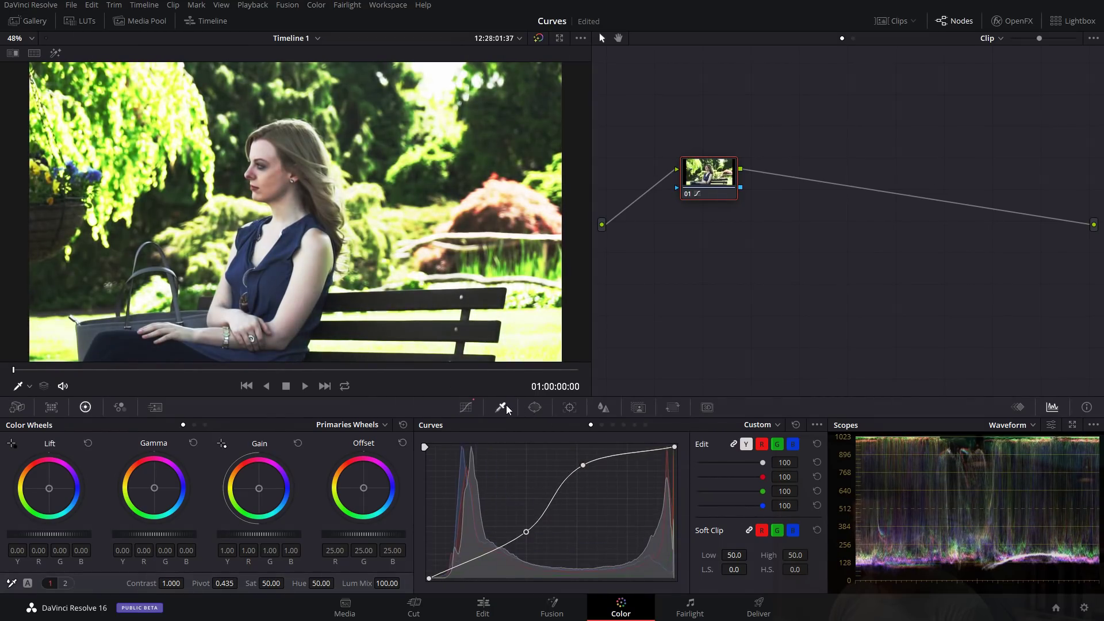
Isolate the blouse with the qualifier eyedropper and steepen the curve on it
click(501, 407)
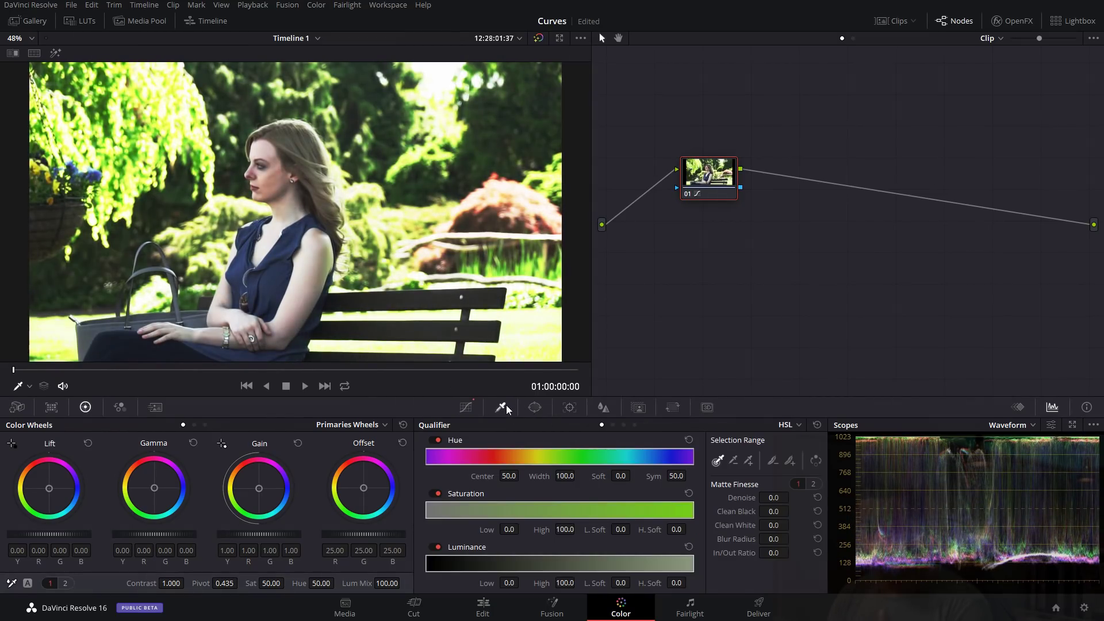
click(290, 246)
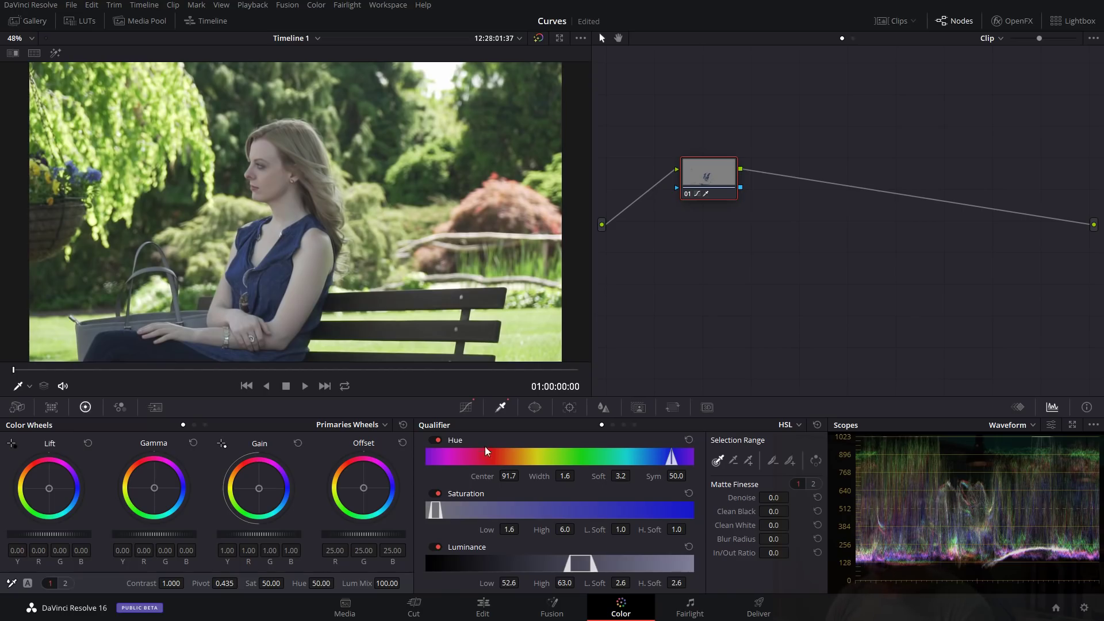
click(466, 406)
drag(577, 467, 609, 485)
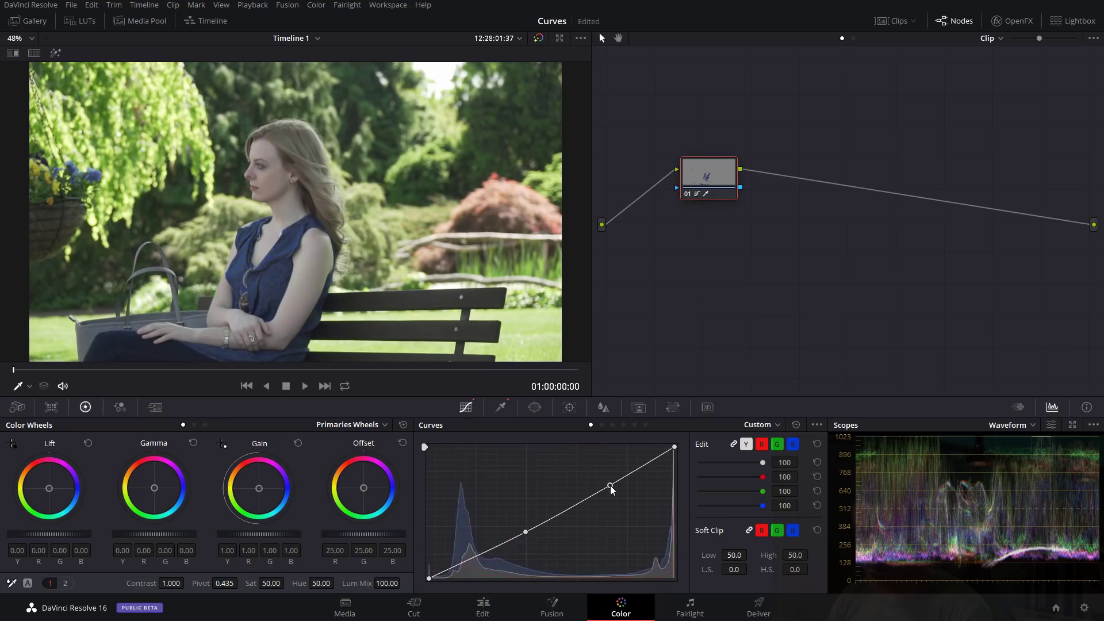
Reset the curve to a straight line and the qualifier ranges to default
click(796, 424)
click(501, 407)
click(816, 425)
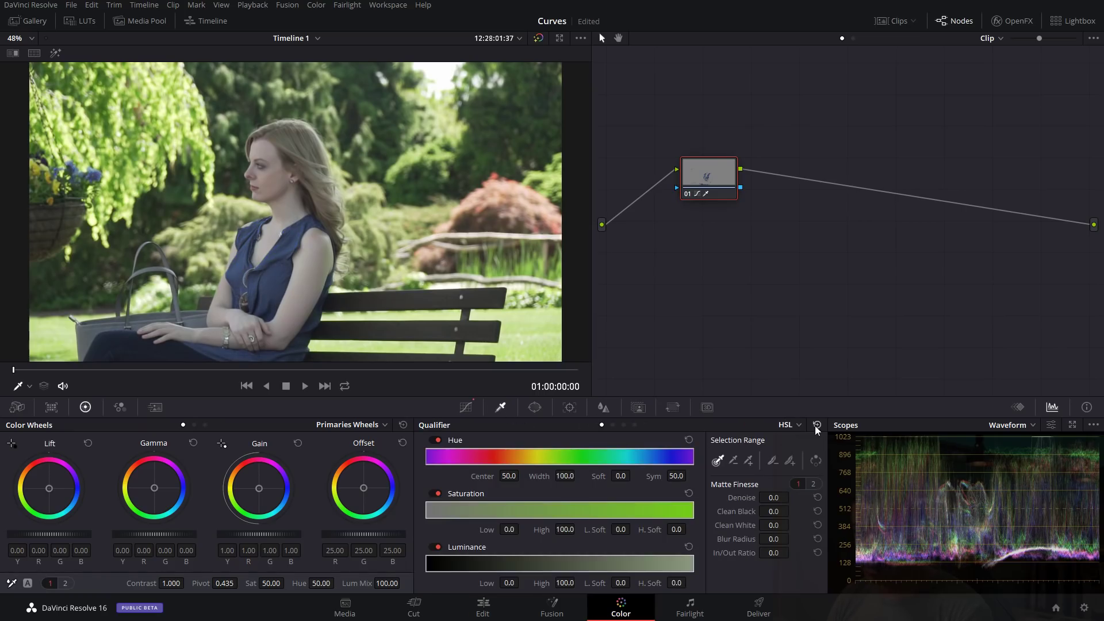
Add a circular window, moved and stretched into a tall oval over the woman
click(533, 408)
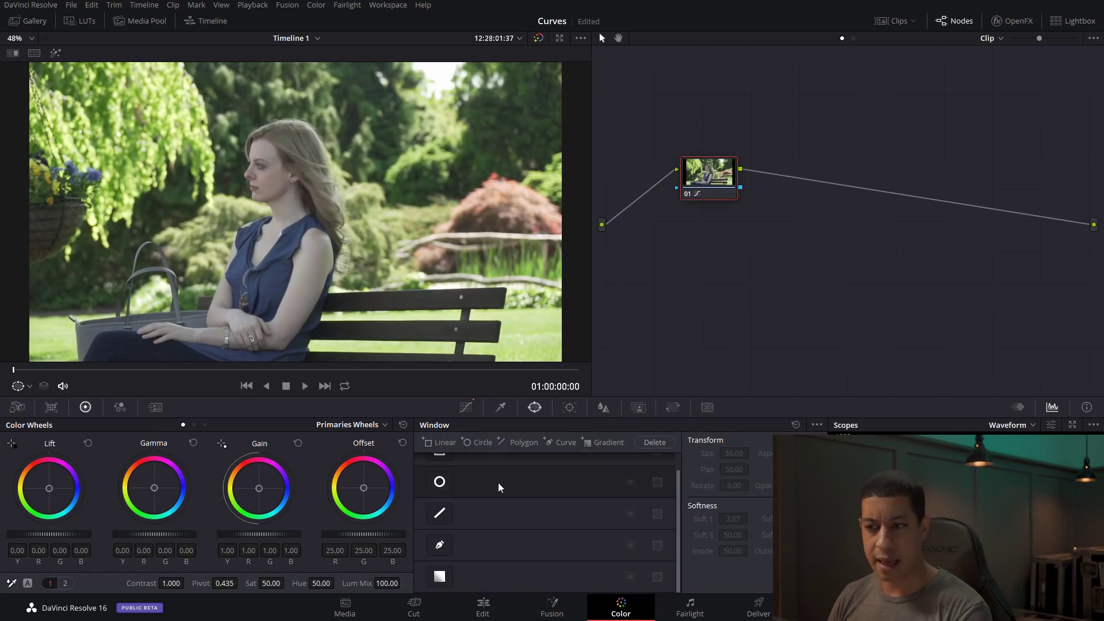
scroll(450, 492, up, 1)
click(443, 497)
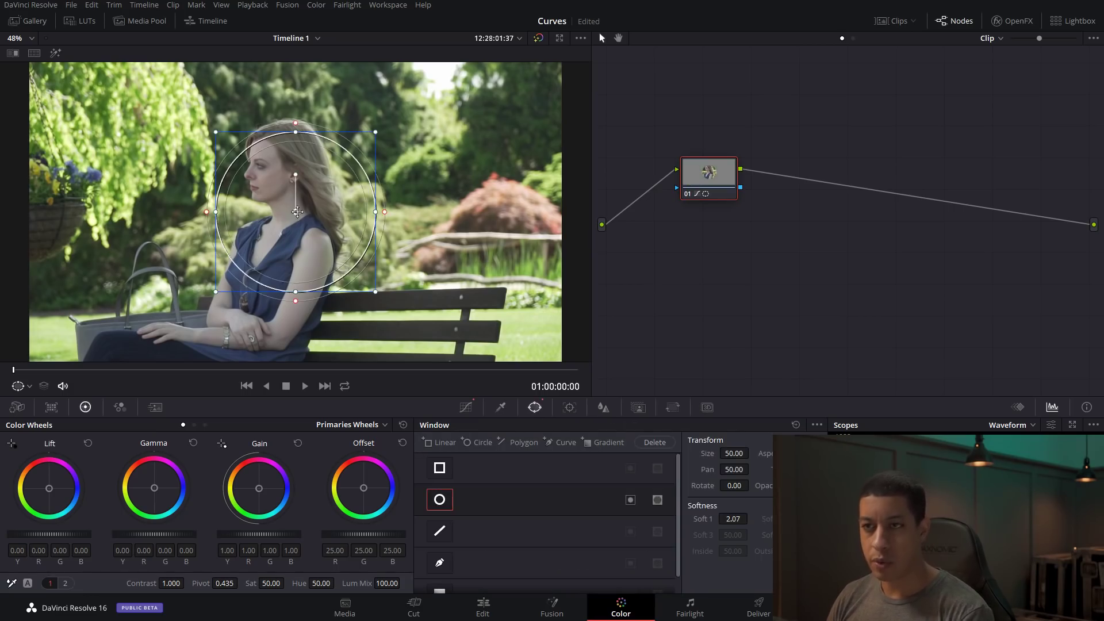
mouse_move(295, 212)
mouse_down()
mouse_move(305, 217)
mouse_move(283, 201)
mouse_up()
drag(283, 280, 277, 344)
Raise a curve midpoint to brighten the image, then turn the circle window off
click(466, 406)
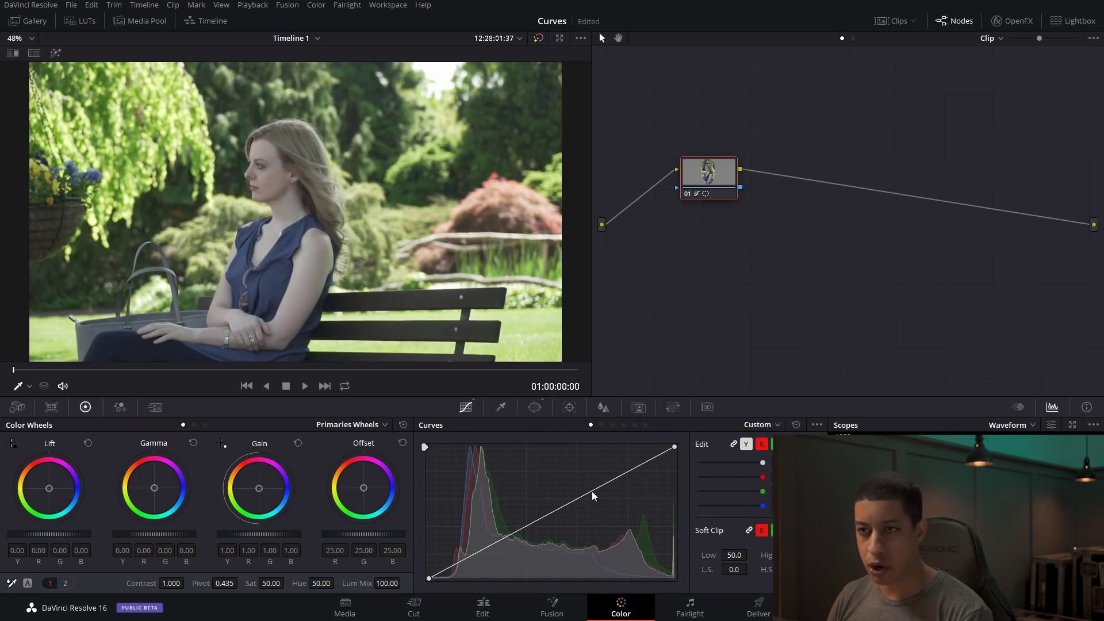
mouse_move(592, 490)
mouse_down()
mouse_move(563, 455)
mouse_move(584, 484)
mouse_up()
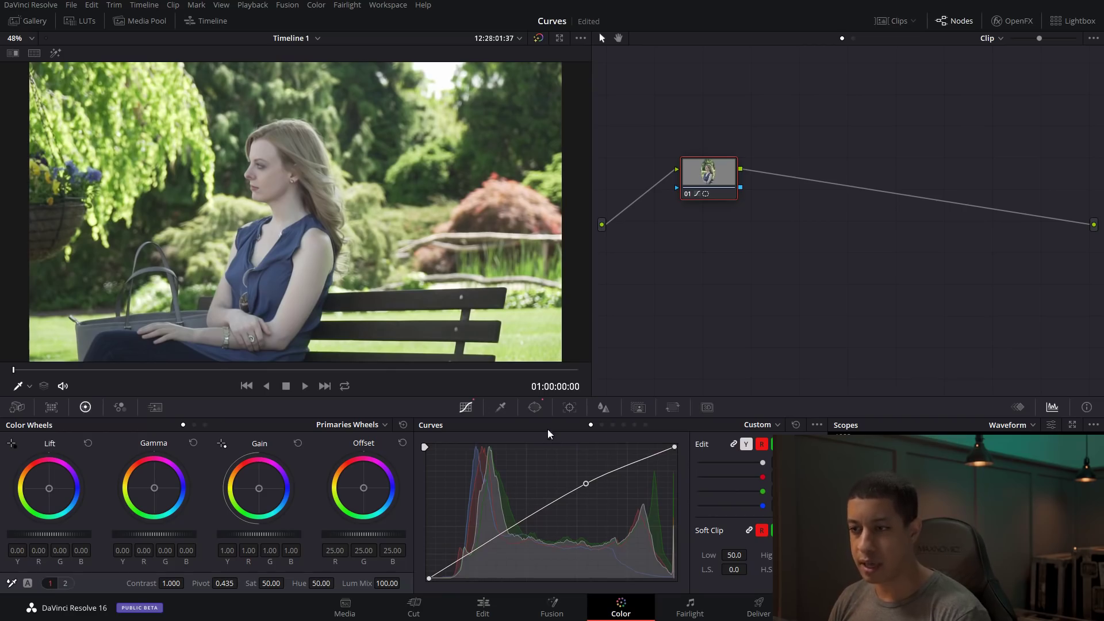
click(535, 407)
click(438, 498)
Reset the curve to a straight diagonal and switch to the Hue Vs Hue curve
click(465, 407)
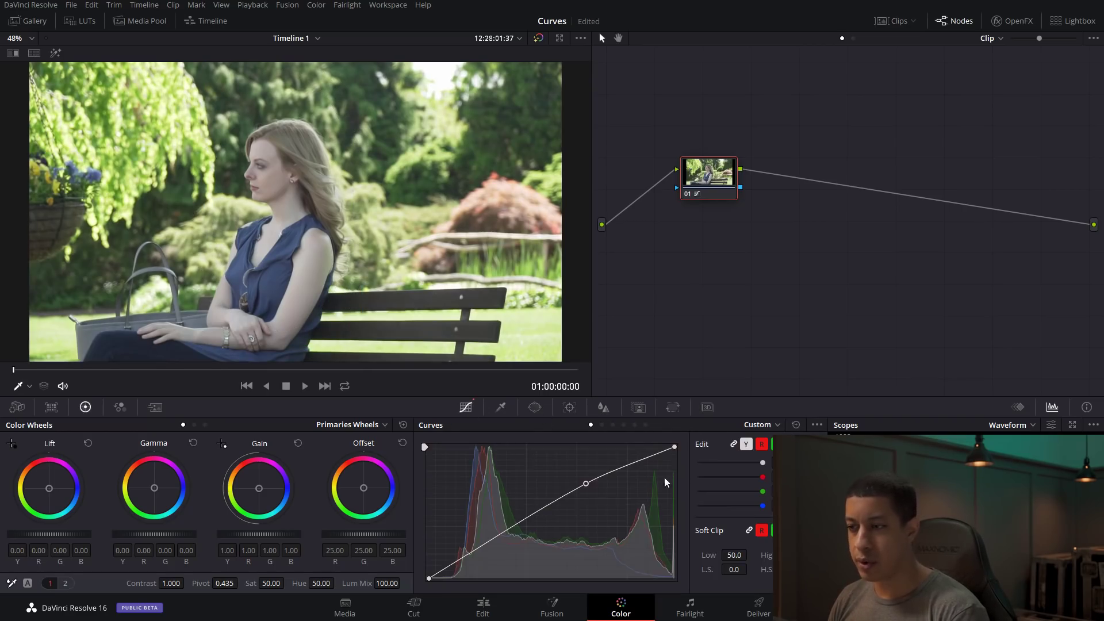
click(796, 425)
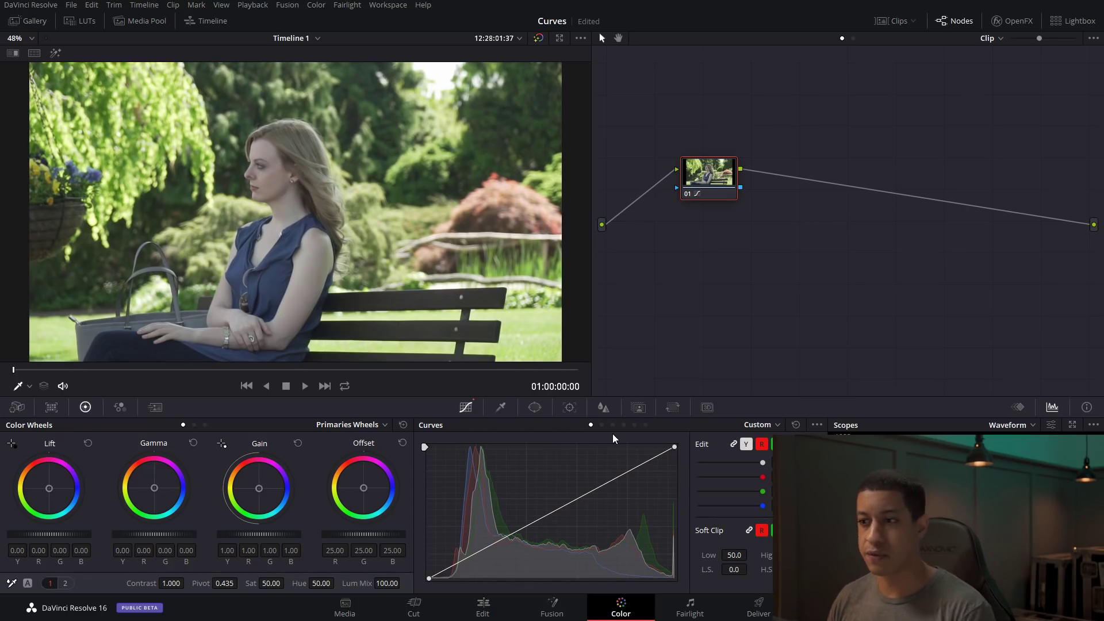
click(765, 426)
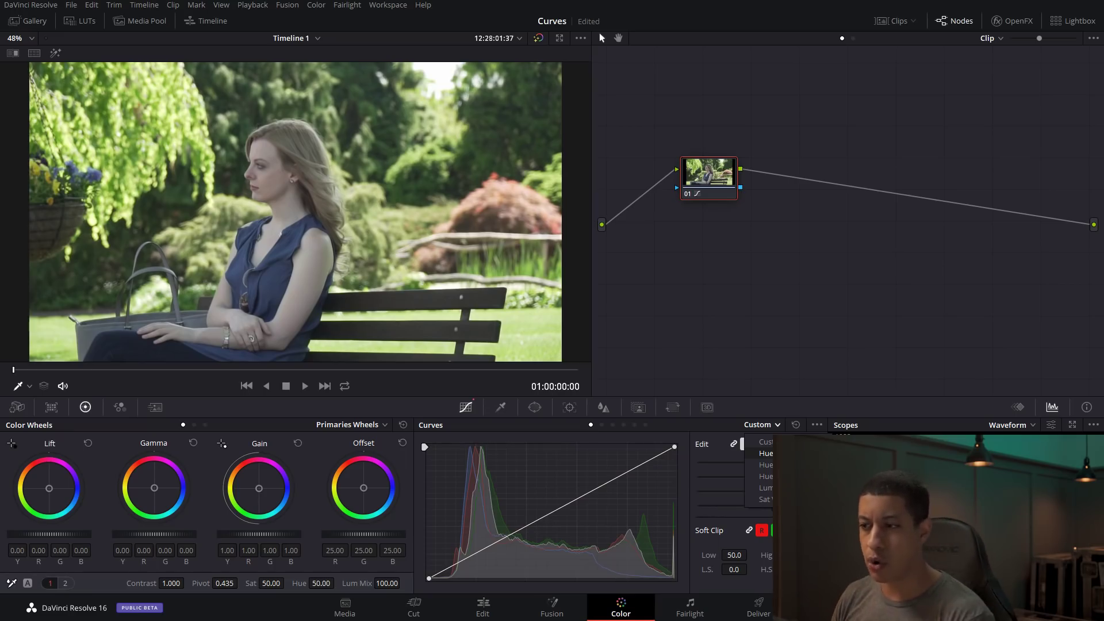
click(601, 425)
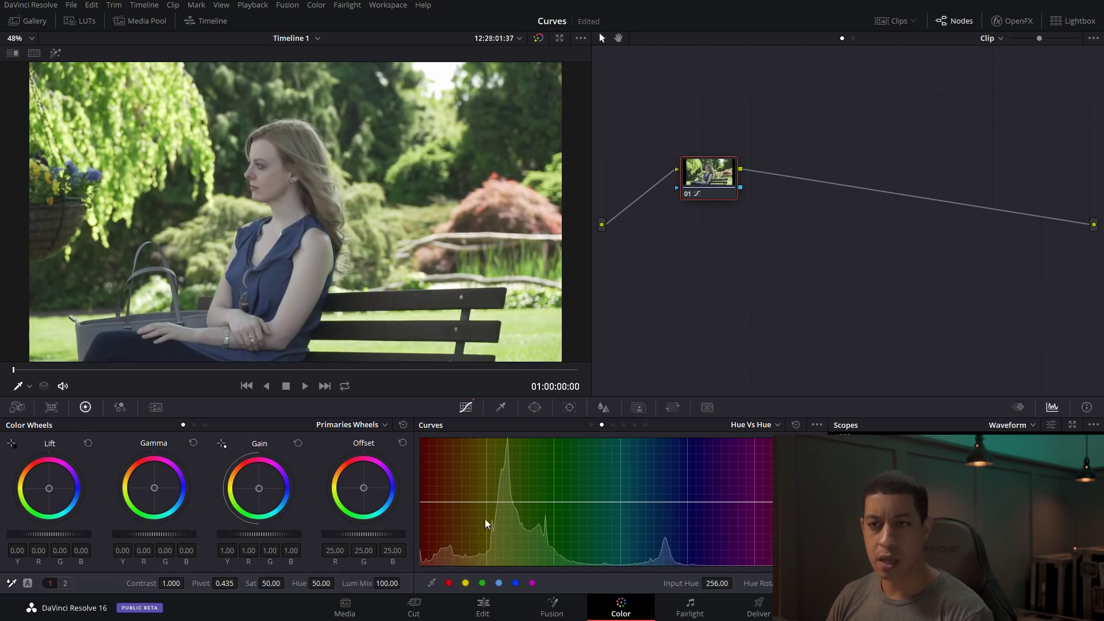
Sample the blue dress onto the Hue vs Hue curve and pull its point down to turn the dress purple
click(248, 256)
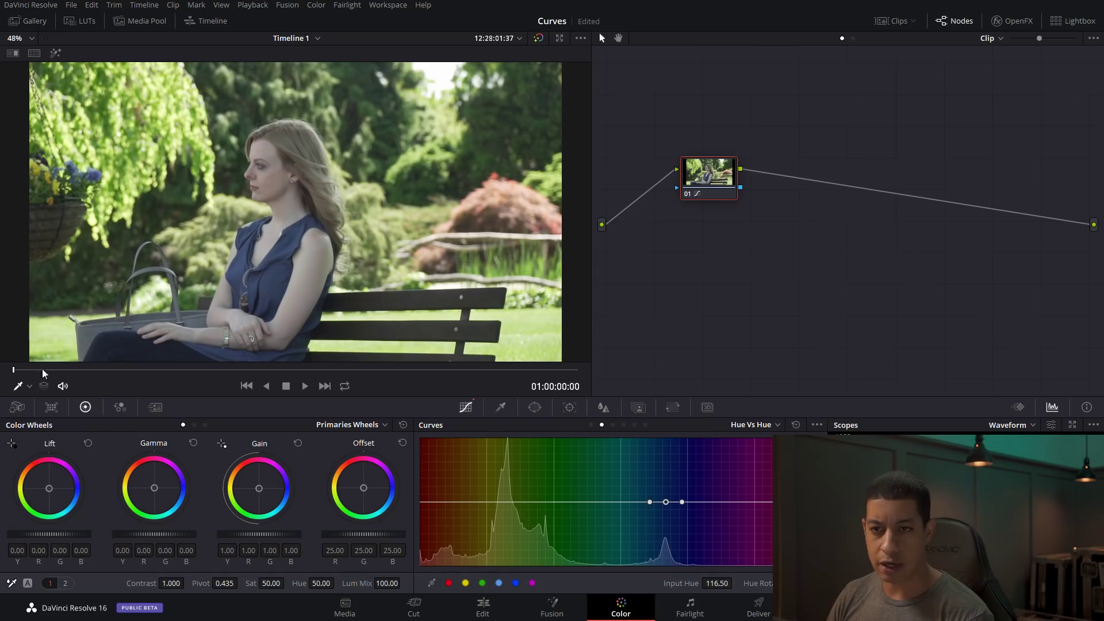
click(29, 386)
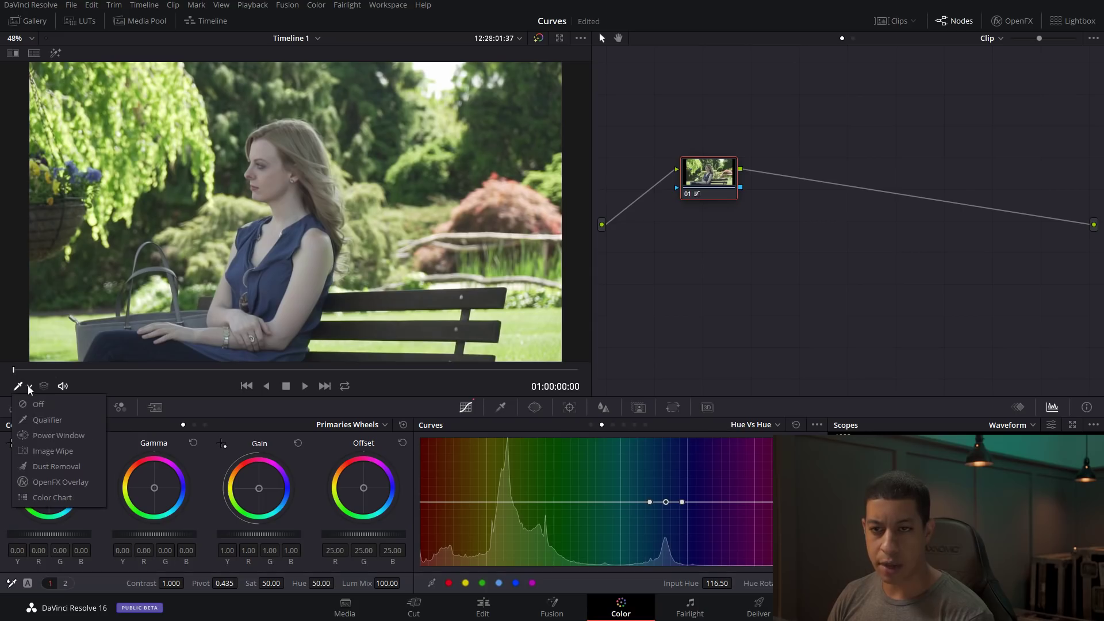
click(139, 387)
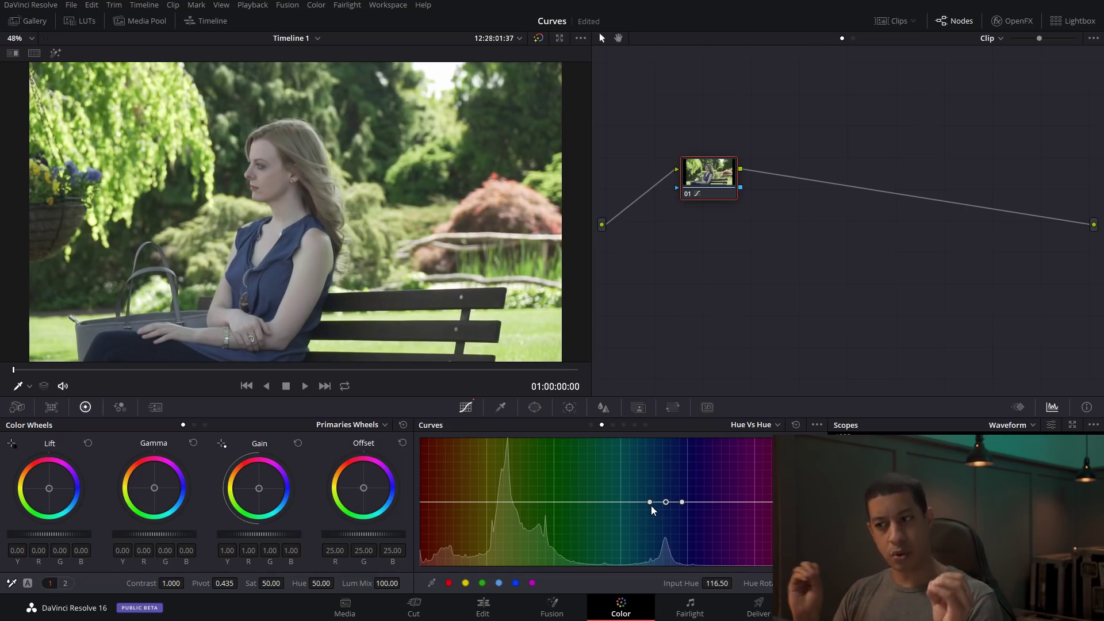
drag(665, 501, 664, 504)
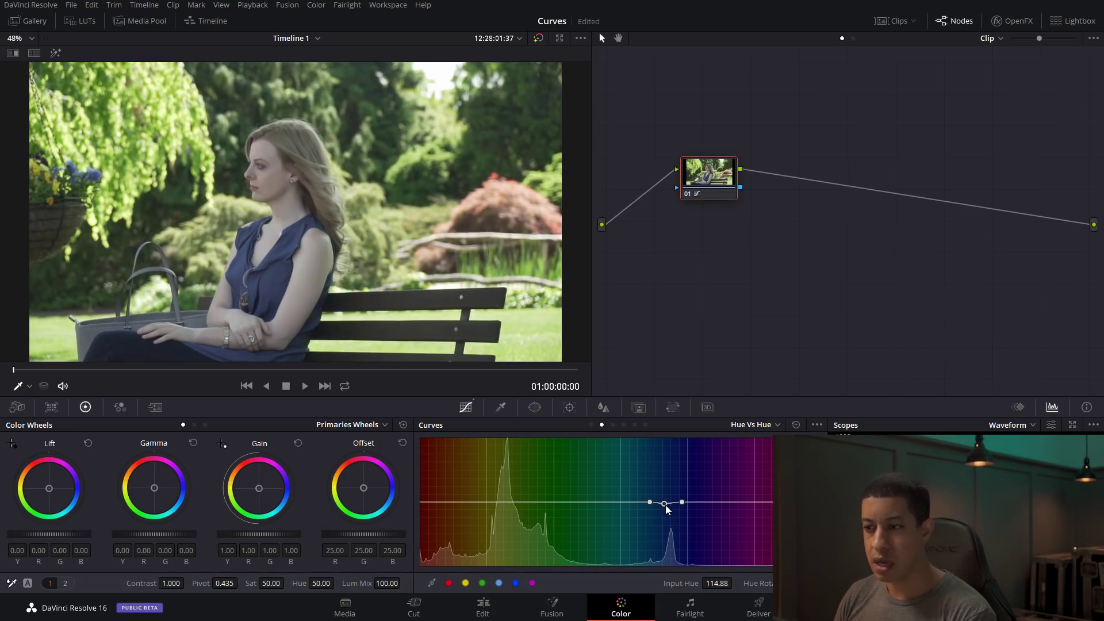
drag(664, 505, 668, 525)
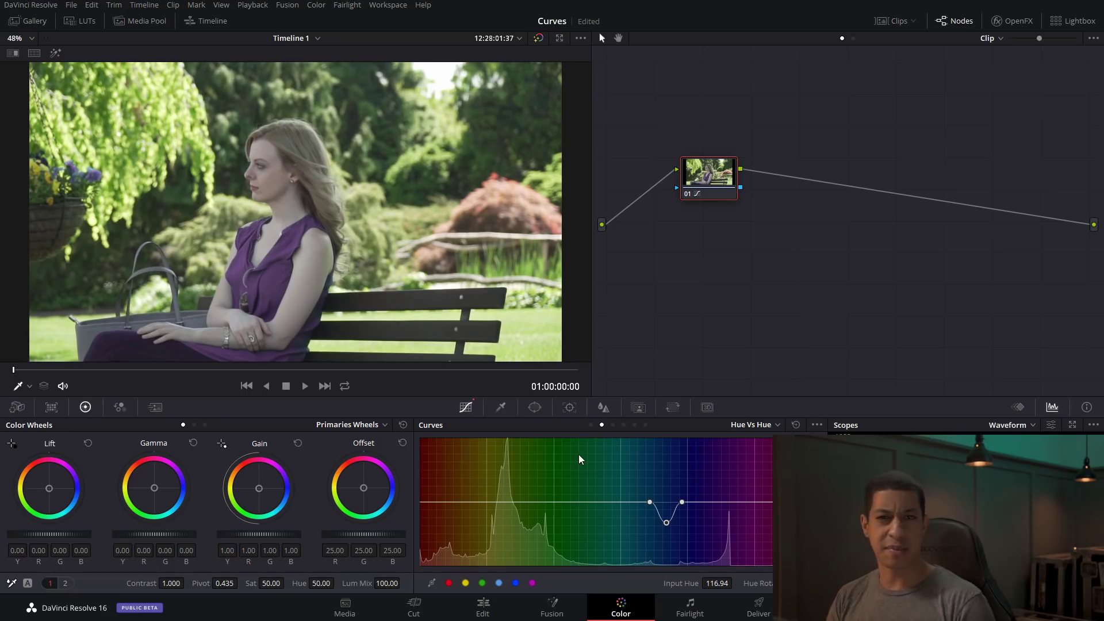
Flatten the Hue vs Hue curve and isolate the whole blouse with the qualifier, checking the highlight matte
click(797, 425)
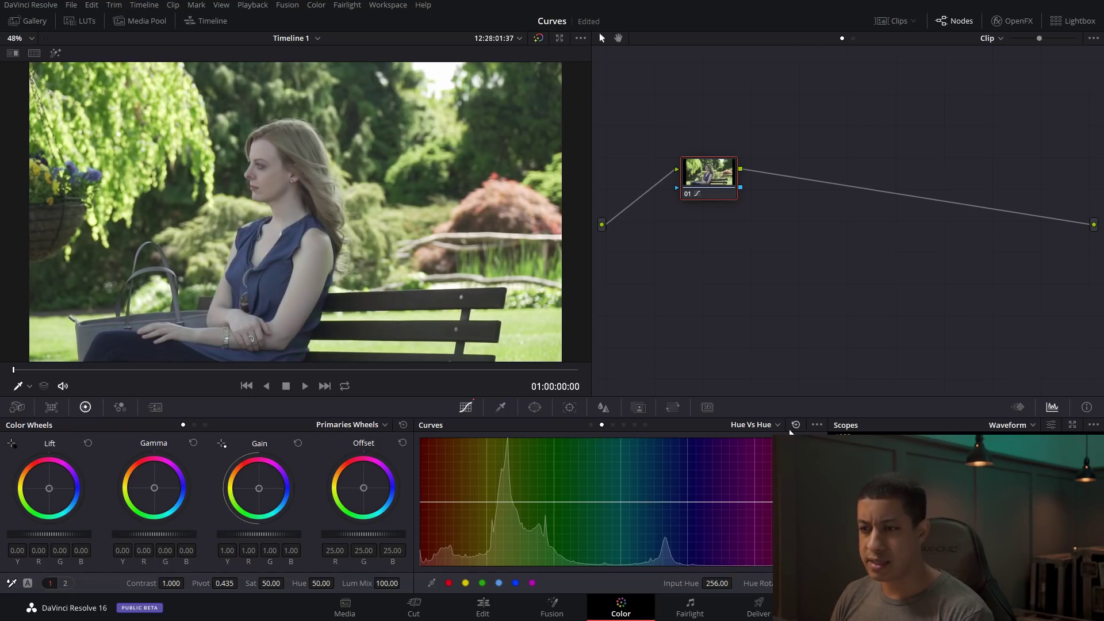
click(590, 424)
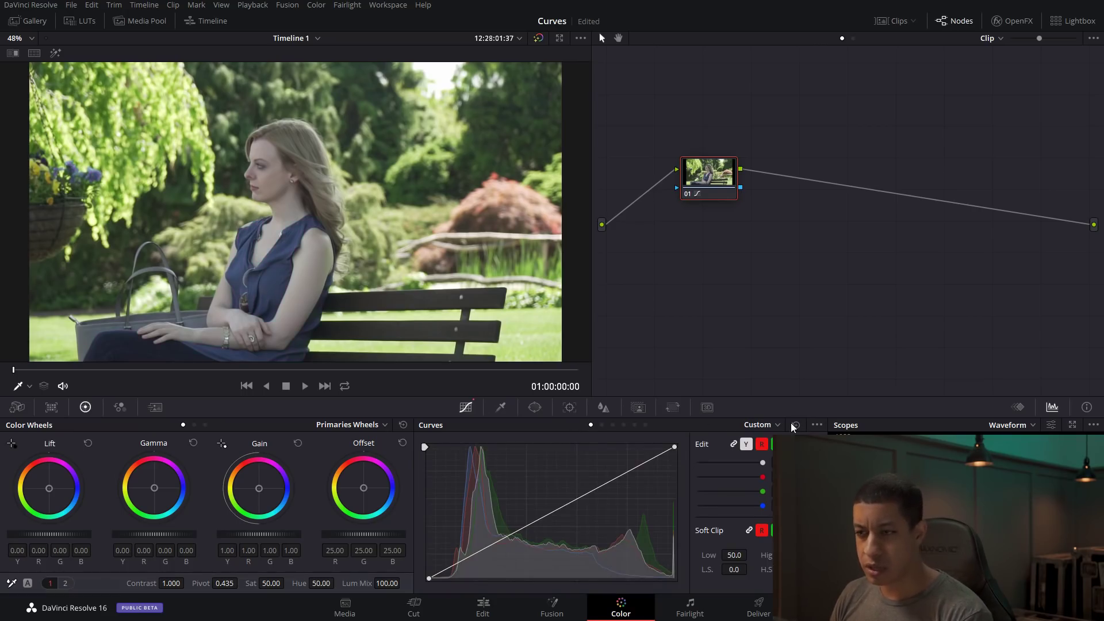
click(500, 407)
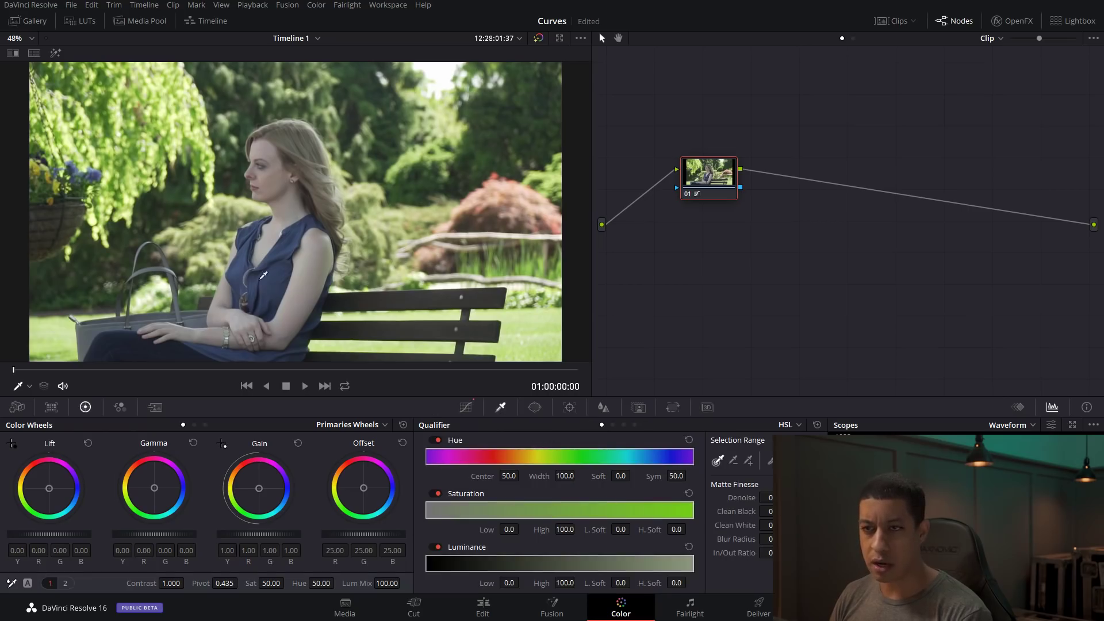
click(245, 256)
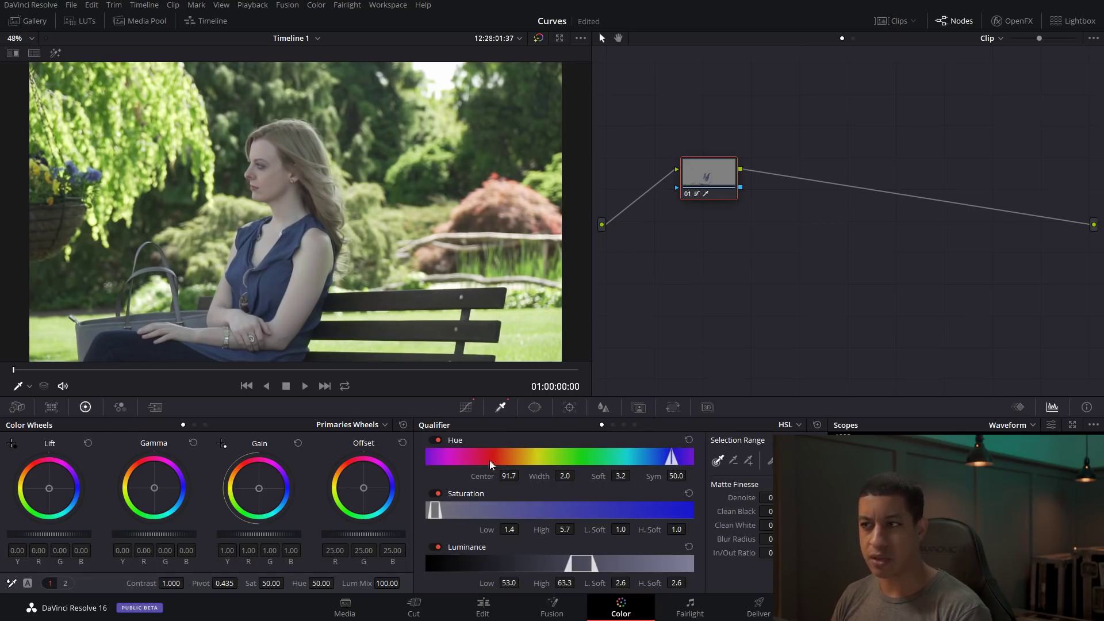
click(55, 53)
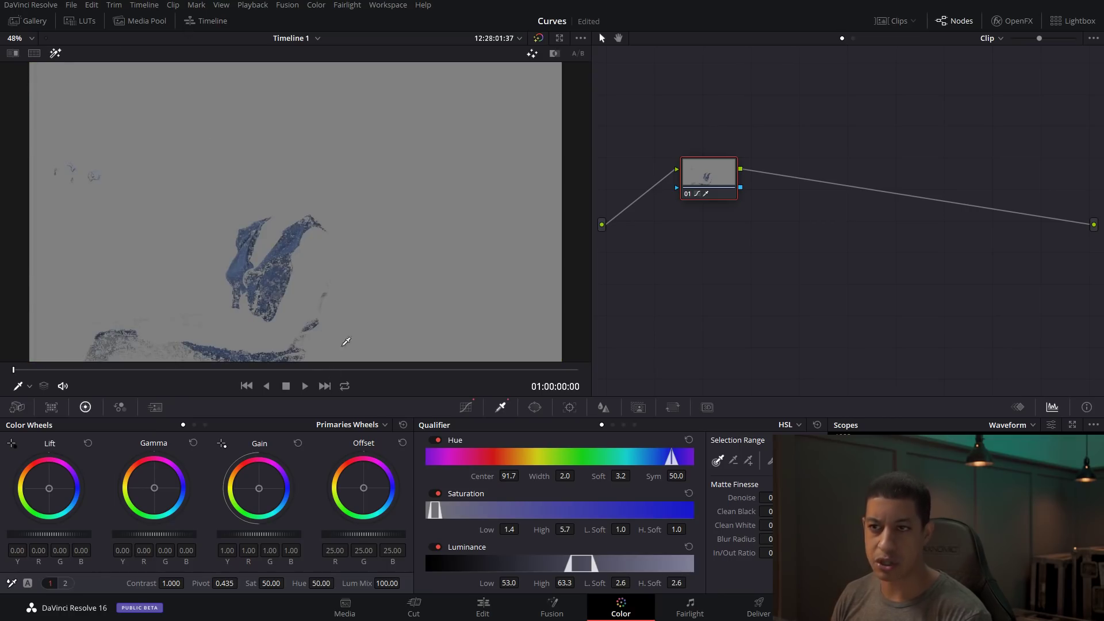
click(274, 257)
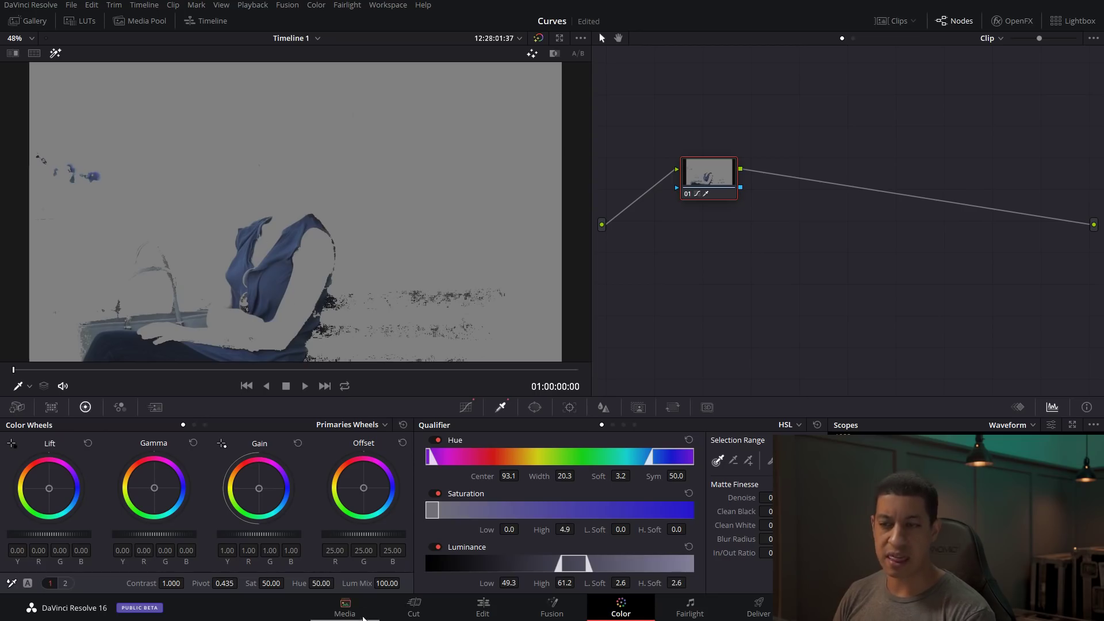
click(55, 52)
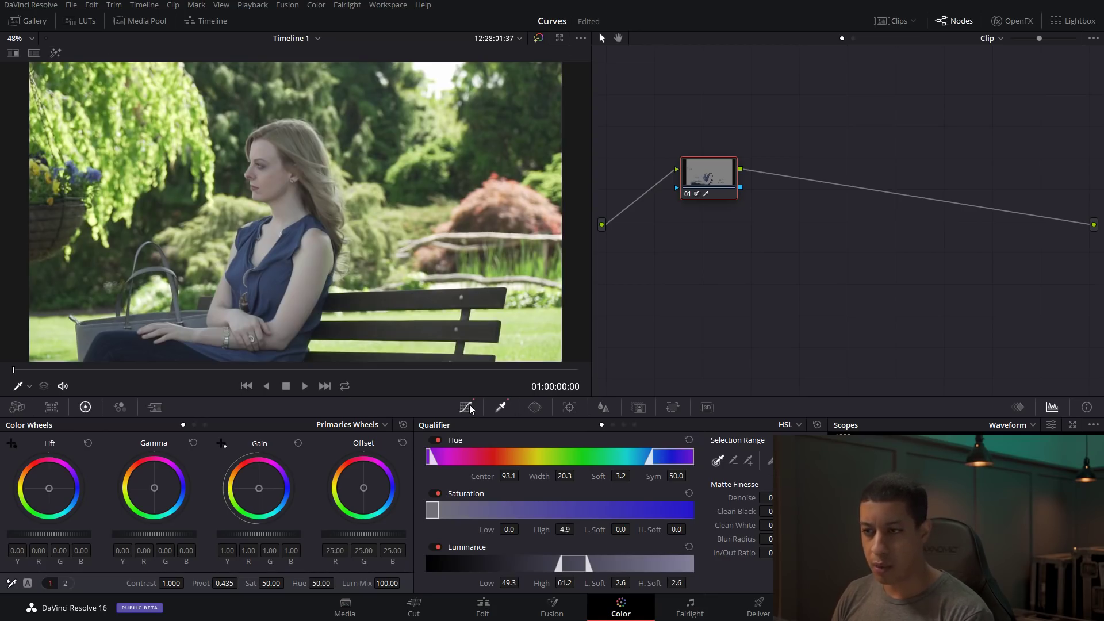
Preview a tint shift on the blouse with the Offset wheel, then reset Offset and clear the qualifier
mouse_move(363, 486)
mouse_down()
mouse_move(344, 484)
mouse_move(383, 492)
mouse_up()
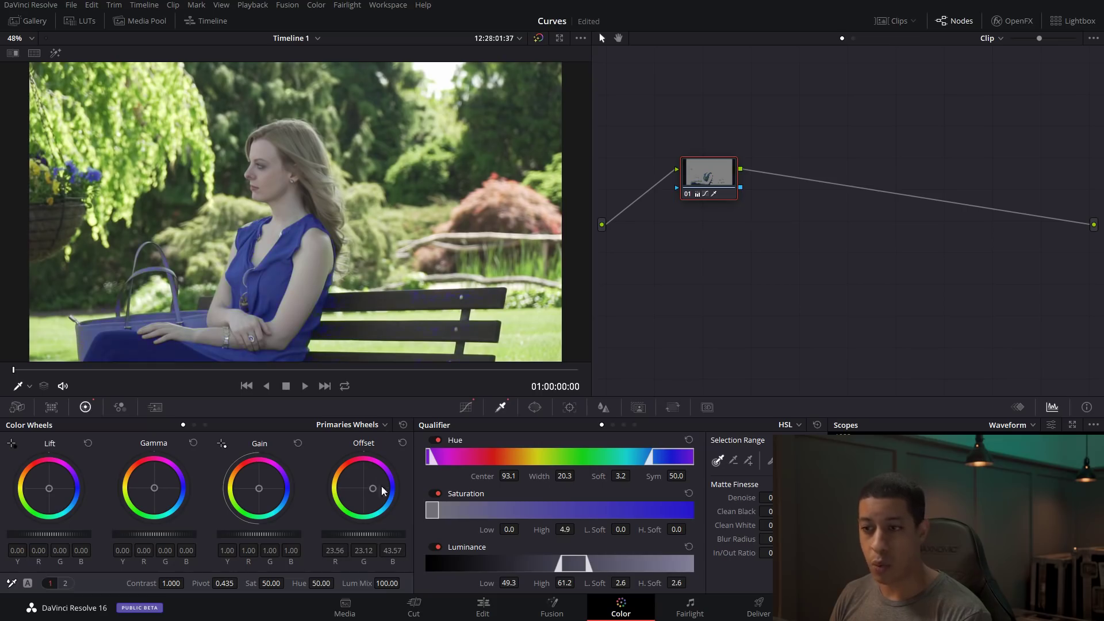
click(402, 442)
click(817, 425)
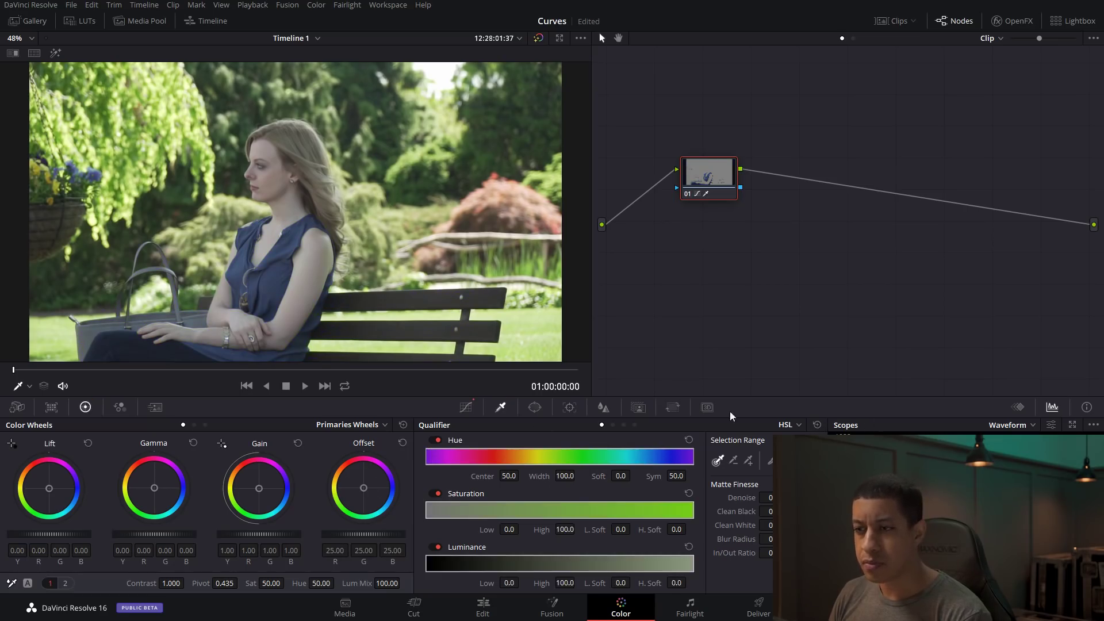
On the Hue vs Sat curve, sample an orange-red hue, raise its saturation and widen the affected range
click(465, 407)
click(602, 424)
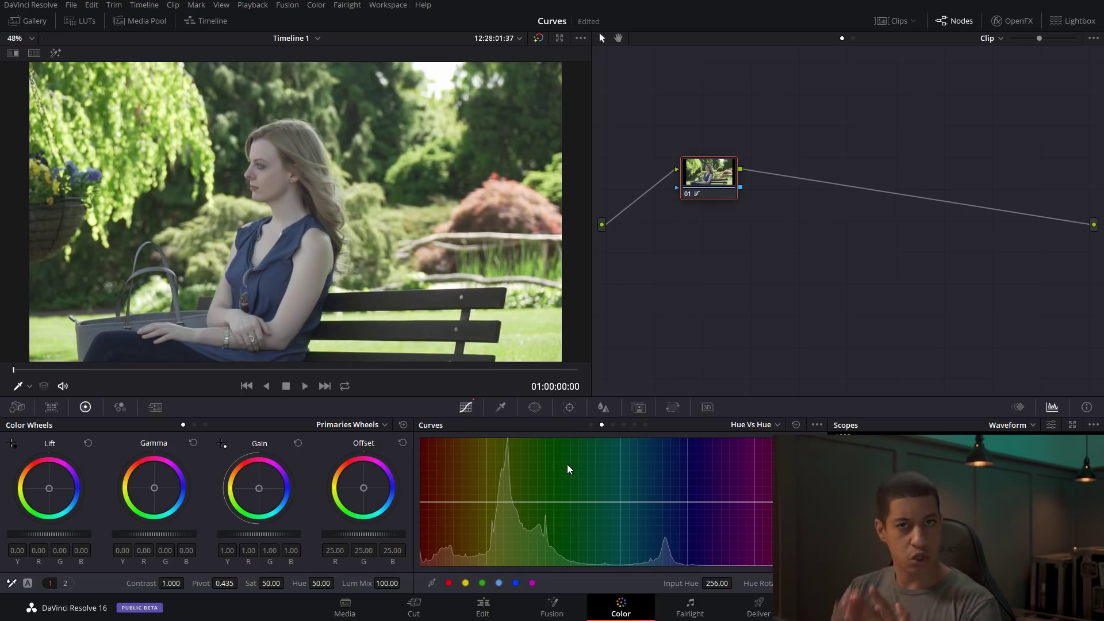
click(753, 425)
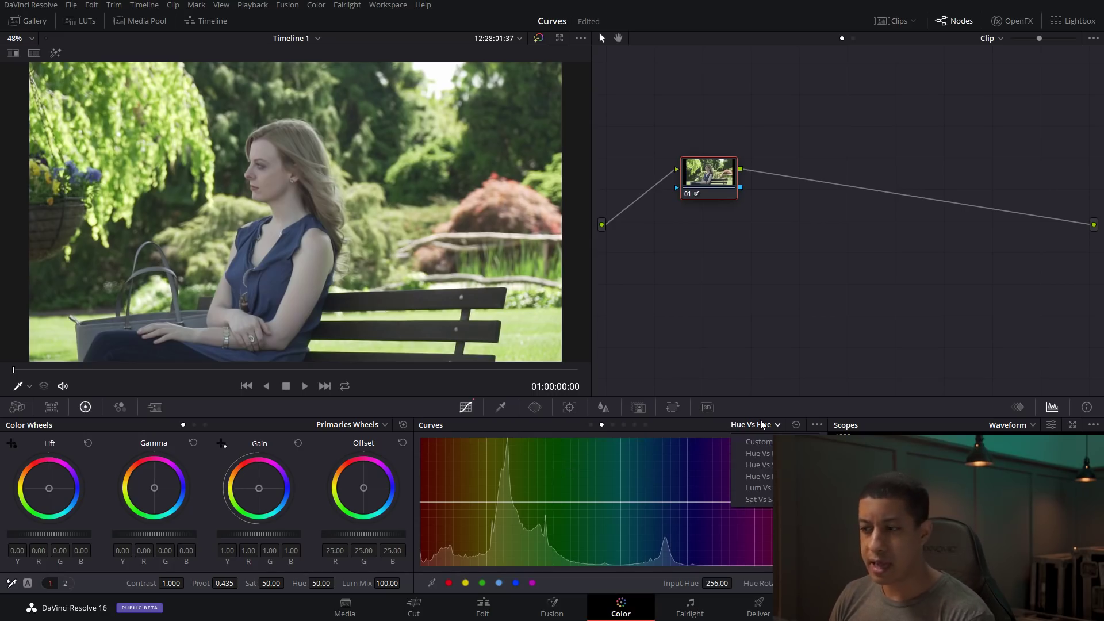
click(759, 465)
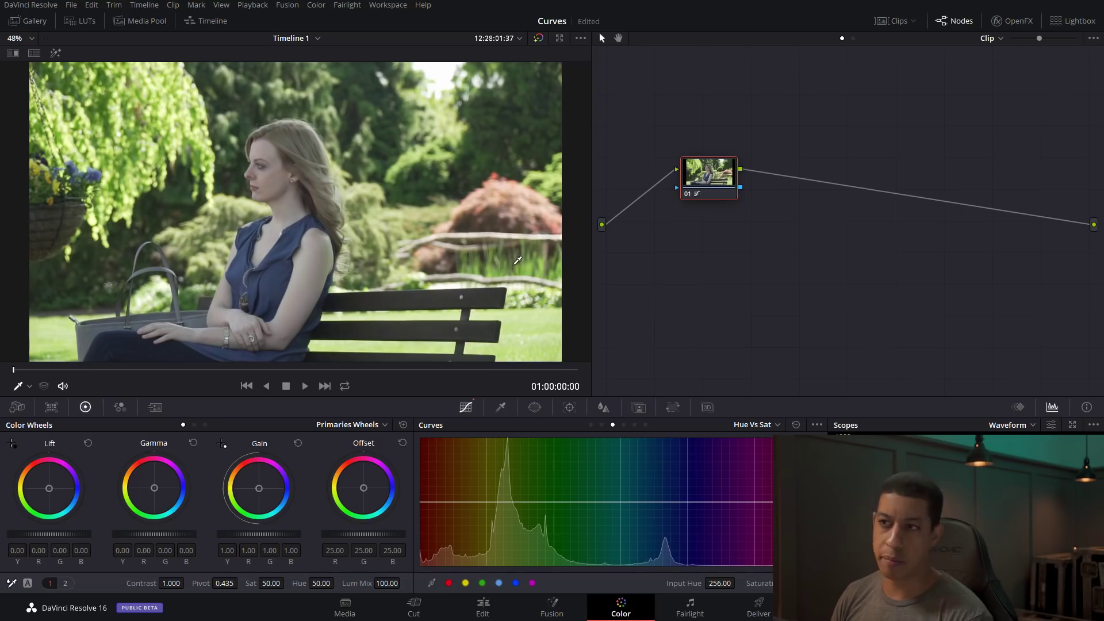
click(498, 200)
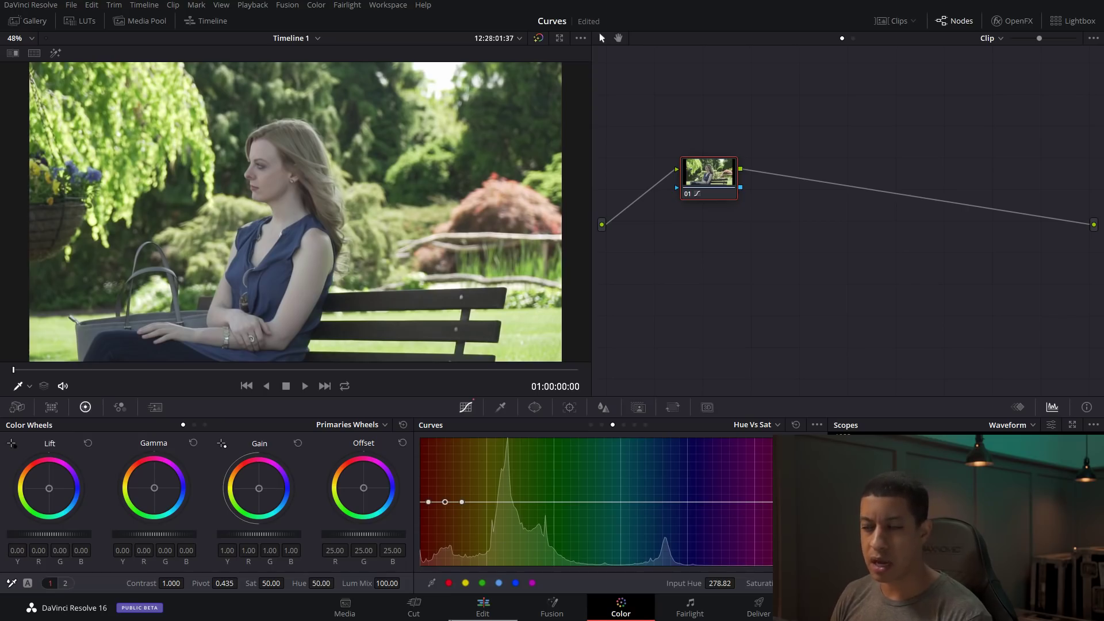
drag(444, 502, 443, 468)
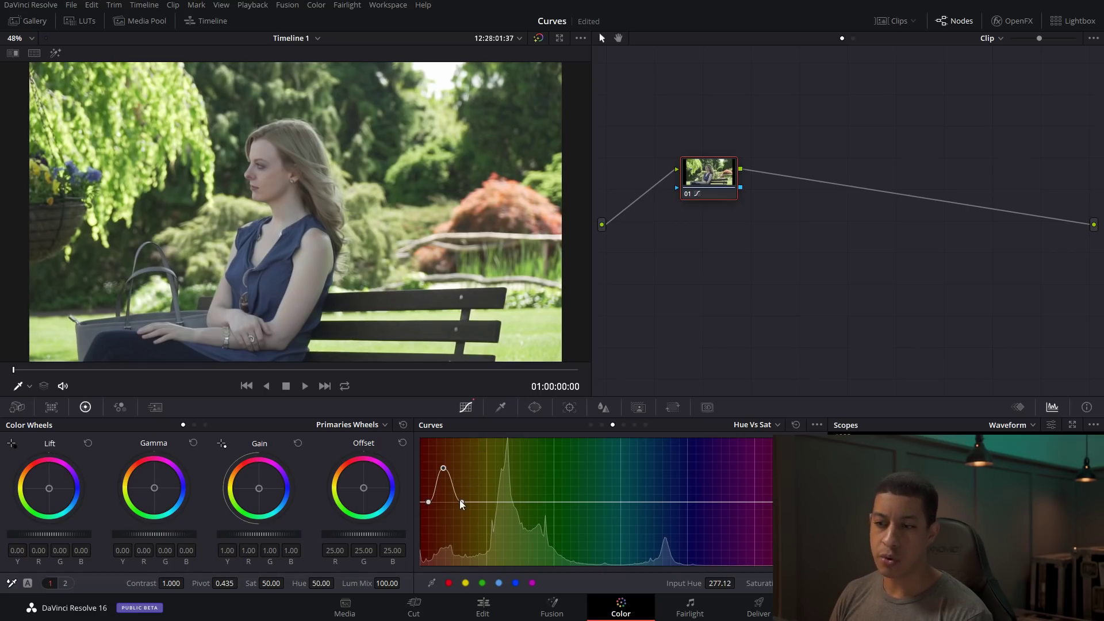
drag(460, 502, 420, 501)
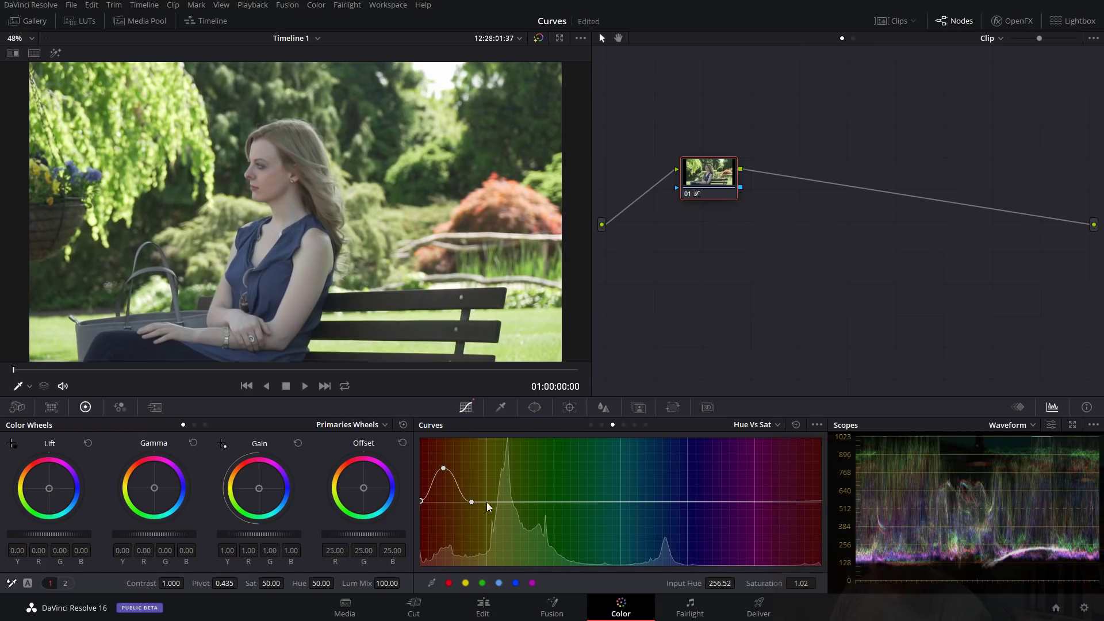
Experiment with the right Hue vs Sat point's position and saturation, then lower the saturation peak
click(472, 503)
drag(719, 584, 798, 584)
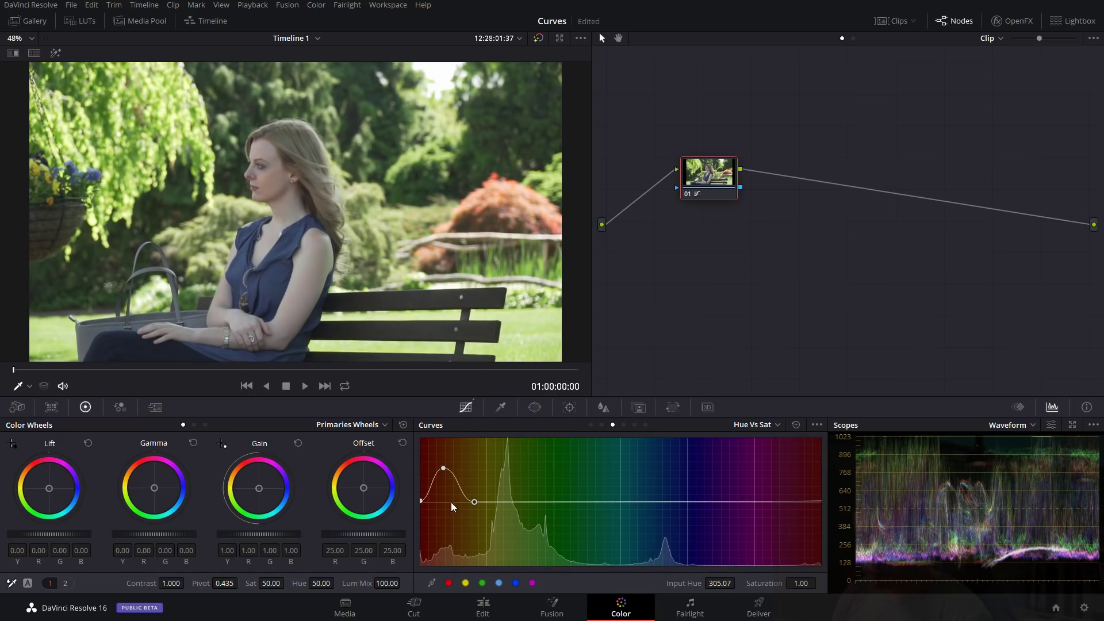
drag(476, 503, 499, 504)
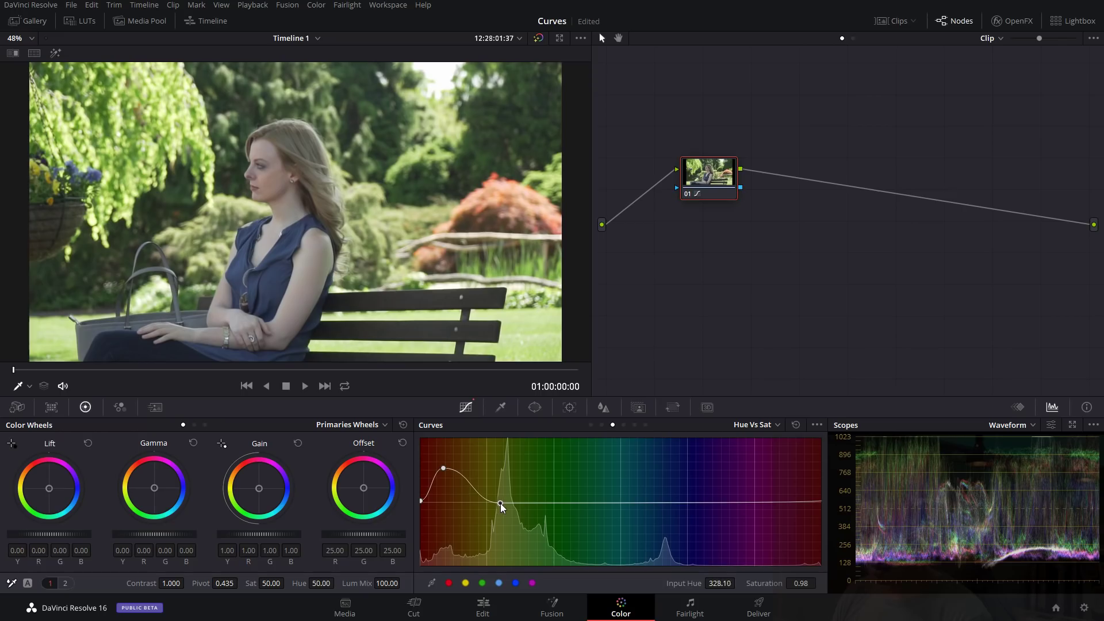
mouse_move(502, 505)
mouse_down()
mouse_move(499, 492)
mouse_move(502, 502)
mouse_up()
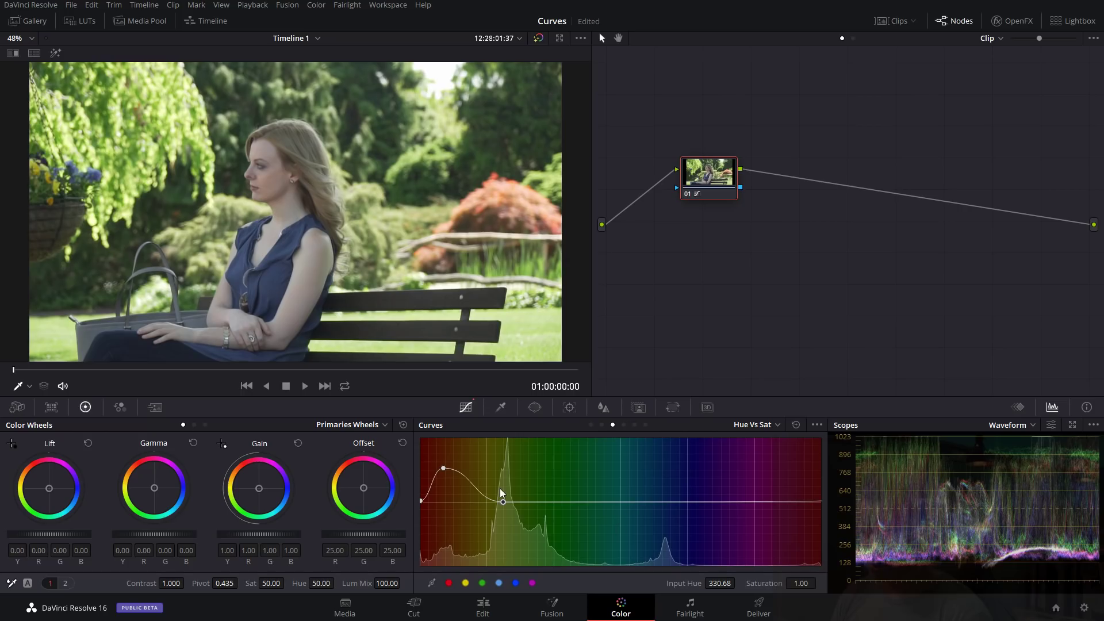
drag(500, 492, 502, 494)
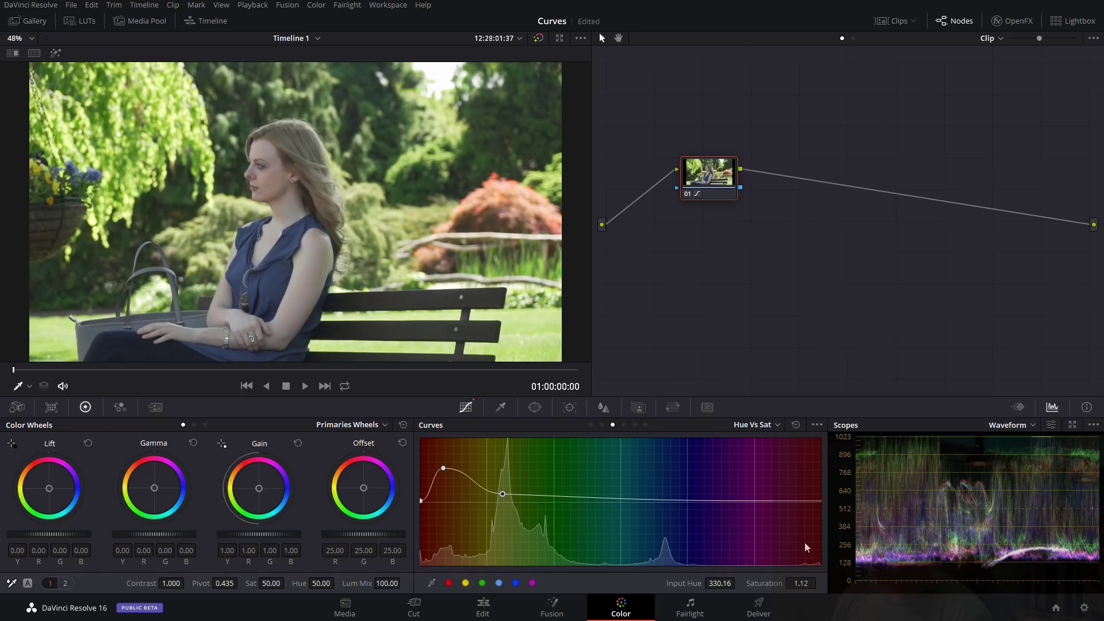
double_click(766, 584)
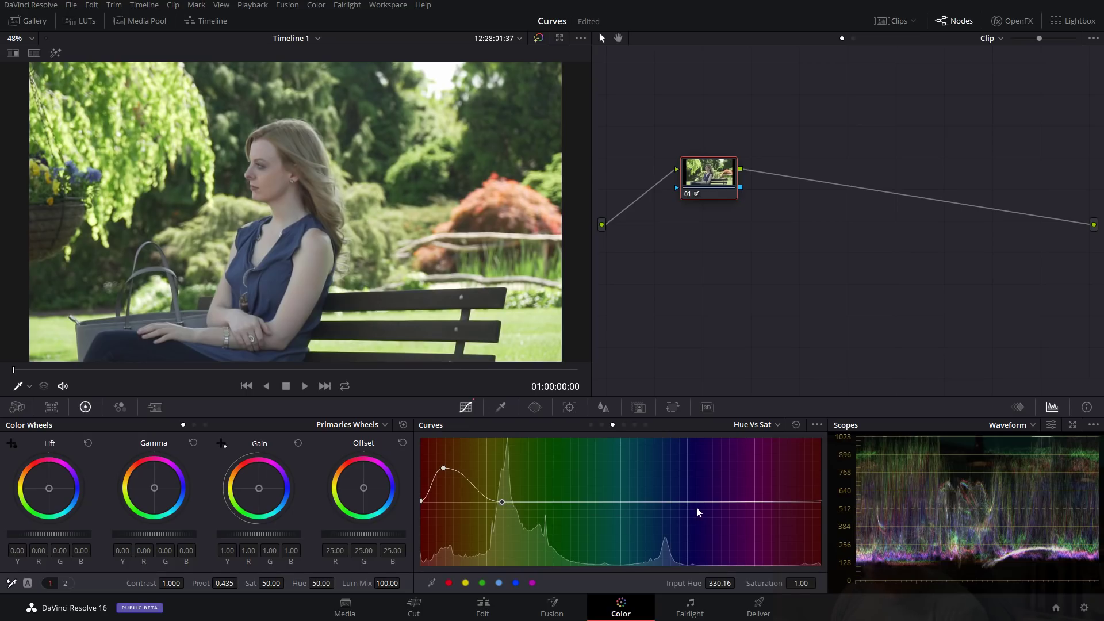
drag(506, 501, 500, 481)
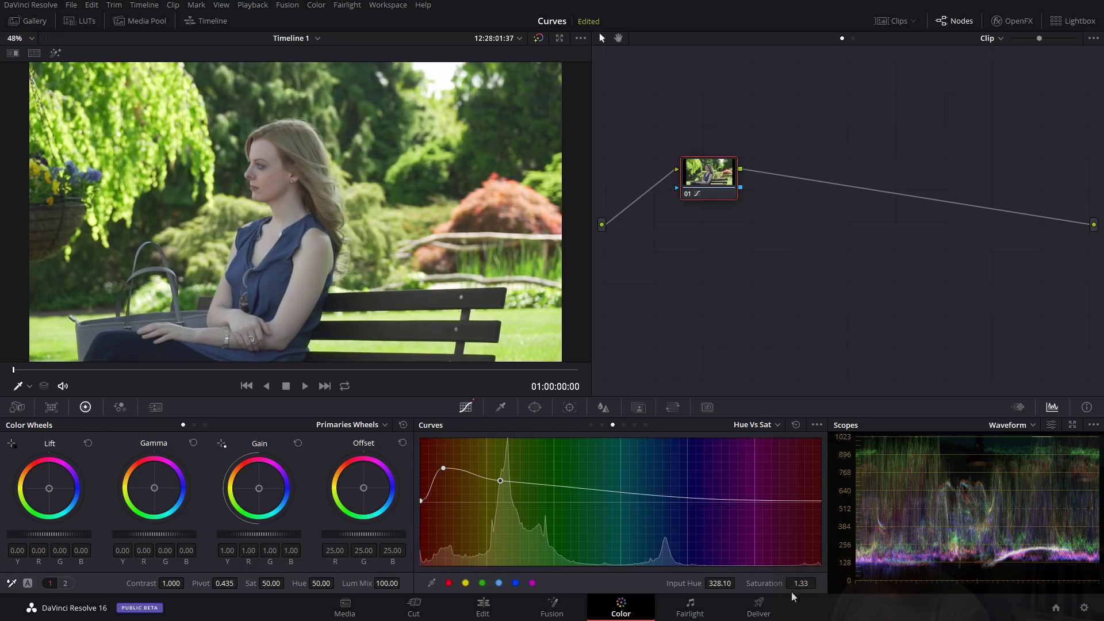
drag(800, 583, 771, 584)
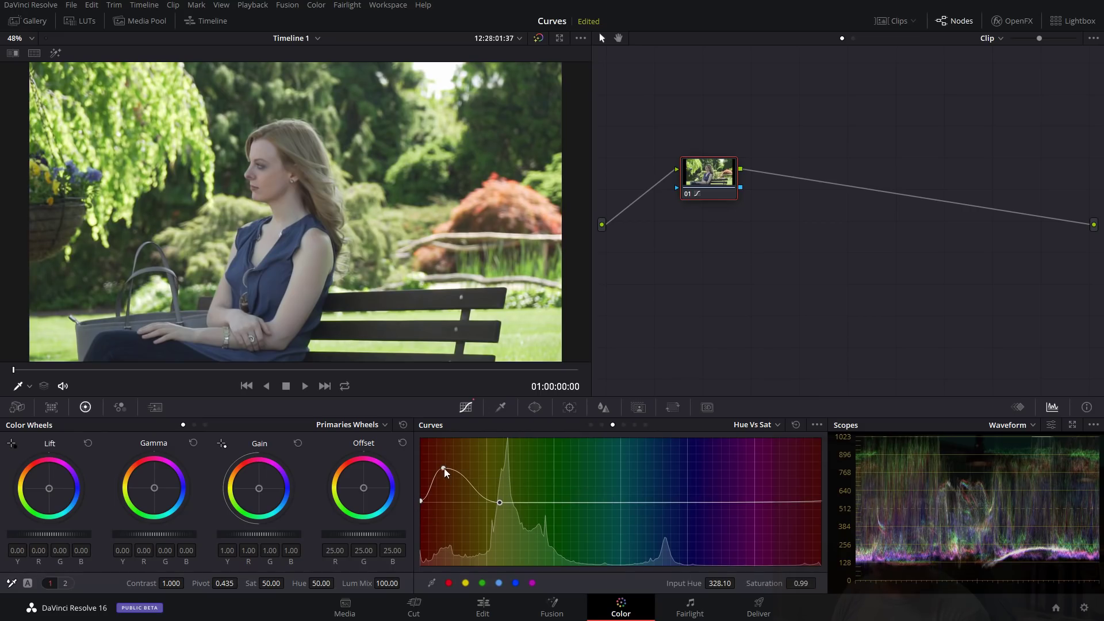
drag(443, 468, 455, 482)
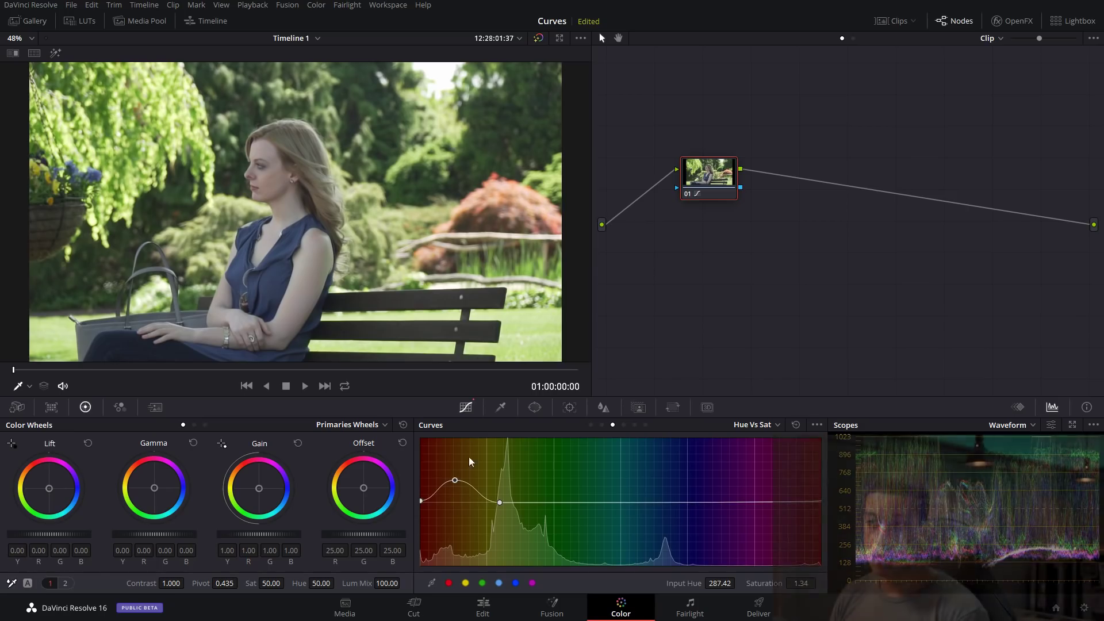
Flatten the Hue vs Sat curve and switch to the Hue vs Lum curve
click(796, 424)
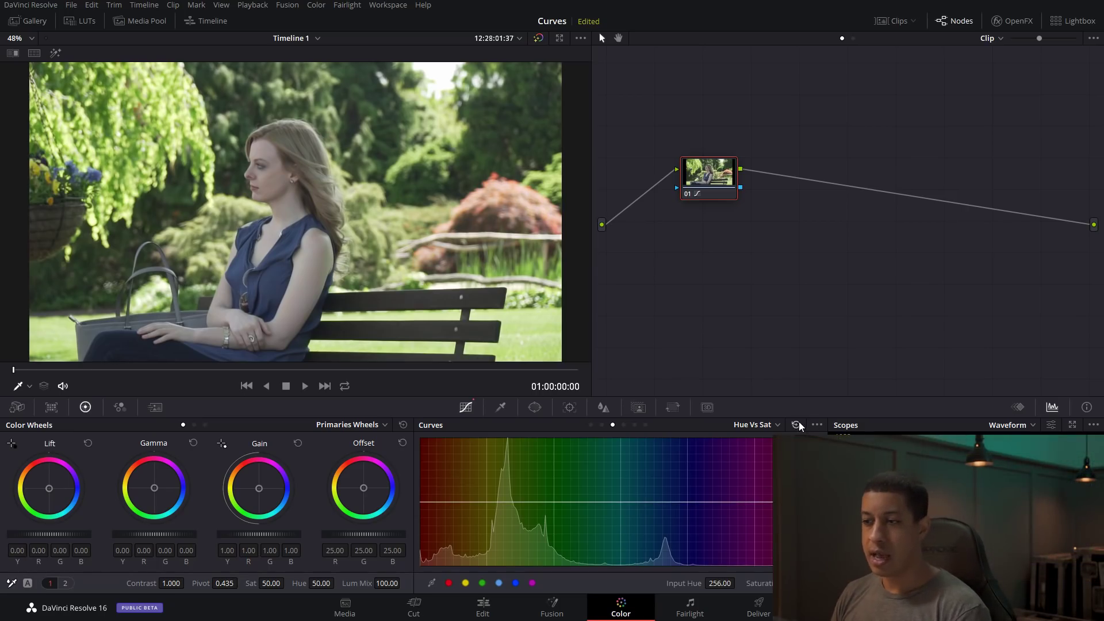
click(777, 423)
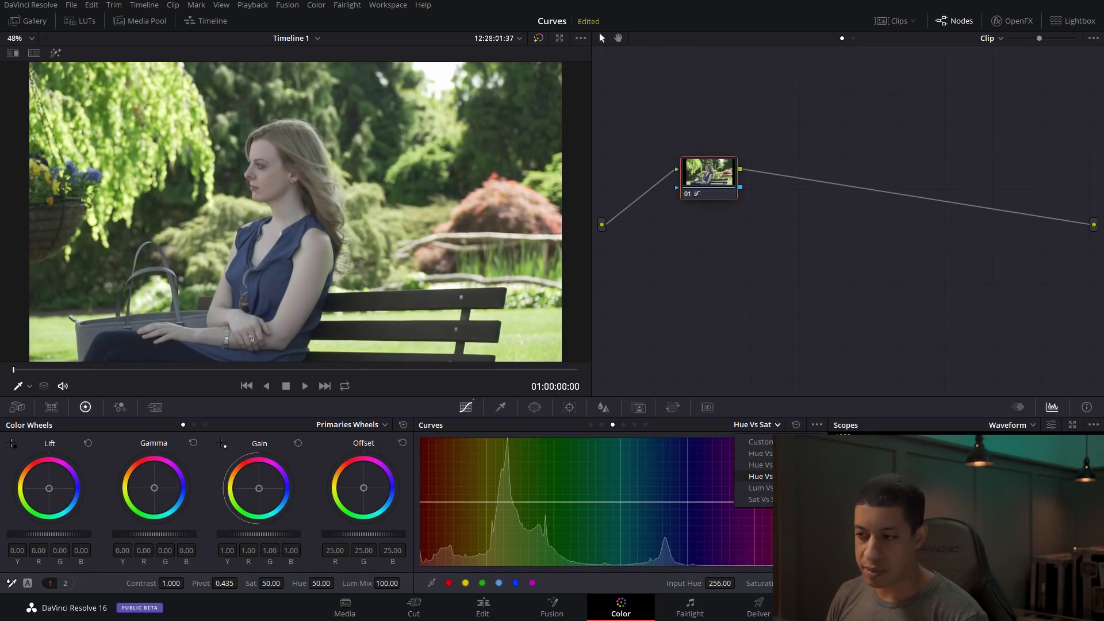
click(769, 477)
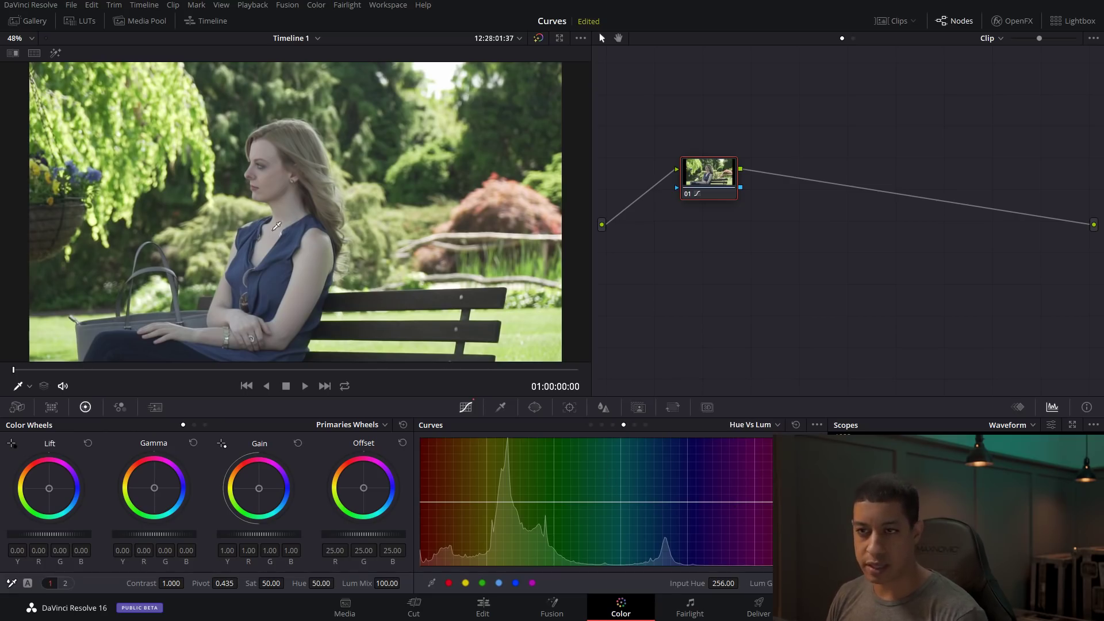
Brighten the dress's blue hue with a raised point on the Hue vs Lum curve
click(292, 249)
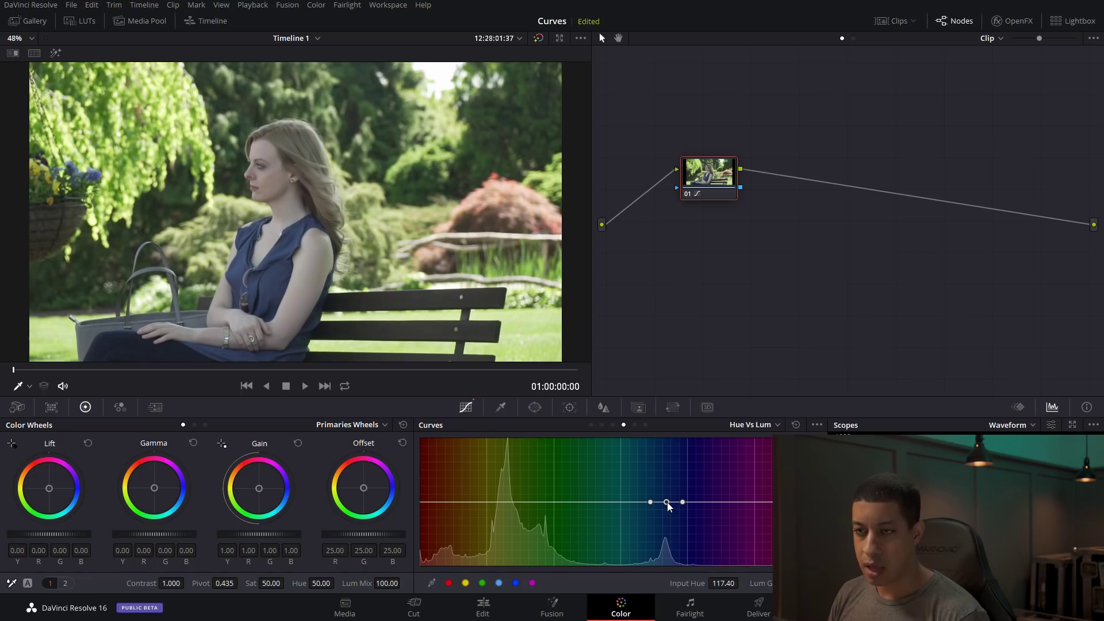
drag(667, 502, 667, 463)
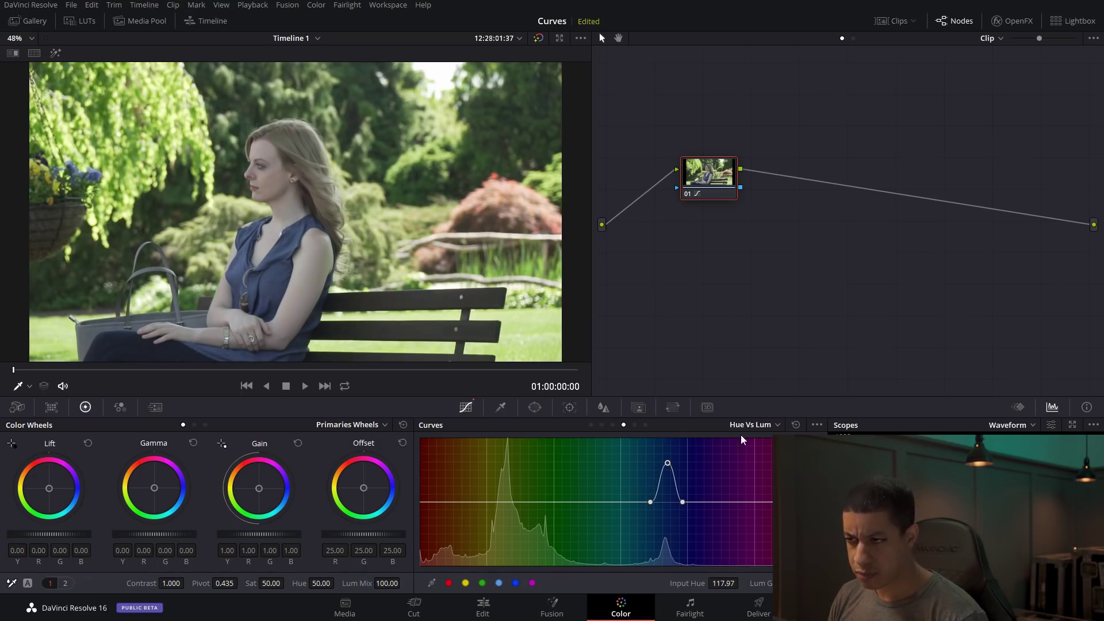
click(756, 426)
click(753, 466)
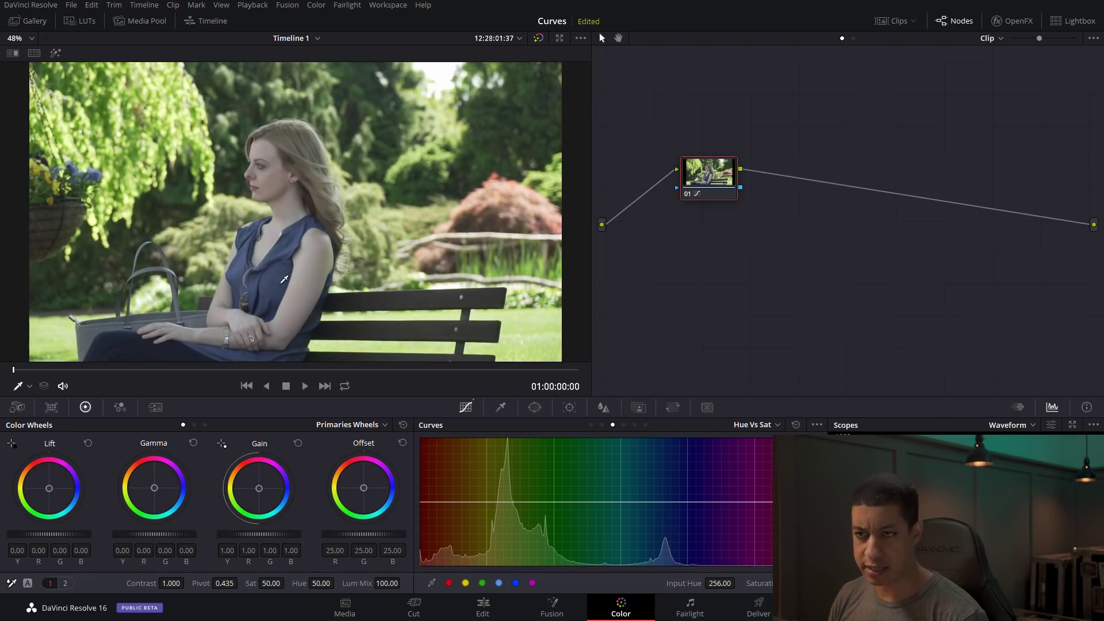
Boost the dress's blue saturation on the Hue vs Sat curve and lower Lift to -0.08
click(287, 244)
drag(662, 502, 662, 462)
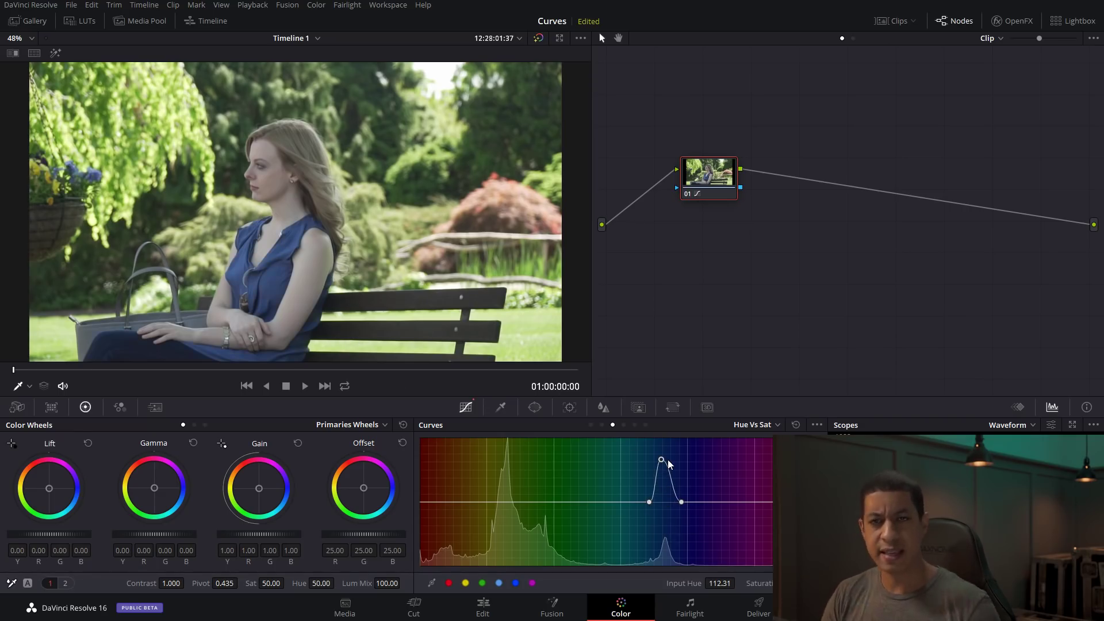
click(757, 422)
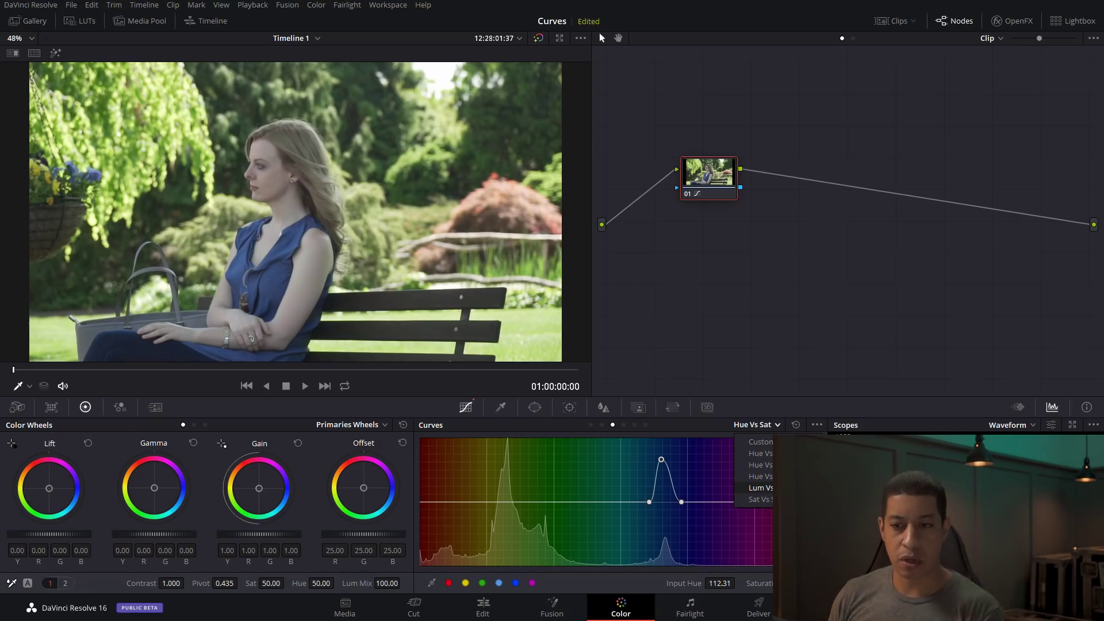
drag(85, 534, 63, 534)
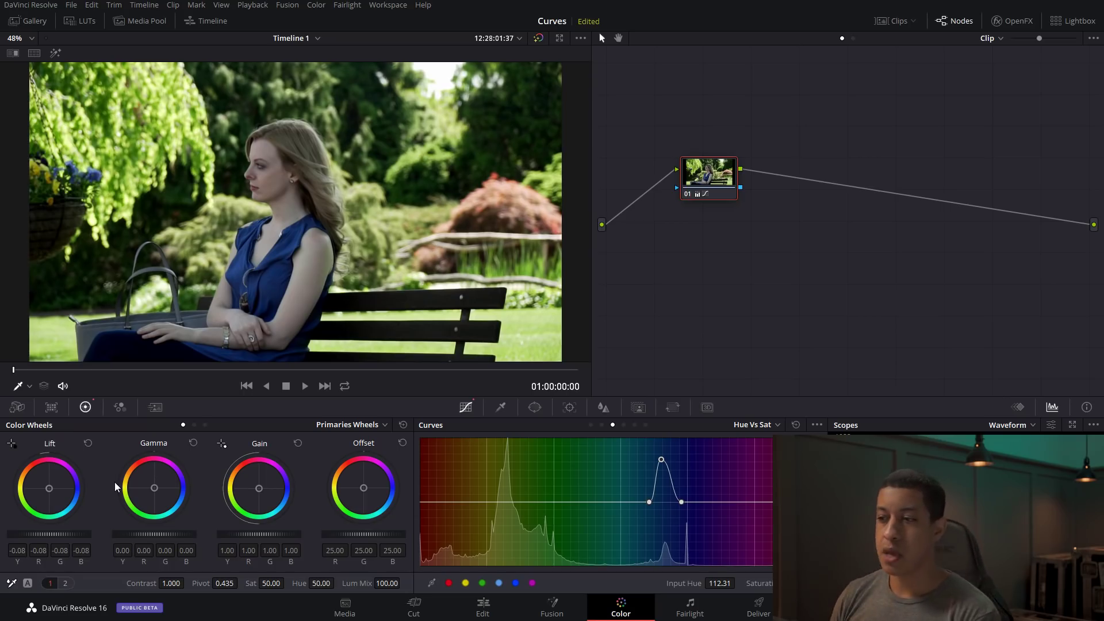
Switch the Curves mode to the Lum vs Sat curve
click(770, 424)
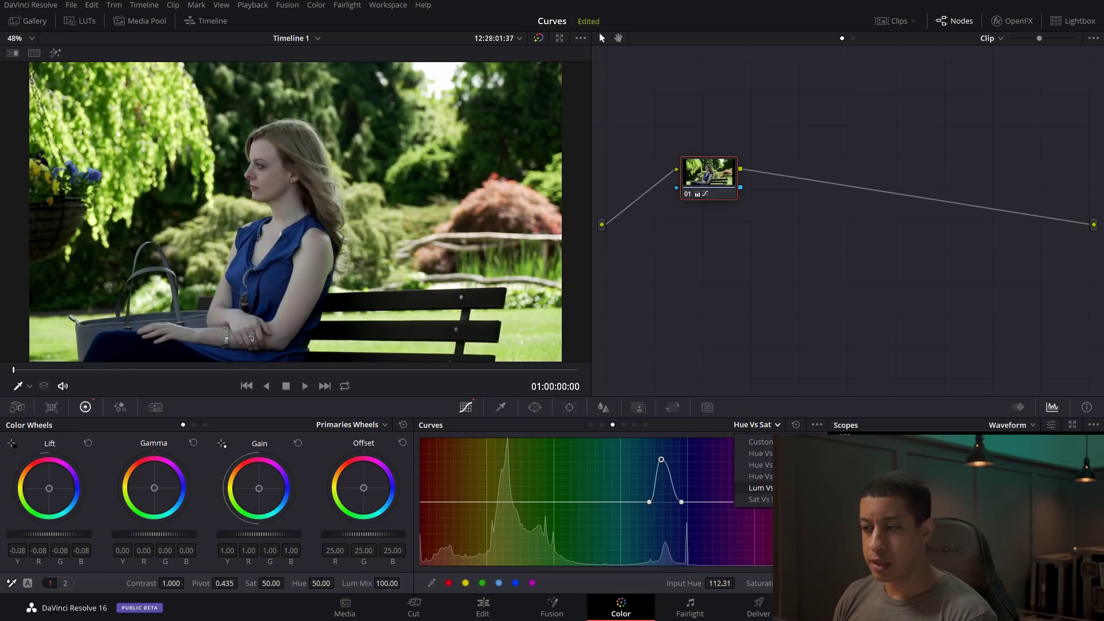
click(760, 488)
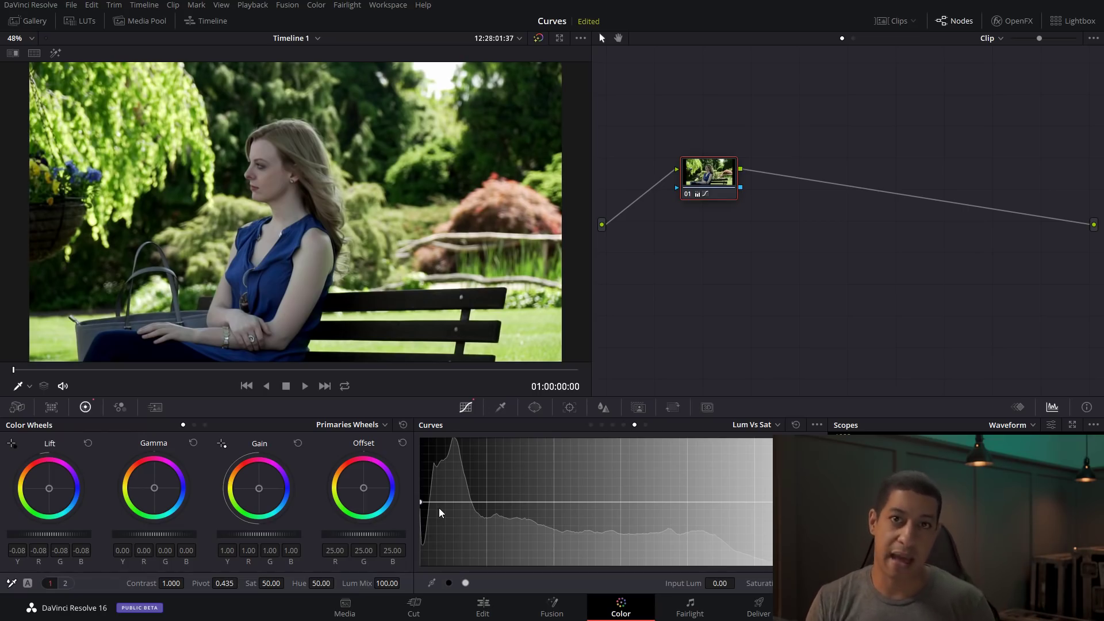
click(764, 423)
Show the Sat vs Sat curve and set the scope to a brighter vectorscope
click(753, 498)
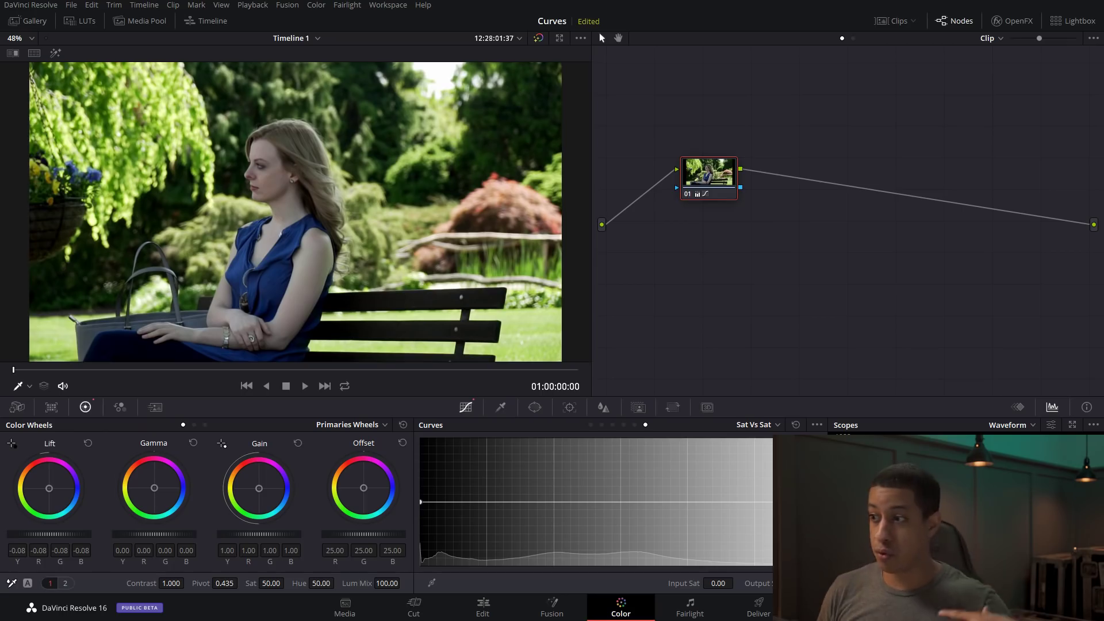
click(1010, 425)
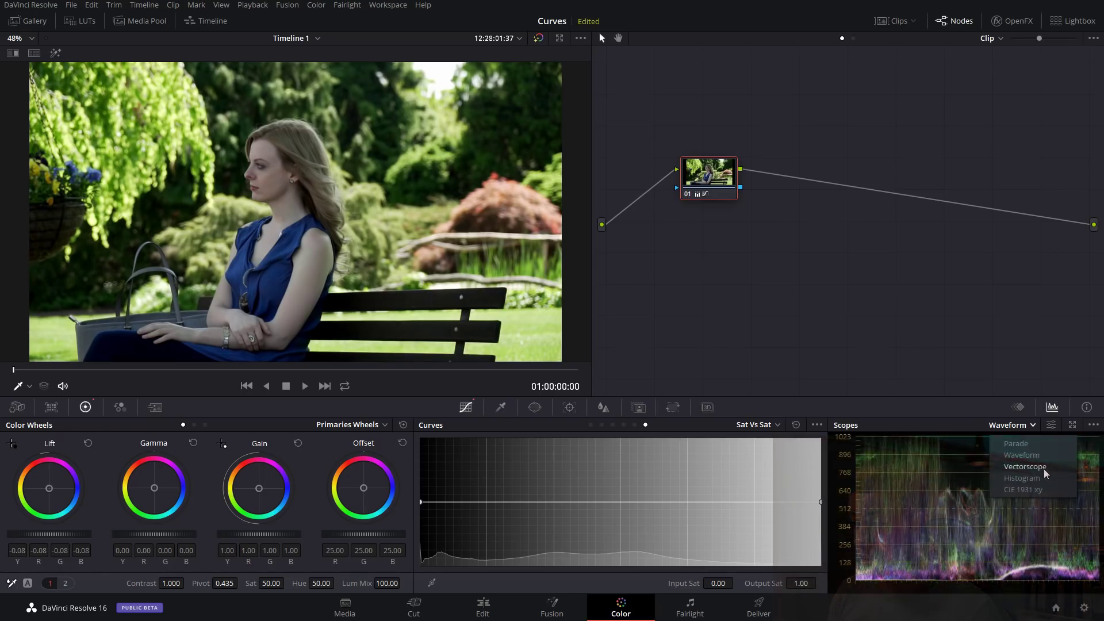
click(1024, 466)
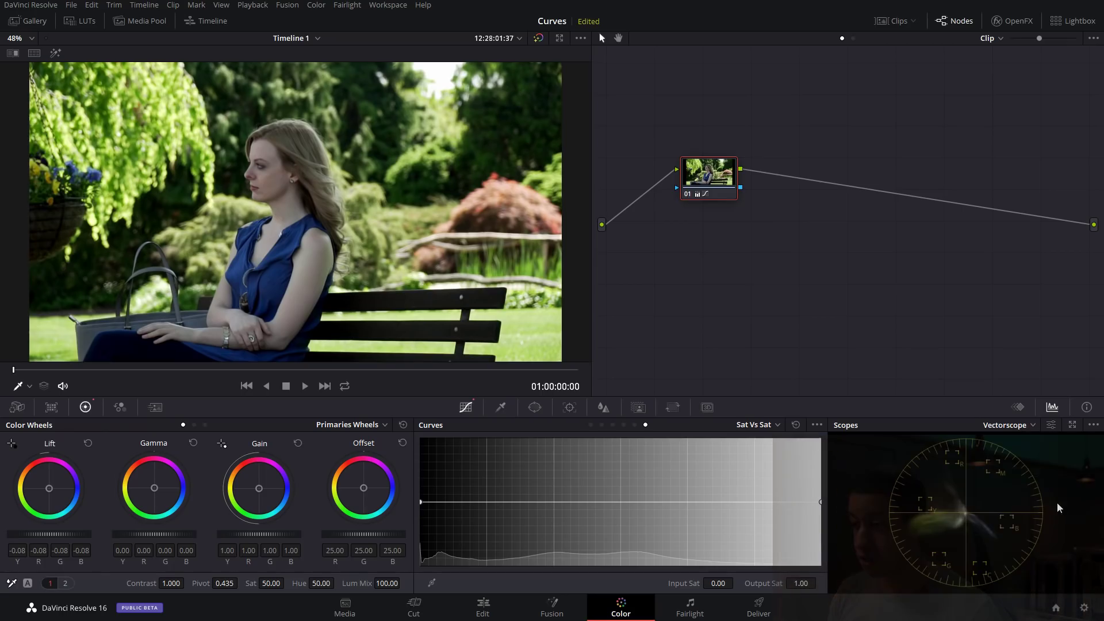
click(1051, 425)
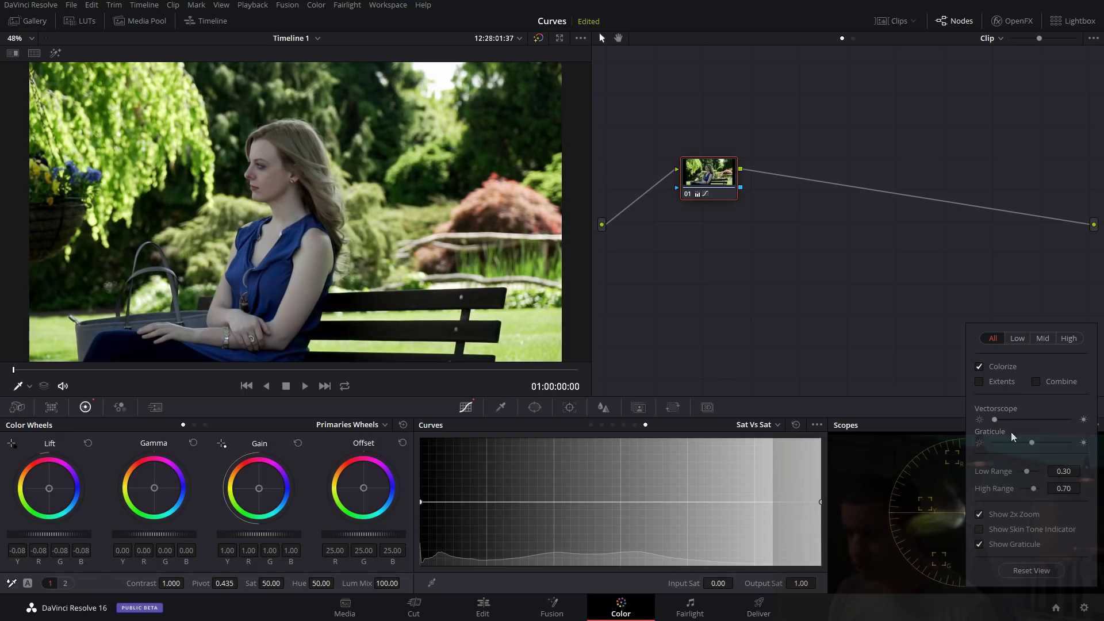
drag(993, 419, 1036, 422)
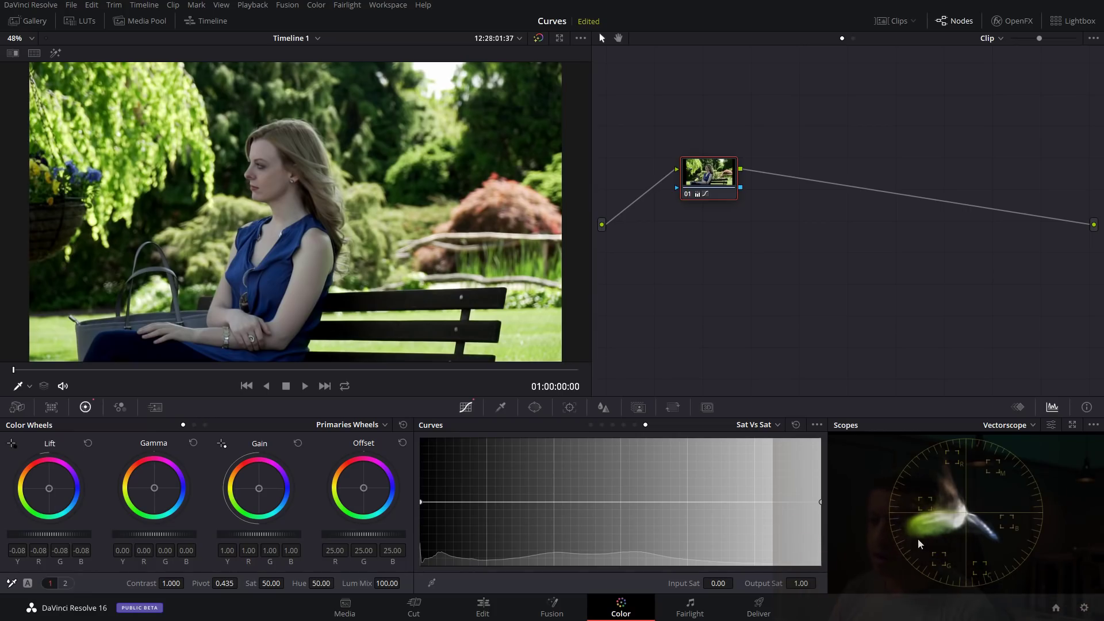
drag(821, 502, 819, 502)
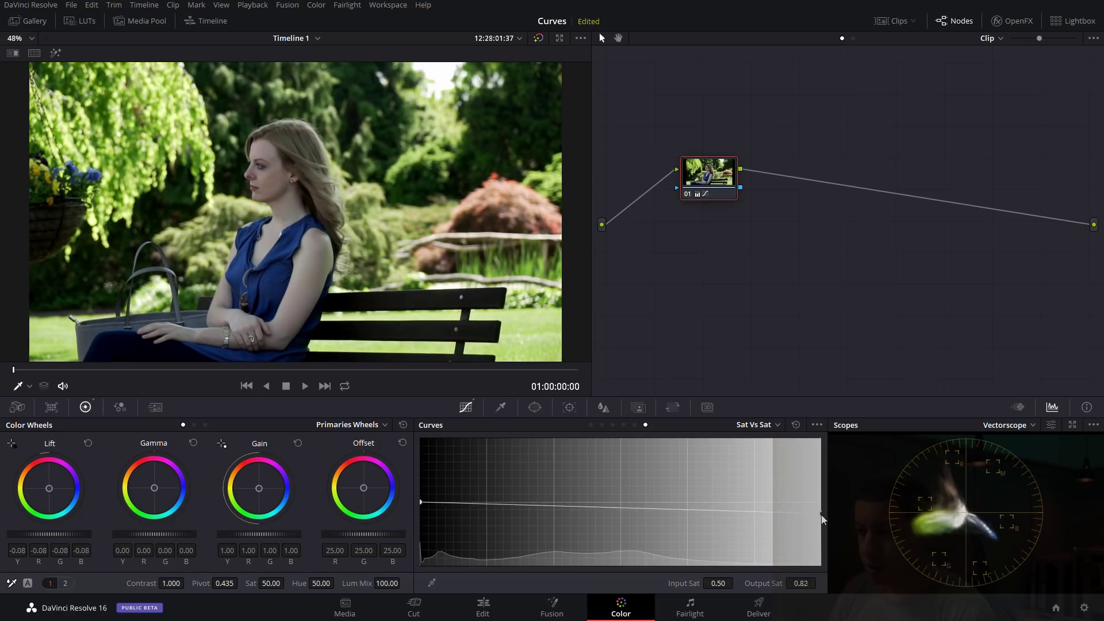
drag(822, 519, 922, 524)
drag(644, 512, 570, 503)
drag(795, 518, 750, 518)
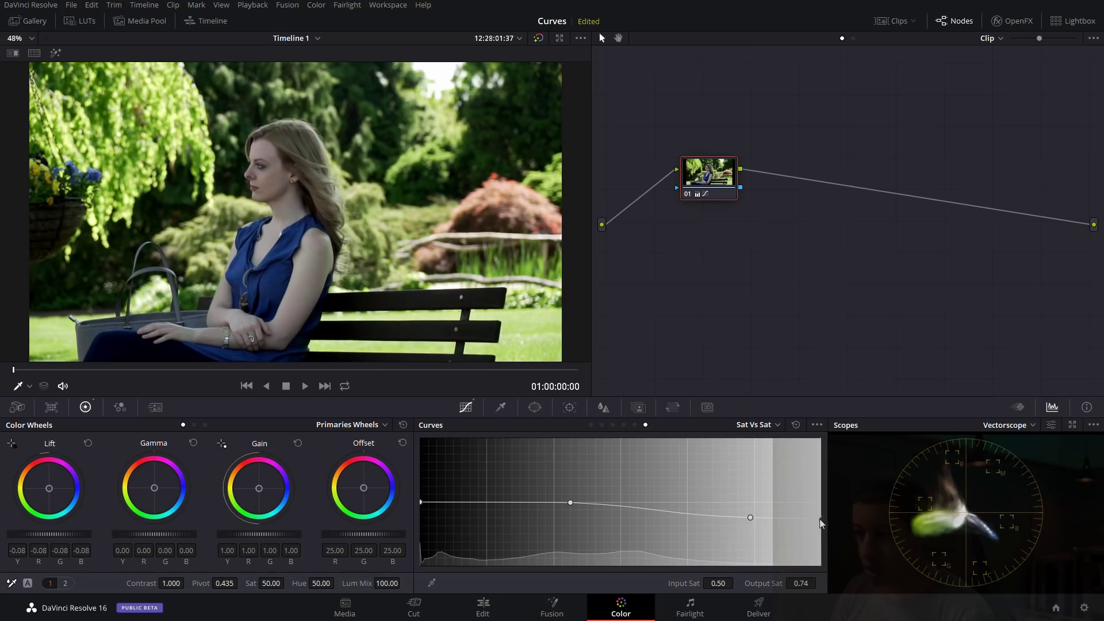
drag(750, 517, 752, 524)
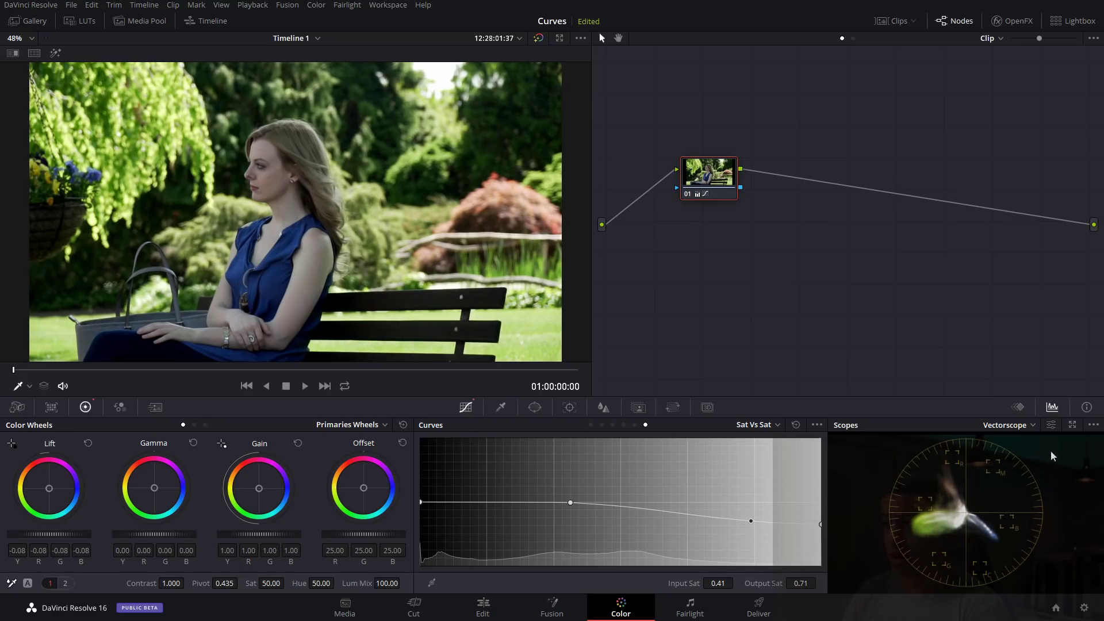
click(796, 425)
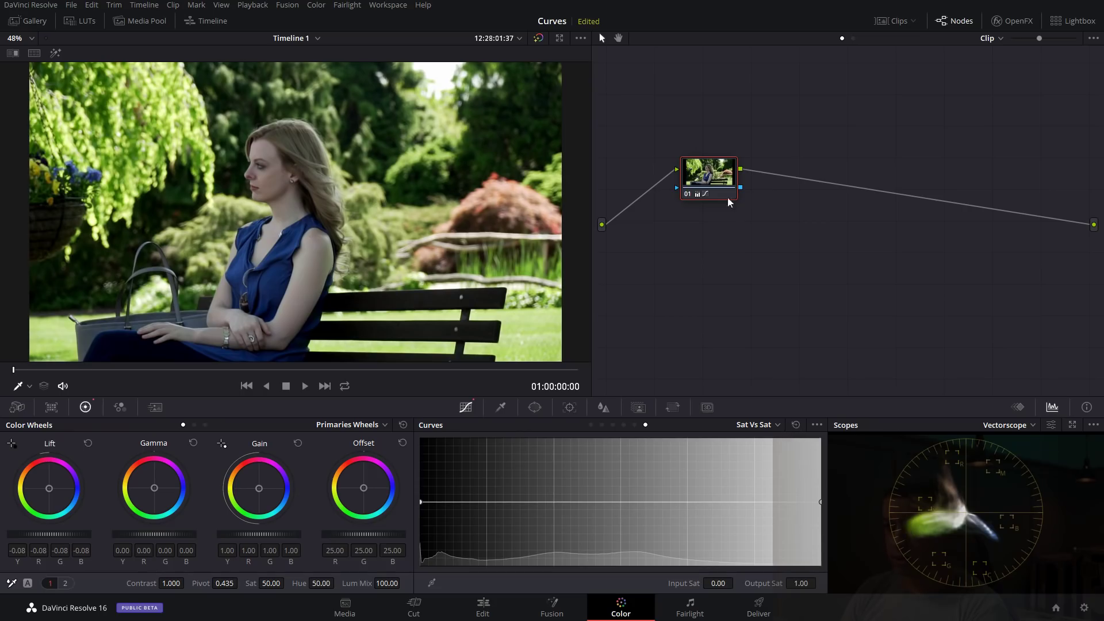
Reset the node grade with Ctrl+Home, raise saturation to 69.20 and add a curve point to tame it
key(ctrl+Home)
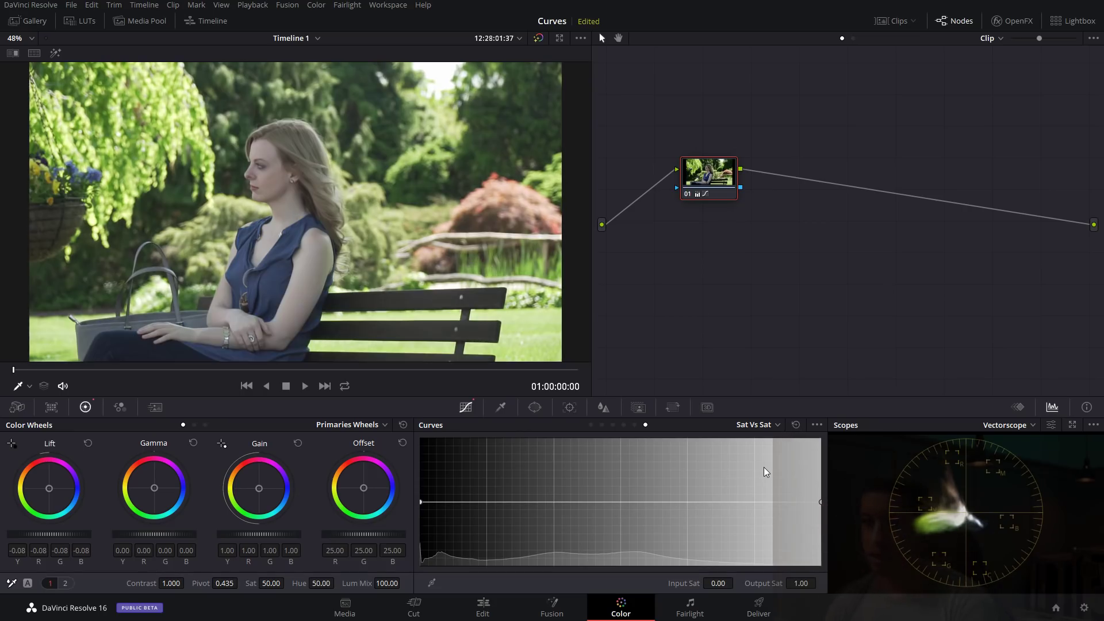
drag(287, 582, 393, 495)
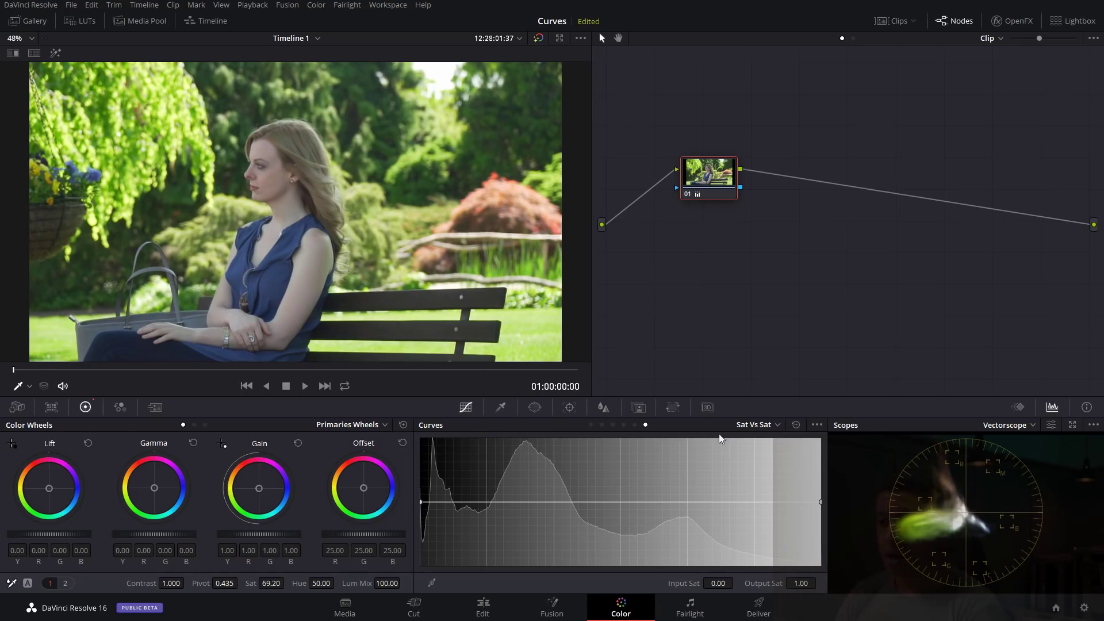
drag(744, 503, 763, 517)
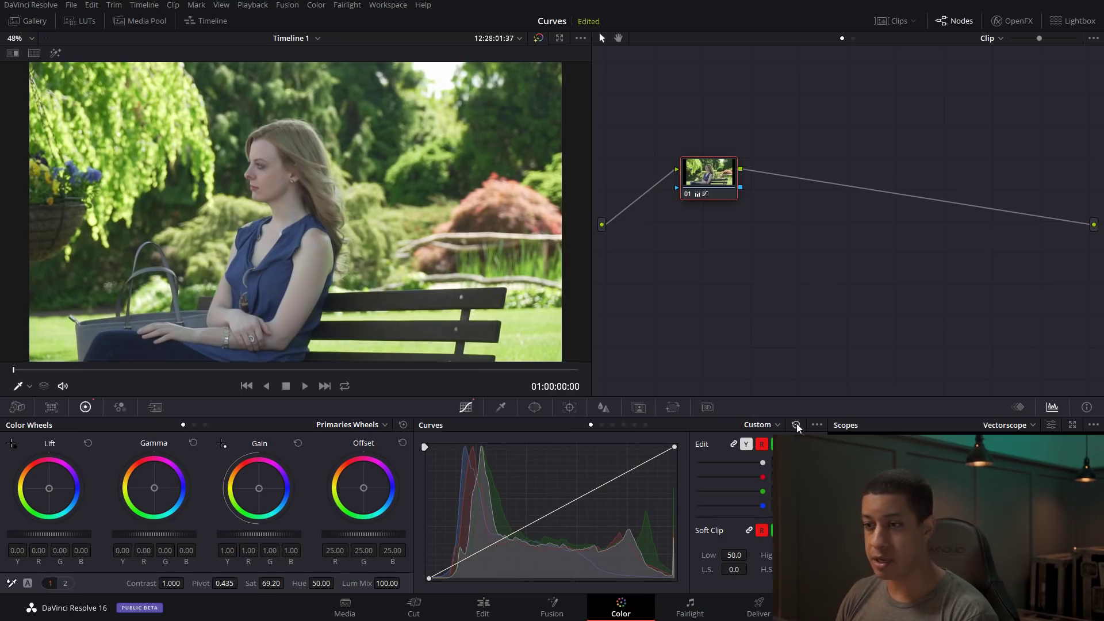
Sample the blue top on the Hue vs Hue curve and raise its point to shift it teal
click(609, 425)
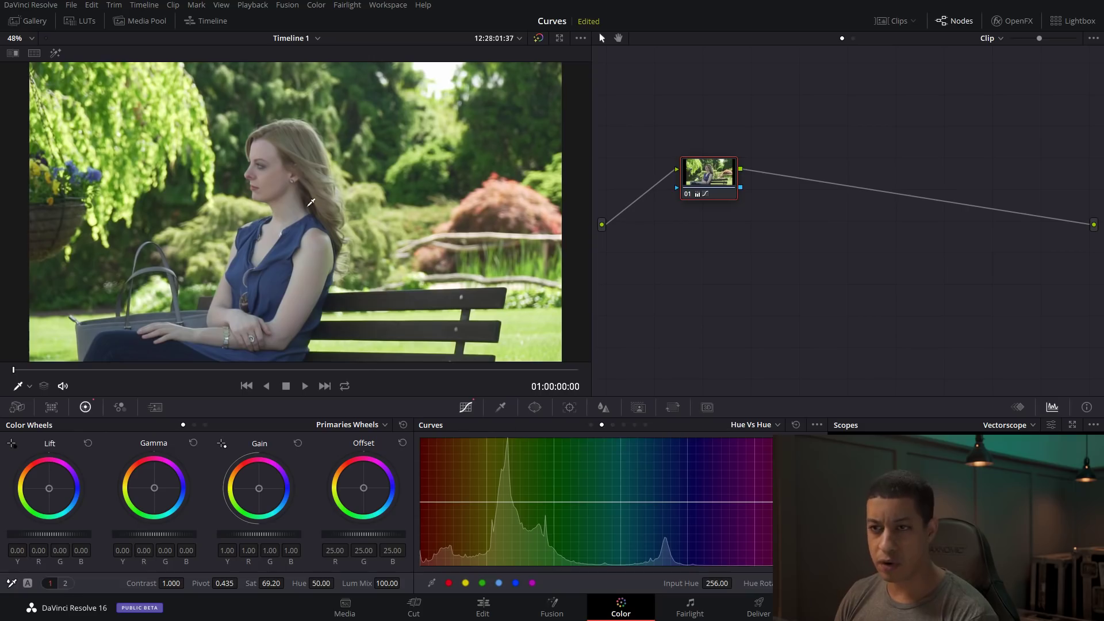
click(275, 262)
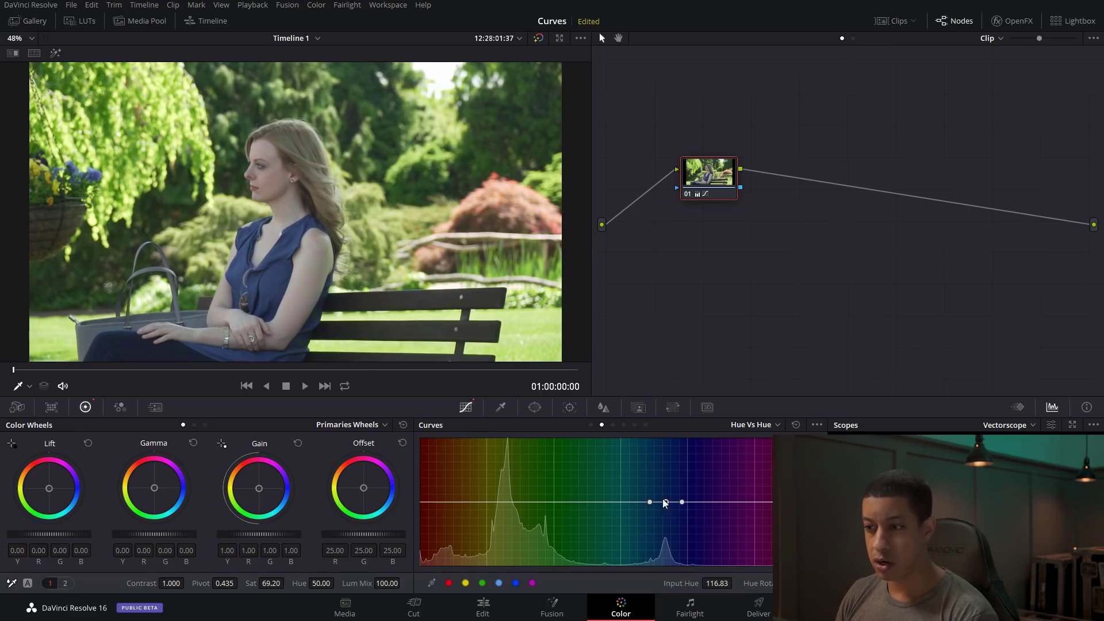
drag(665, 503, 667, 493)
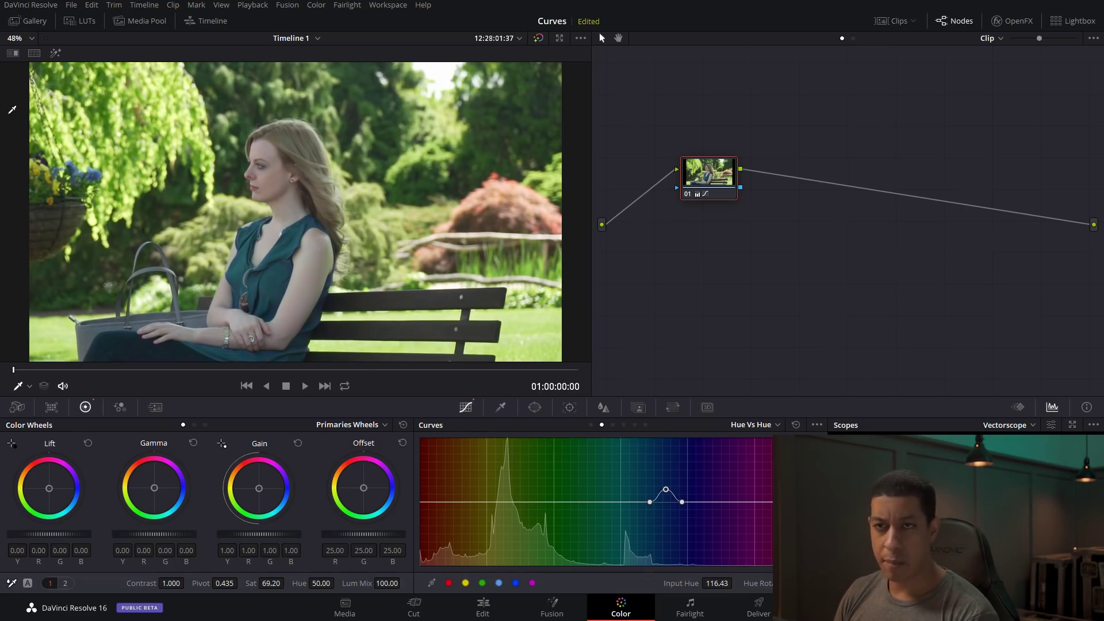
Toggle the grade off and on with Ctrl+D to compare, then bring up the Window palette
key(ctrl+d)
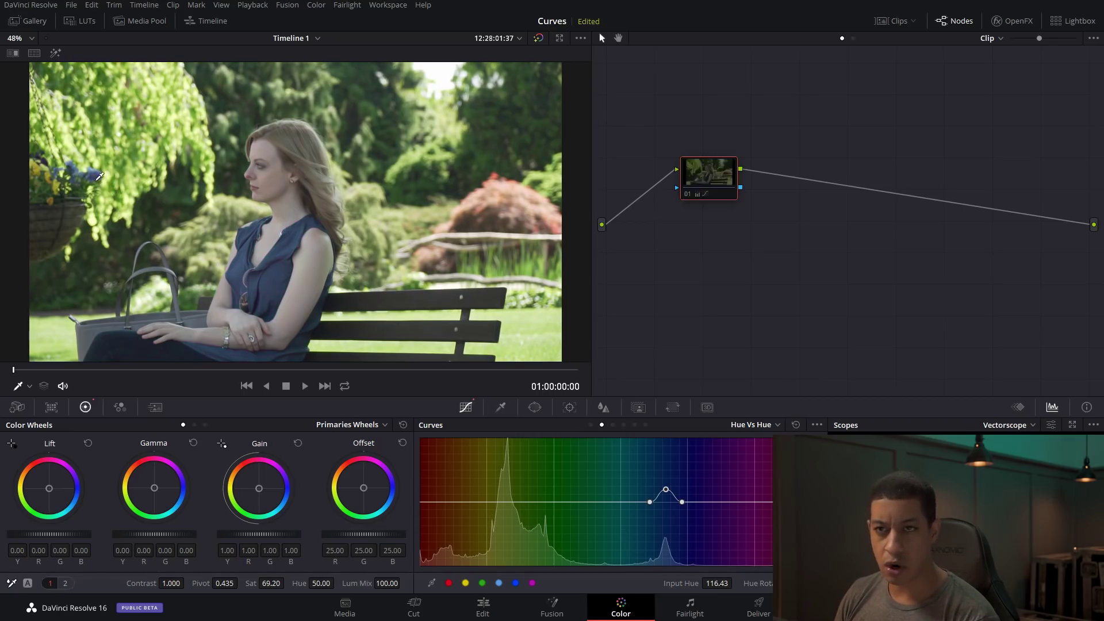
key(ctrl+d)
key(ctrl+d)
key(ctrl+d)
key(ctrl+d)
key(ctrl+d)
key(ctrl+d)
key(ctrl+d)
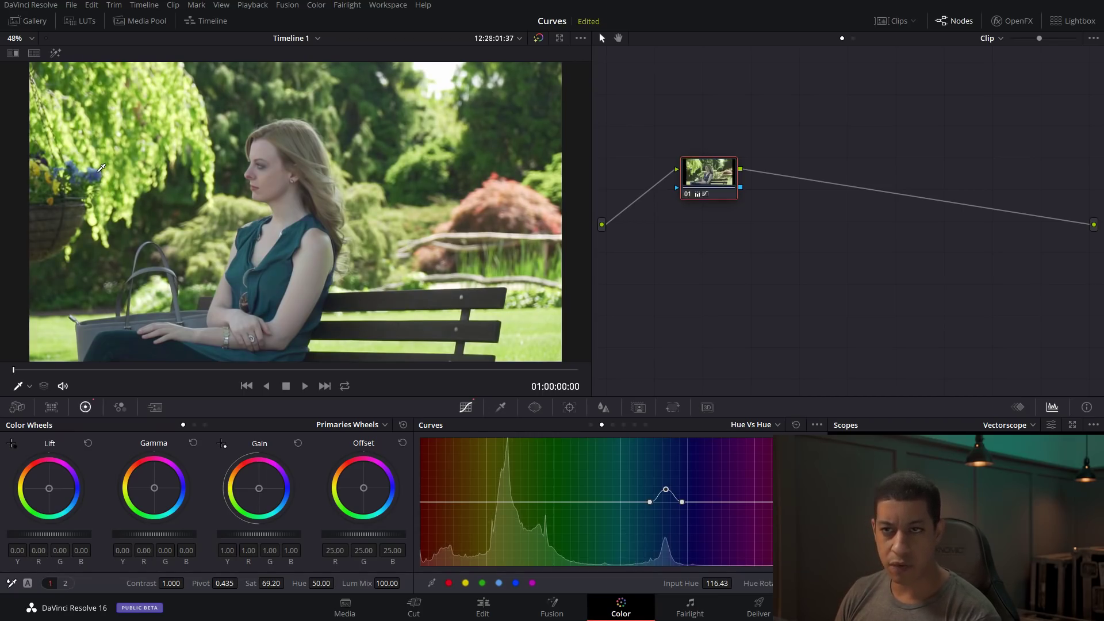
key(ctrl+d)
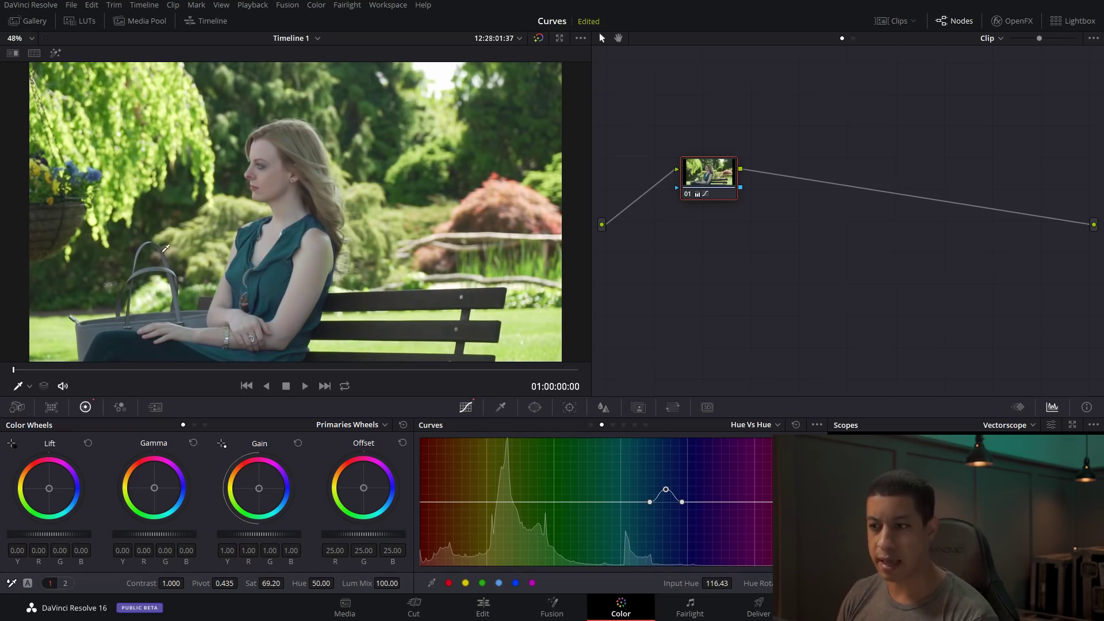
key(alt+w)
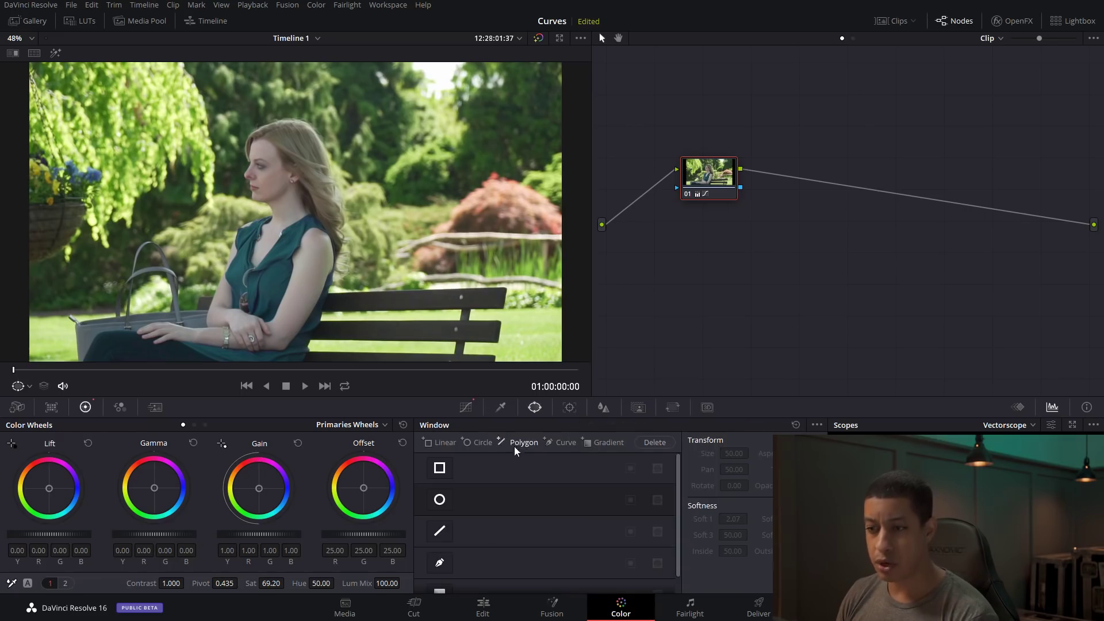
Draw a closed seven-point curve window around the seated woman and her bag, then return to the curves
click(439, 563)
click(287, 91)
click(222, 221)
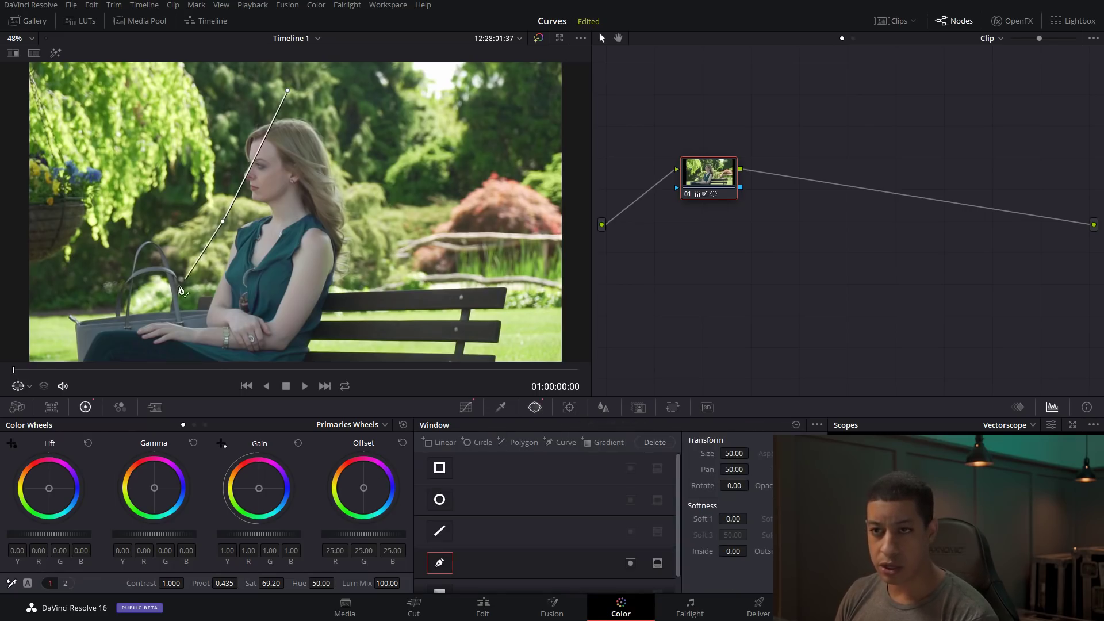
click(151, 307)
click(39, 347)
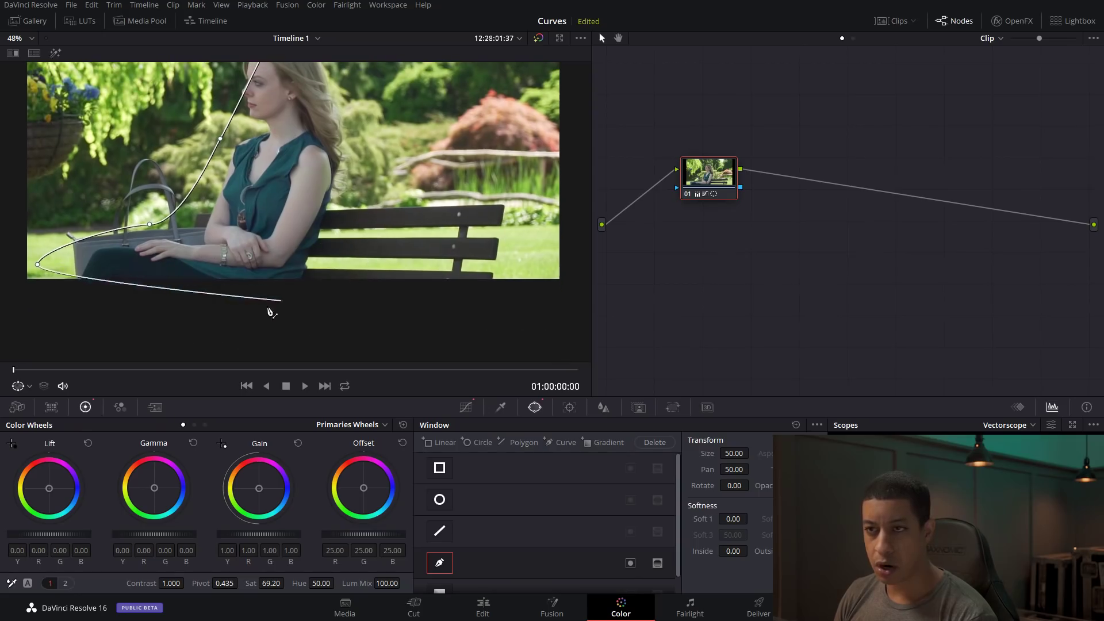
click(254, 328)
click(361, 254)
click(304, 120)
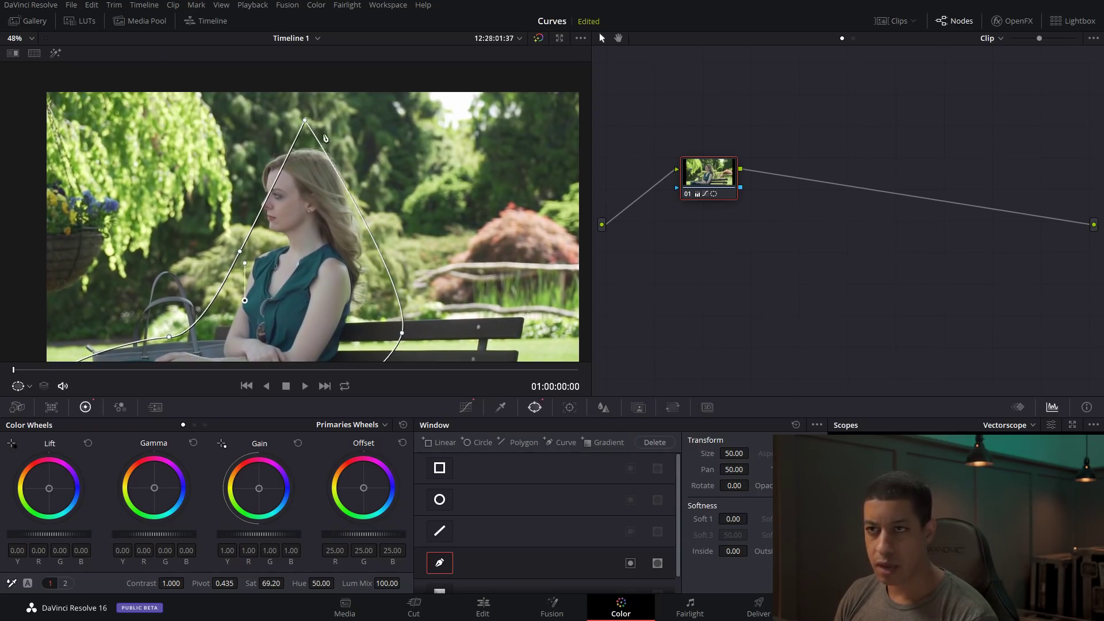
scroll(300, 251, down, 2)
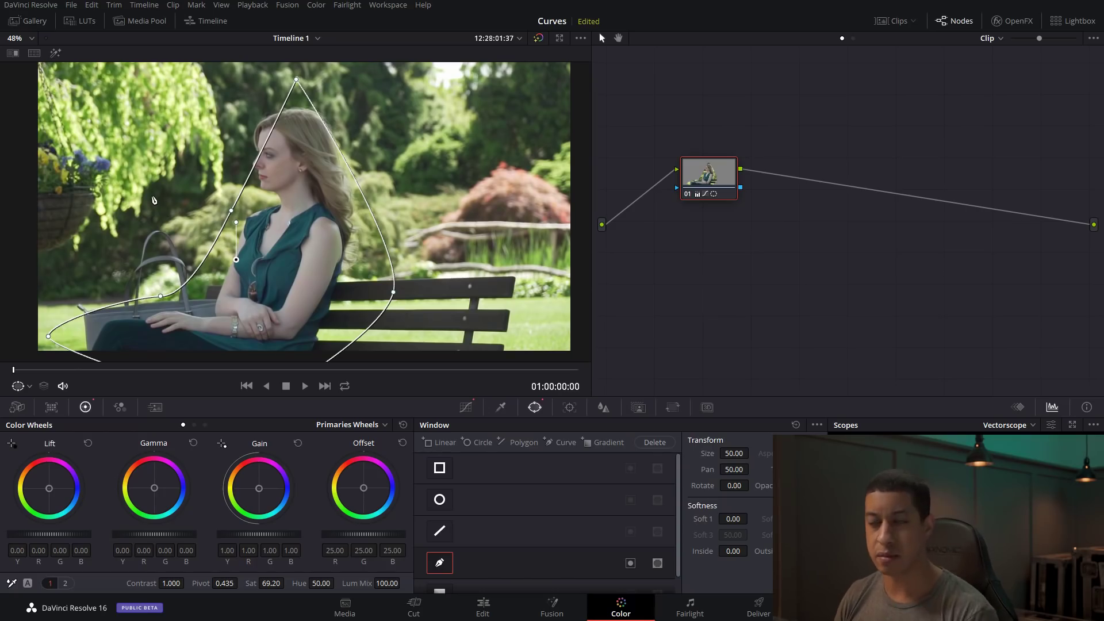
click(466, 407)
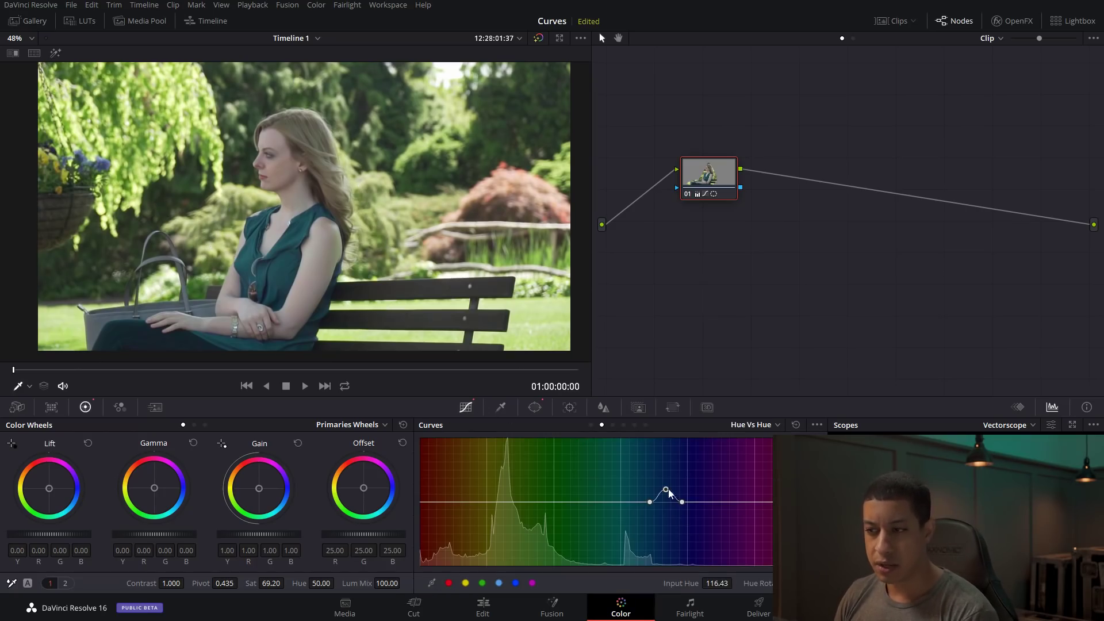
Raise the blue-range Hue vs Hue point to Input Hue 123.64, turning the top greener teal
mouse_move(665, 489)
mouse_down()
mouse_move(662, 460)
mouse_move(671, 498)
mouse_move(675, 485)
mouse_up()
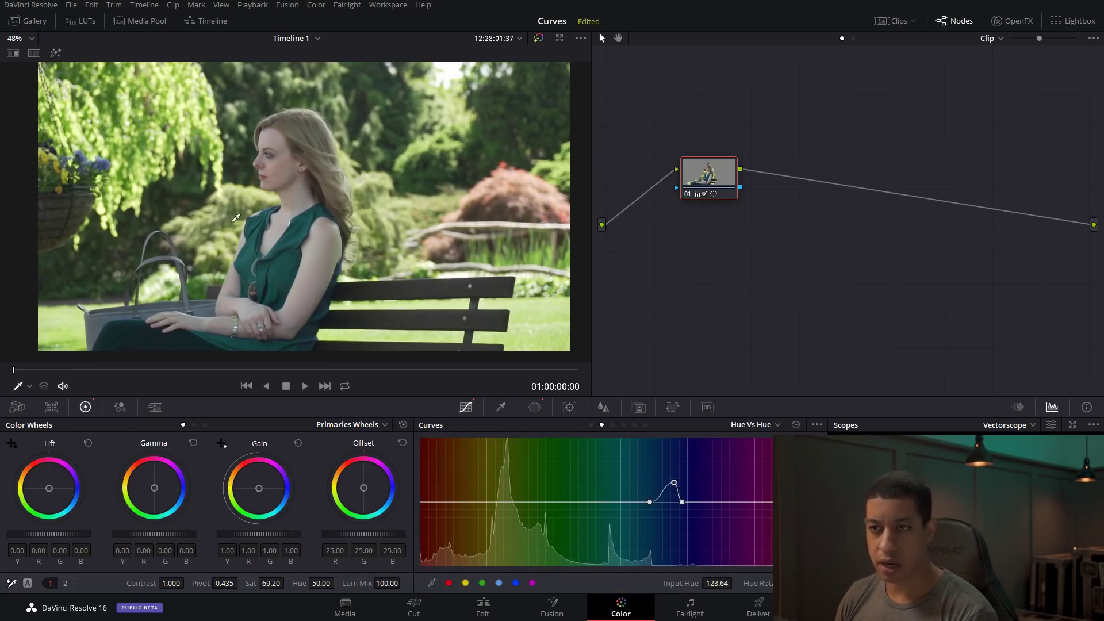